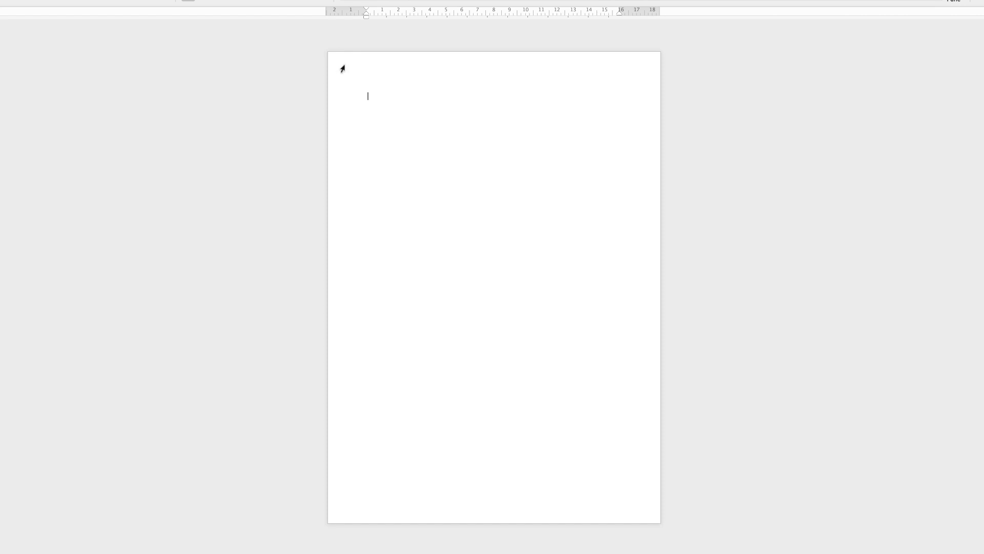
Step: Draw a rectangle about 29.85 cm high and 21.17 cm wide covering the whole page, stretching its left edge to the page edge
click(65, 55)
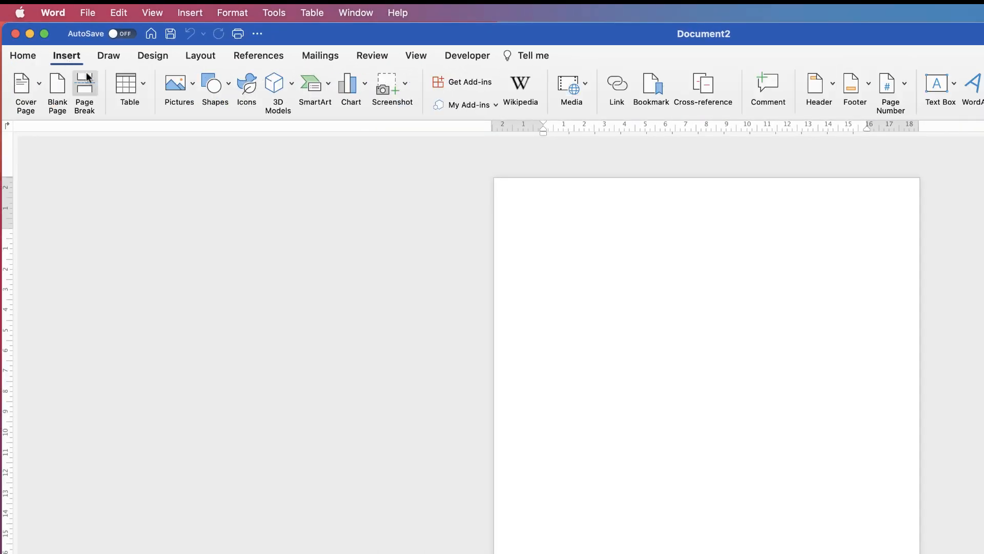
click(229, 86)
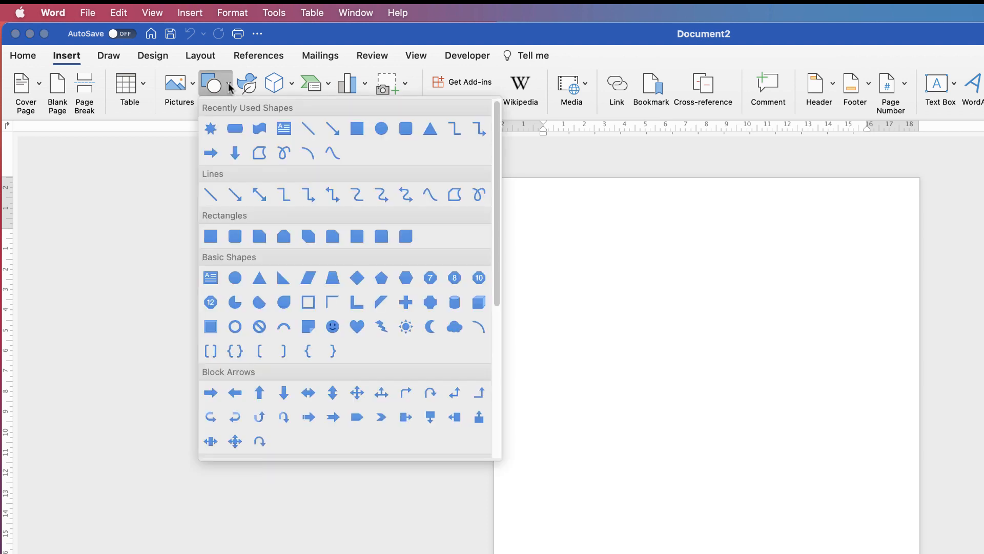
click(211, 236)
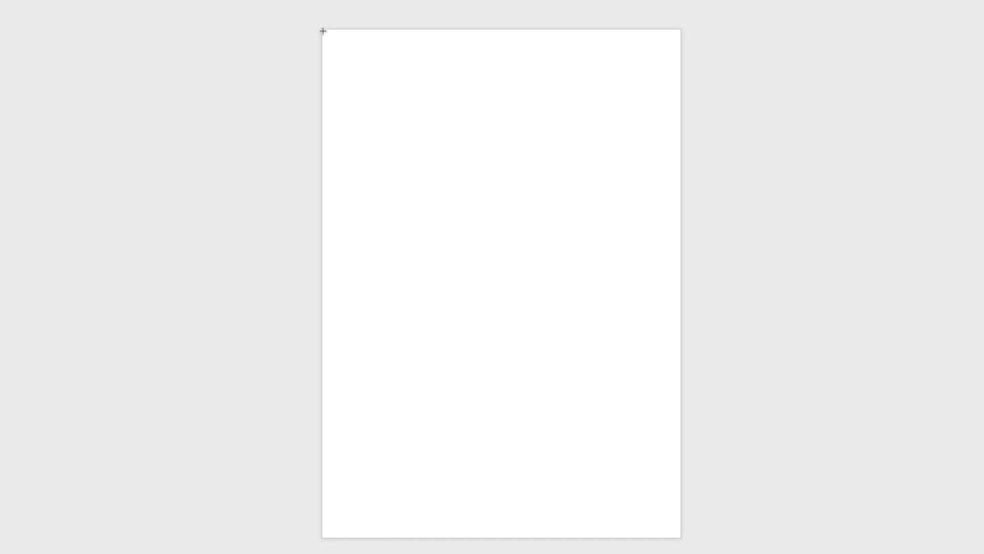
mouse_move(323, 31)
mouse_down()
mouse_move(648, 513)
mouse_move(684, 537)
mouse_up()
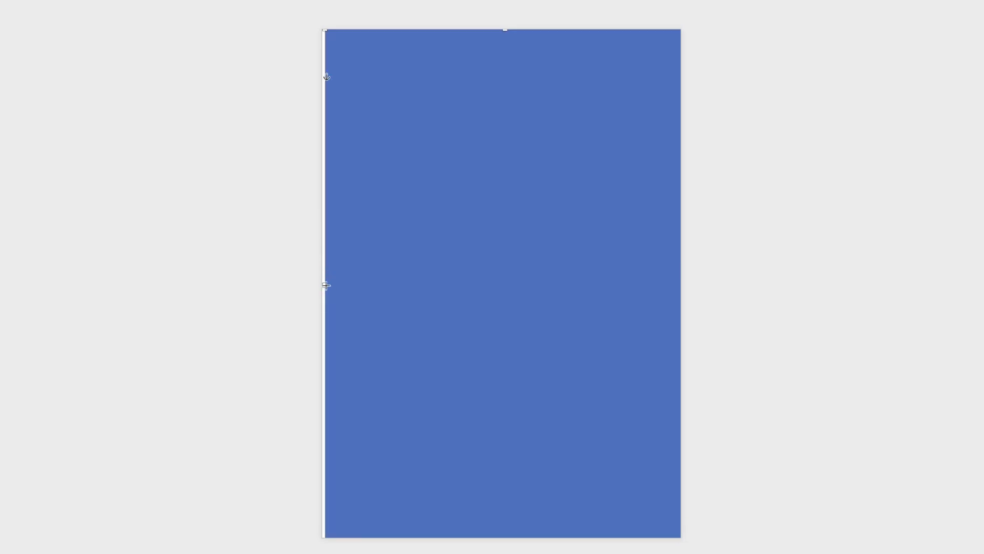
drag(326, 285, 322, 285)
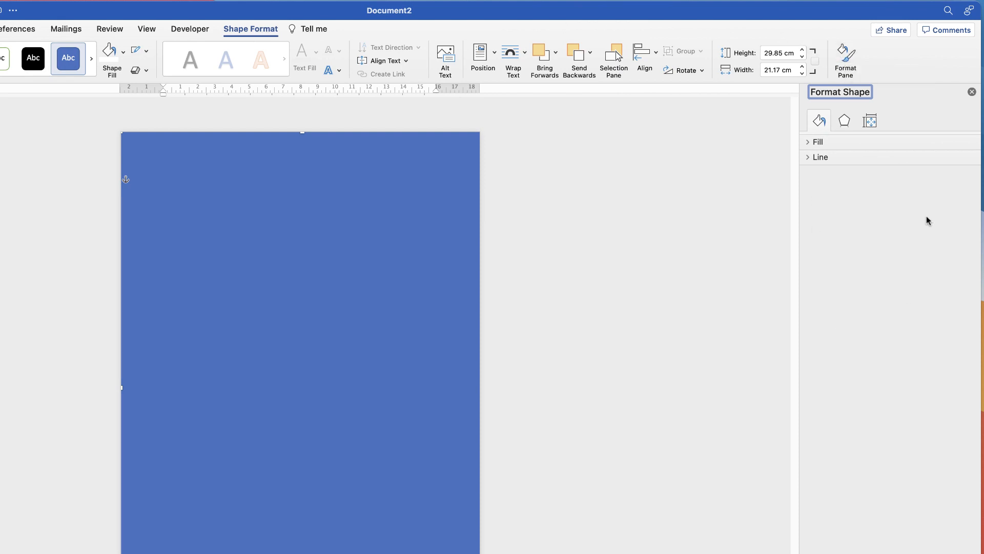
Step: Apply a radial gradient fill from red to dark red to the page-sized rectangle
click(809, 143)
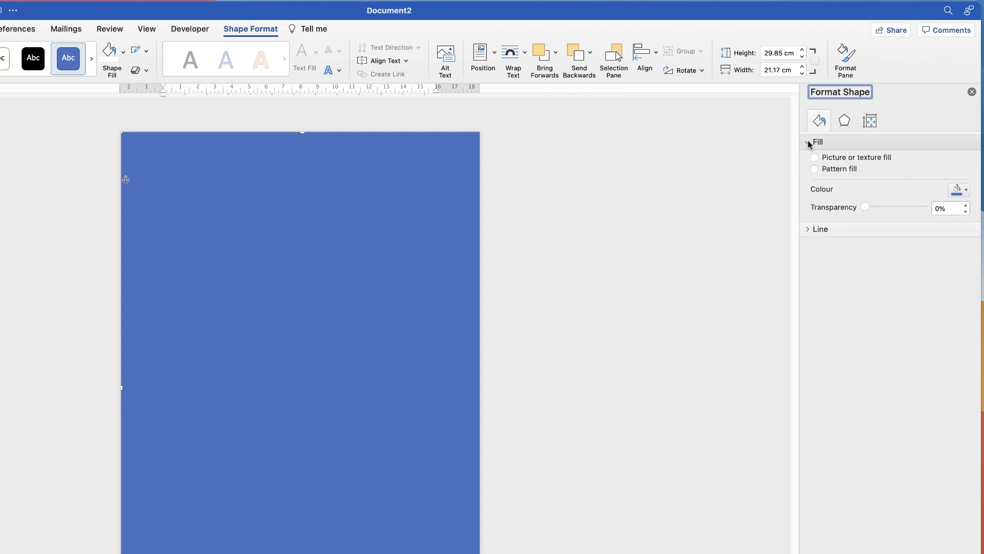
click(809, 267)
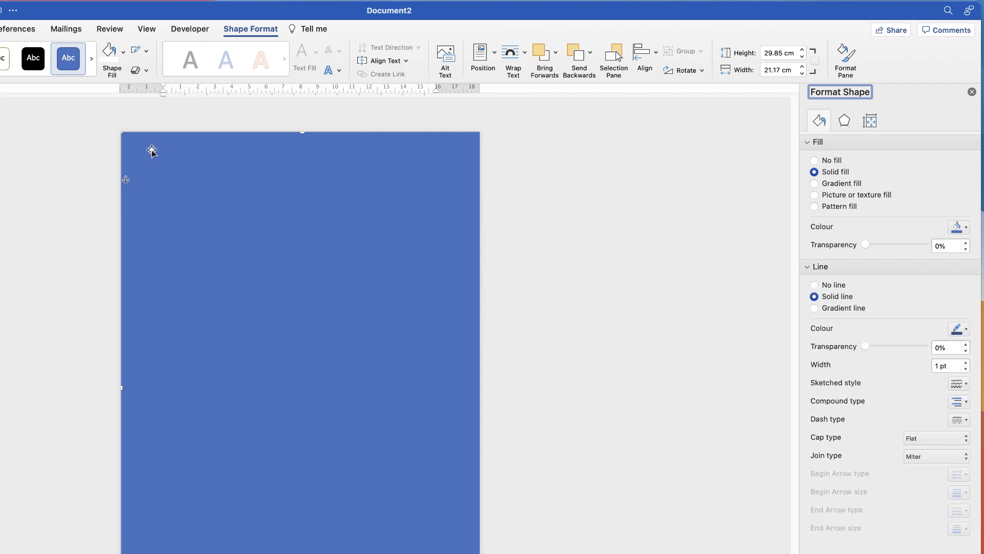
click(814, 184)
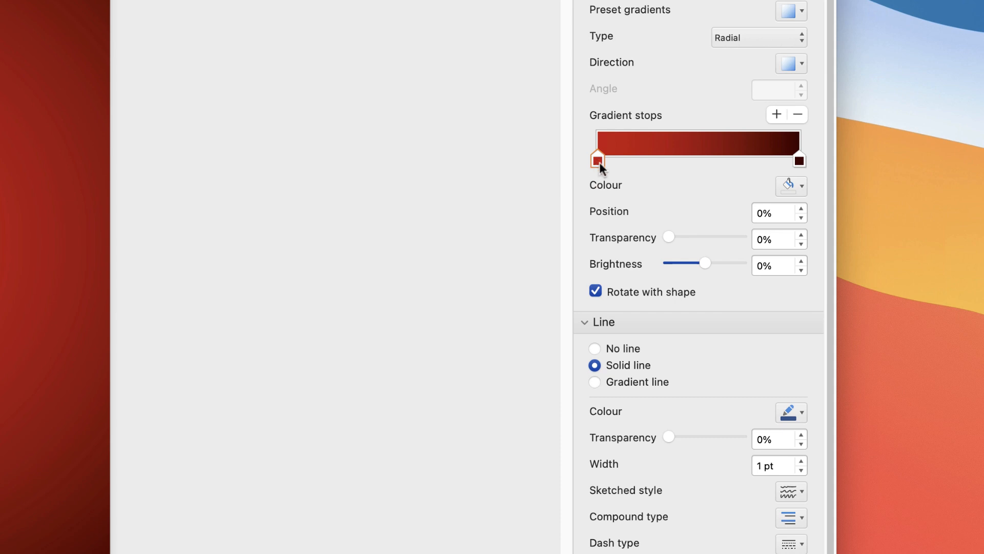
click(802, 187)
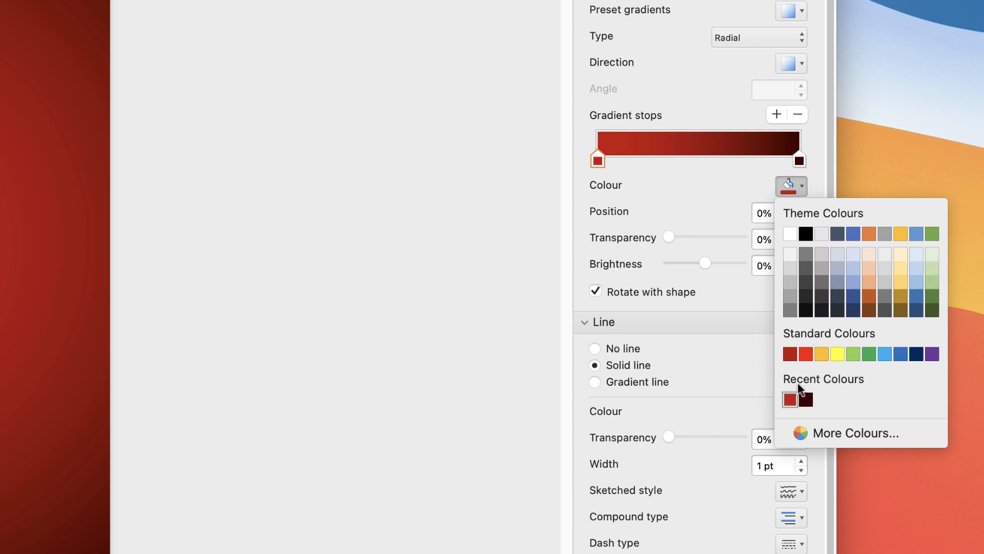
click(815, 433)
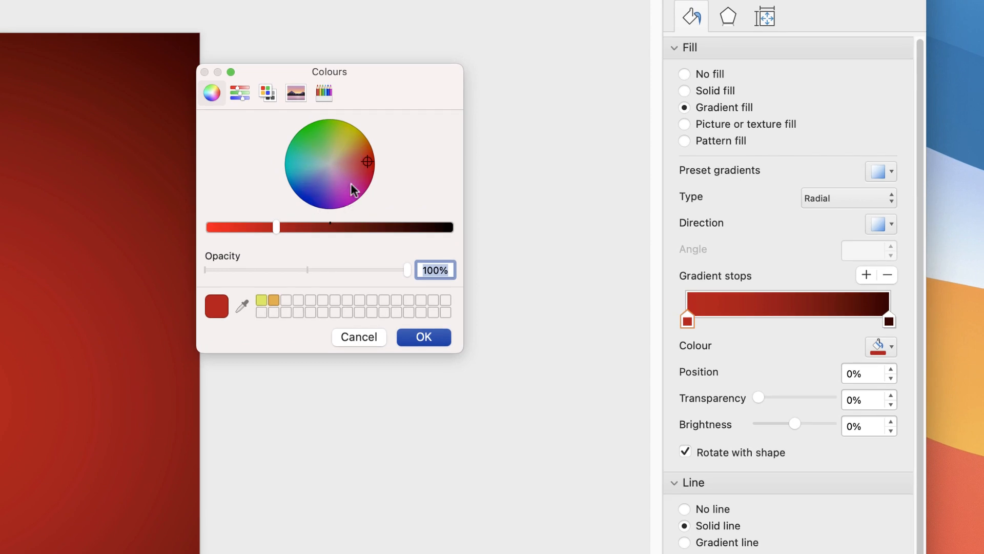
click(364, 336)
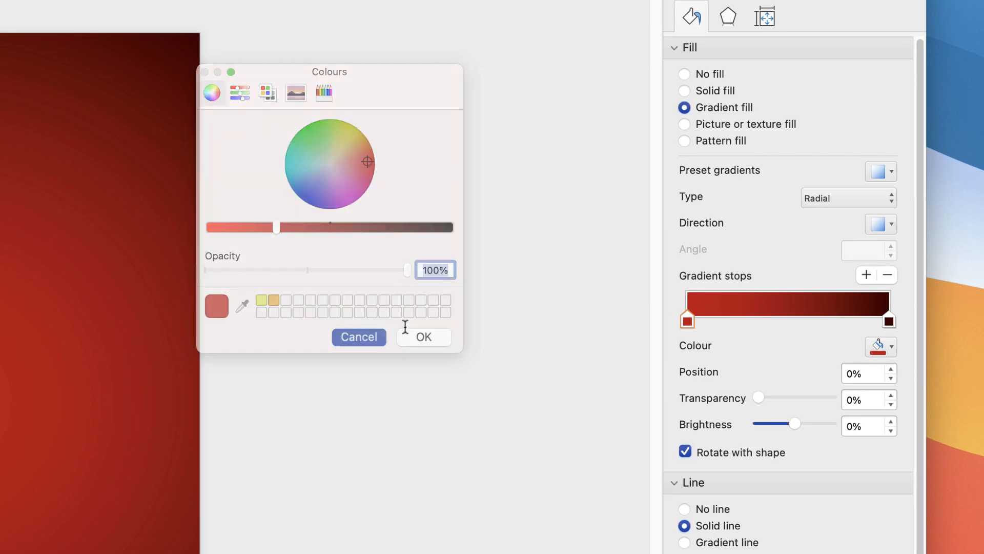
Step: Set the last gradient stop to the recently used dark red and keep it at position 100%
click(889, 320)
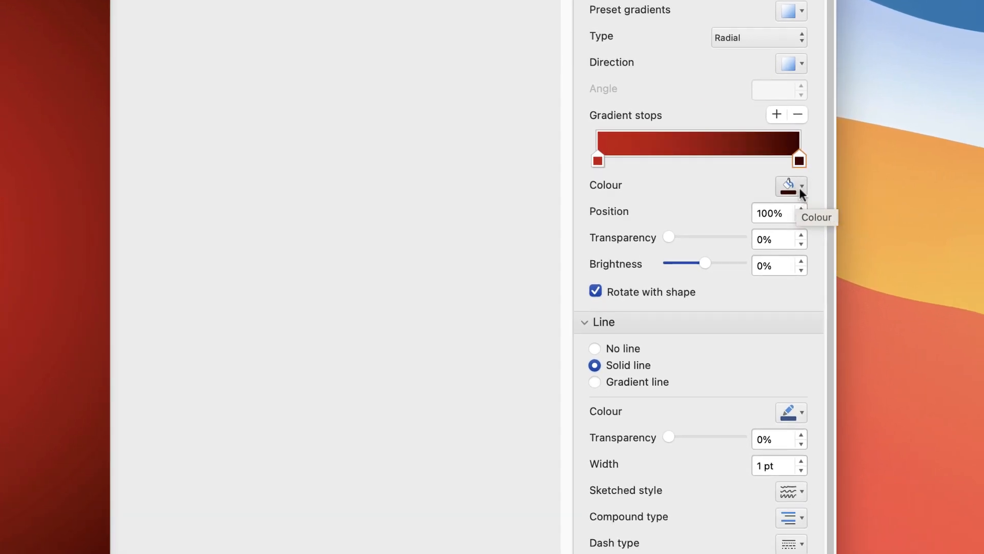
click(802, 190)
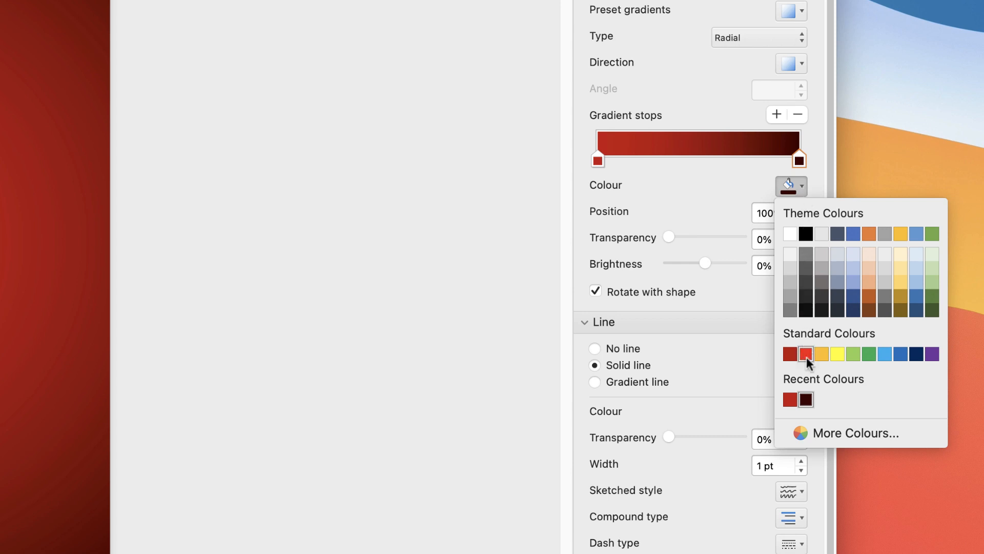
click(805, 400)
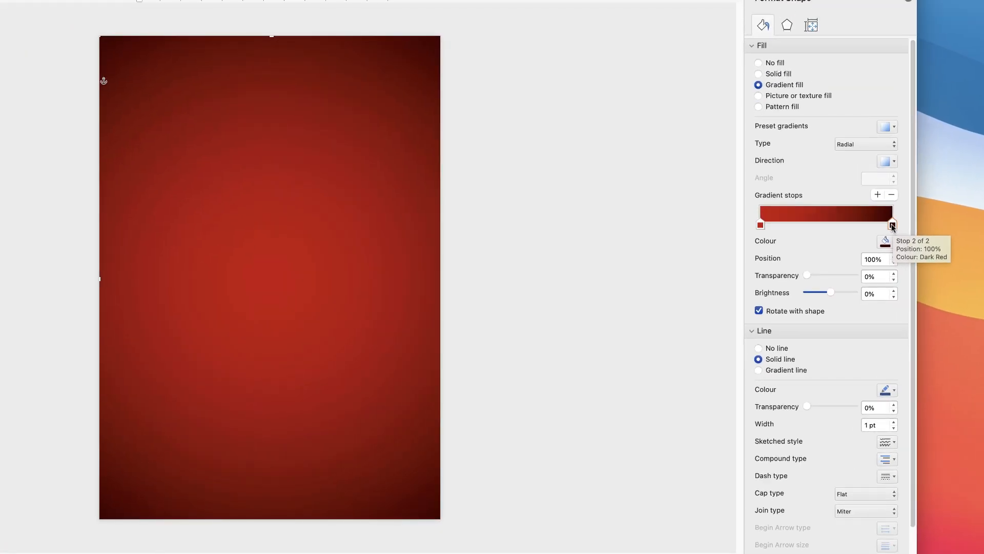
mouse_move(893, 229)
mouse_down()
mouse_move(828, 222)
mouse_move(903, 228)
mouse_up()
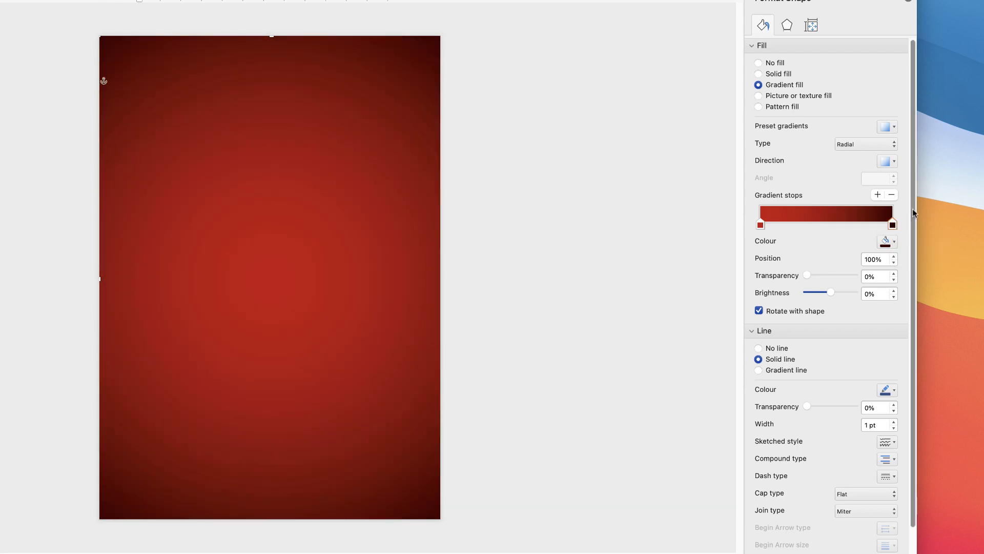
Step: Try the Linear gradient type on the rectangle and view its direction presets
click(845, 144)
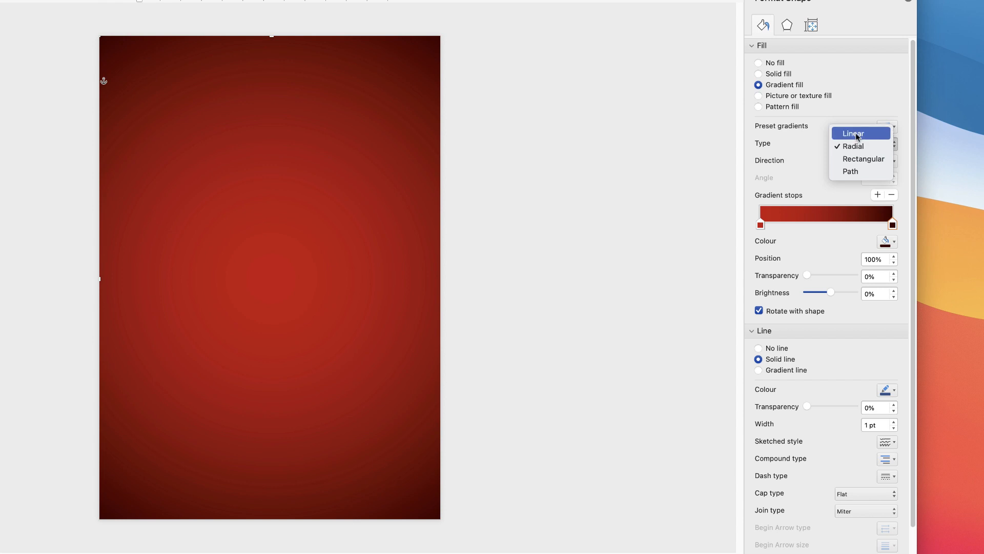
click(857, 135)
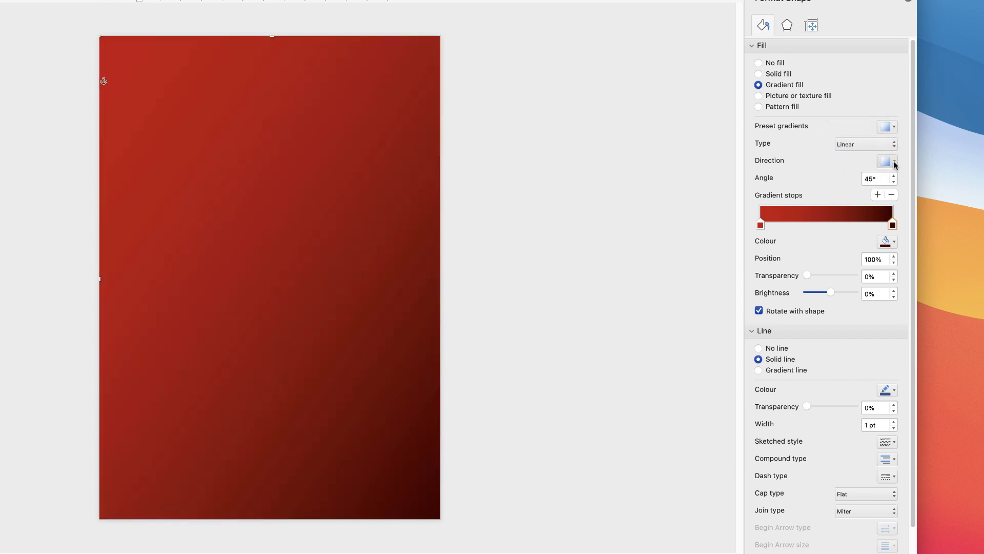
click(894, 163)
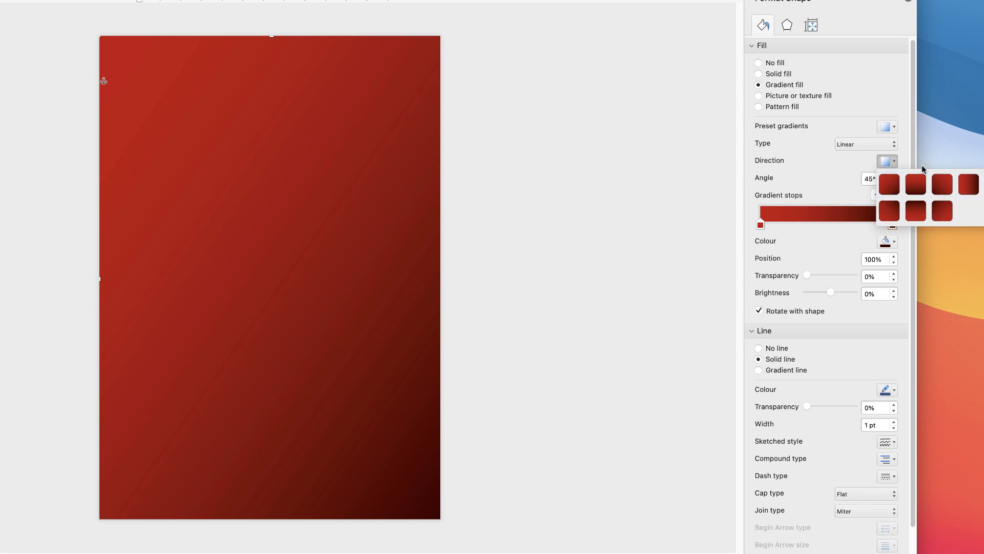
Step: Set the rectangle's gradient type to Radial, with the colours spreading from the centre
click(883, 146)
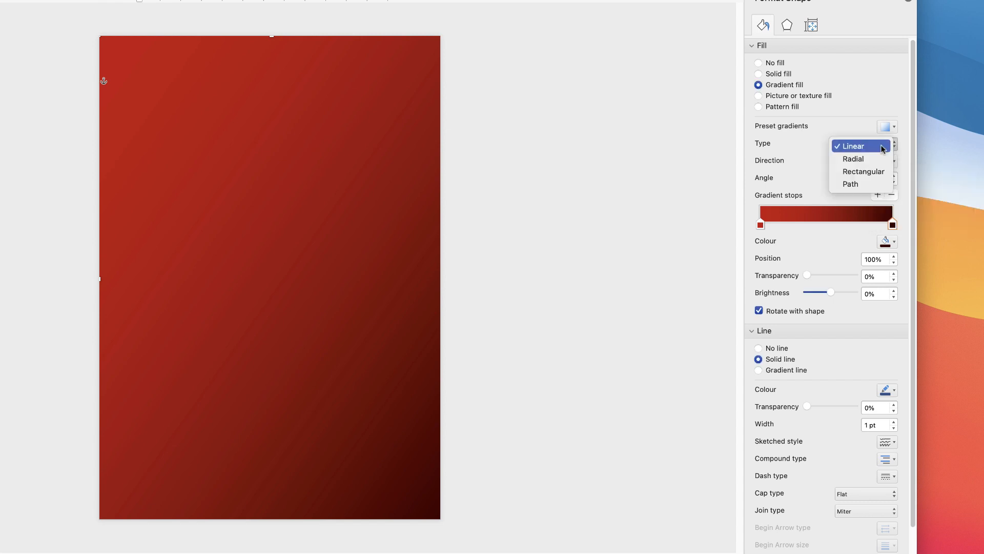
click(844, 159)
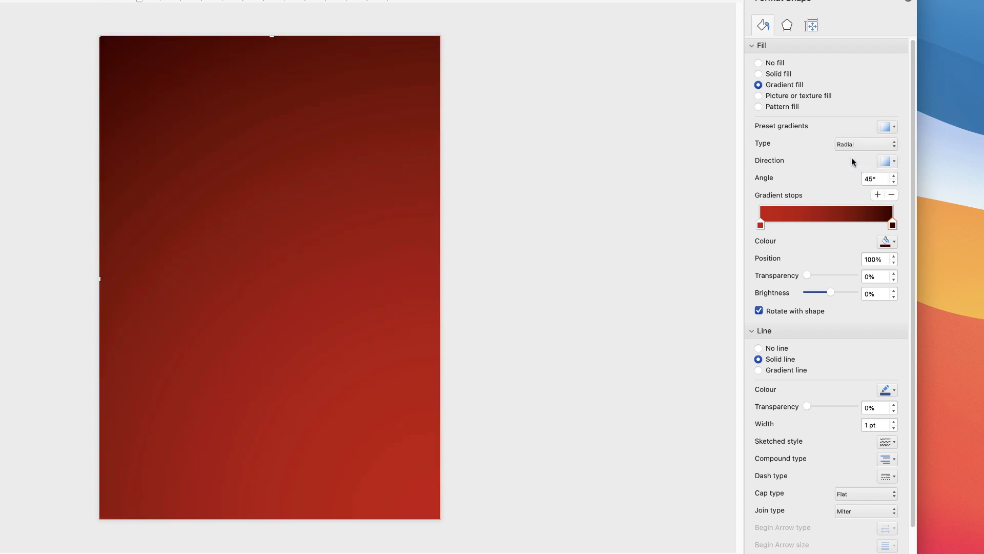
click(895, 162)
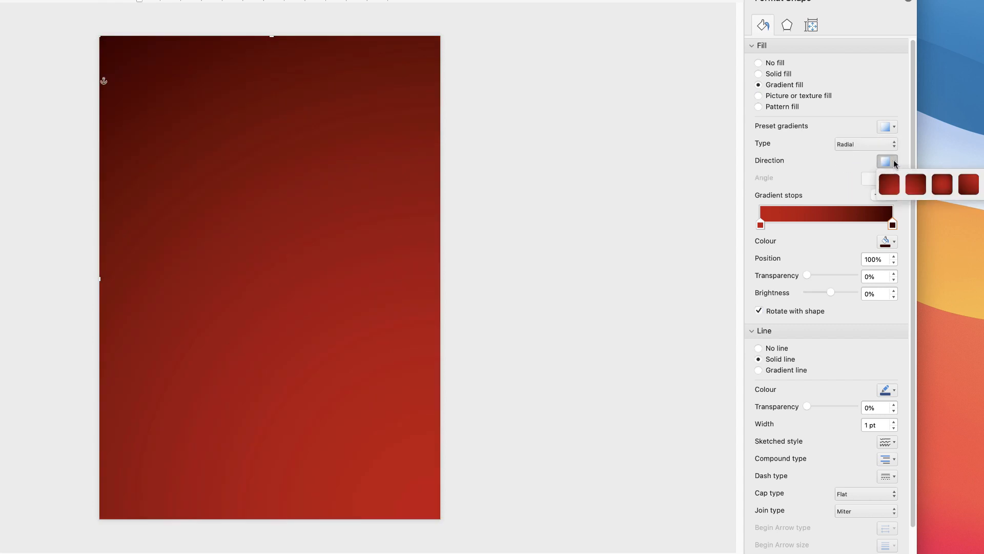
click(943, 191)
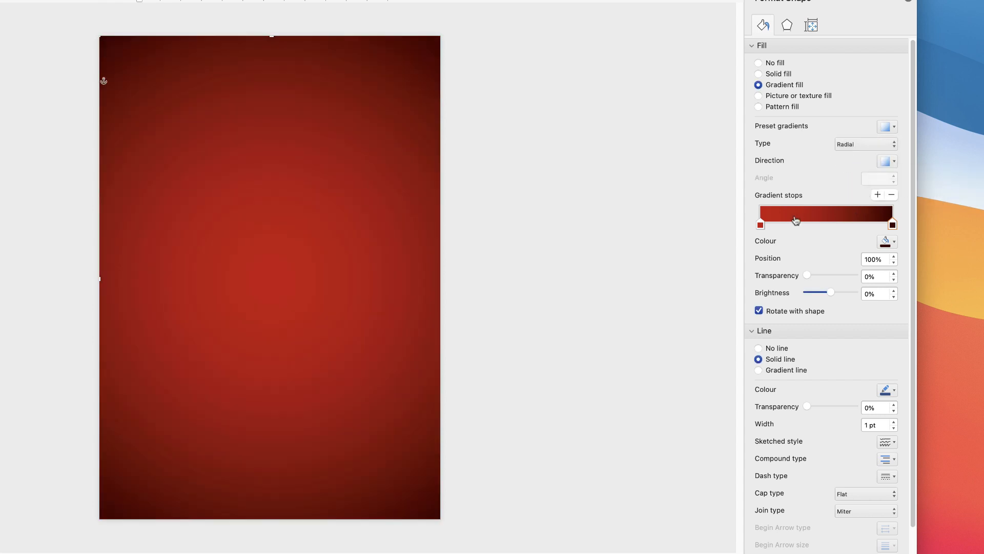
Step: Try an extra yellow gradient stop at 50% between the red and dark red stops, and remove it again
click(877, 196)
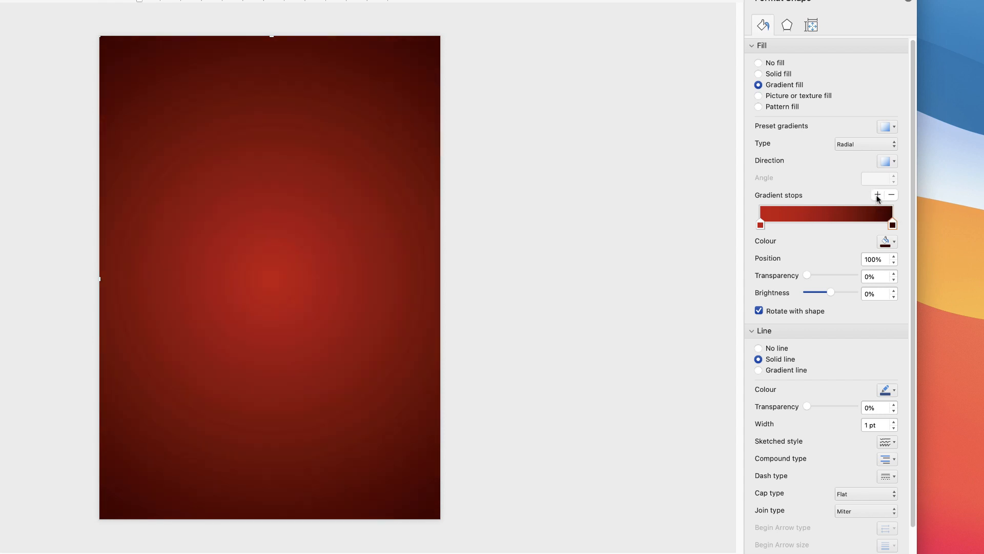
click(894, 242)
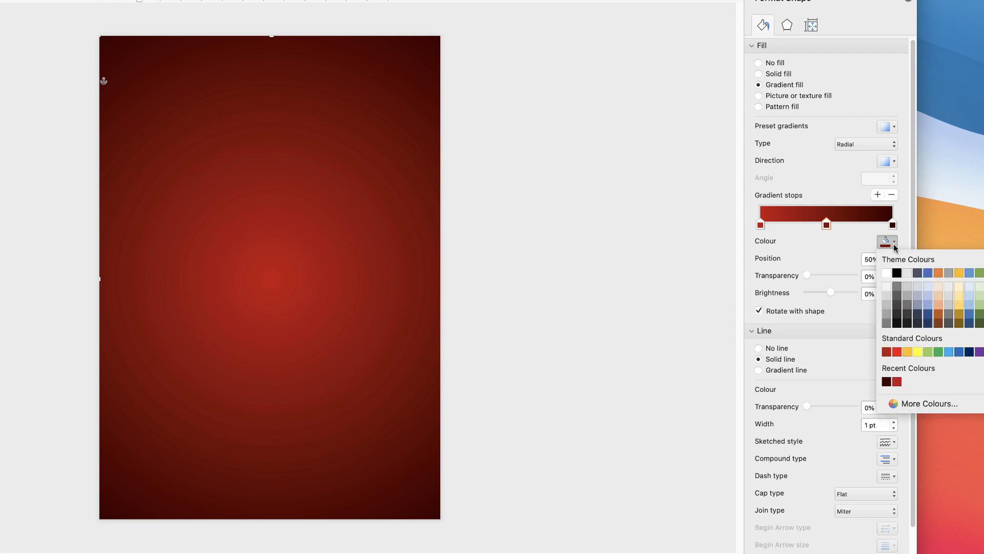
click(917, 351)
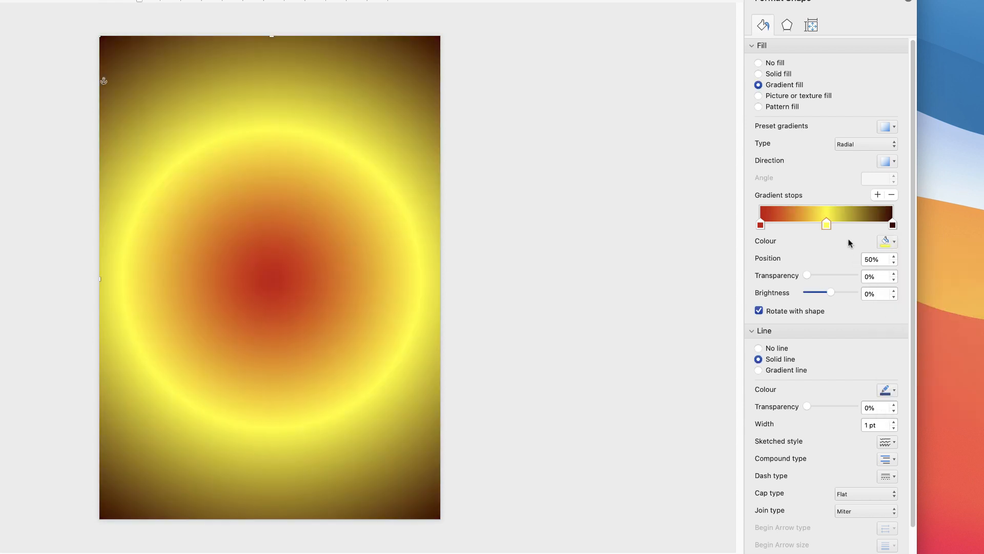
mouse_move(826, 228)
mouse_down()
mouse_move(785, 225)
mouse_move(836, 227)
mouse_move(827, 228)
mouse_up()
click(892, 196)
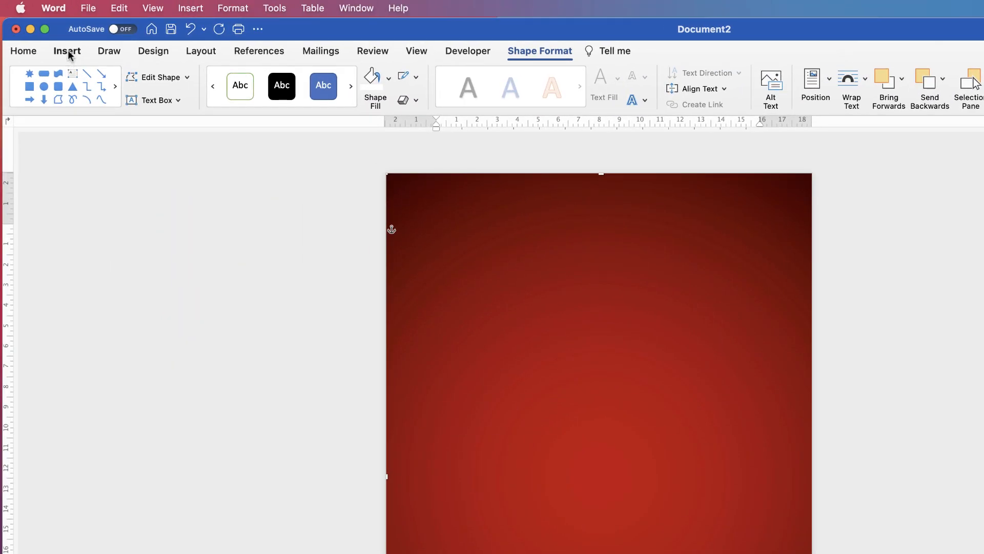
Step: Draw a horizontal text box about 10.58 cm wide and 3.81 cm high near the top of the page
click(69, 55)
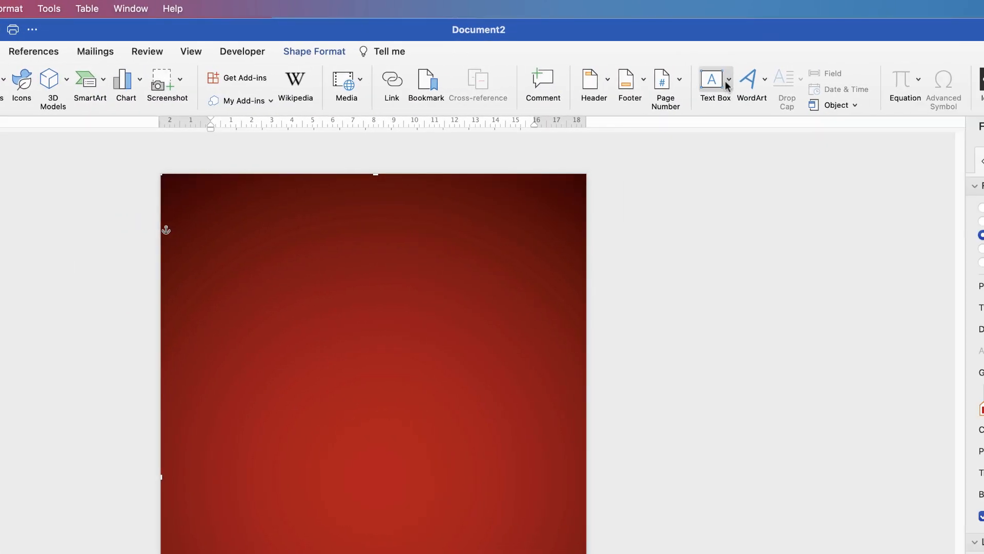
click(730, 82)
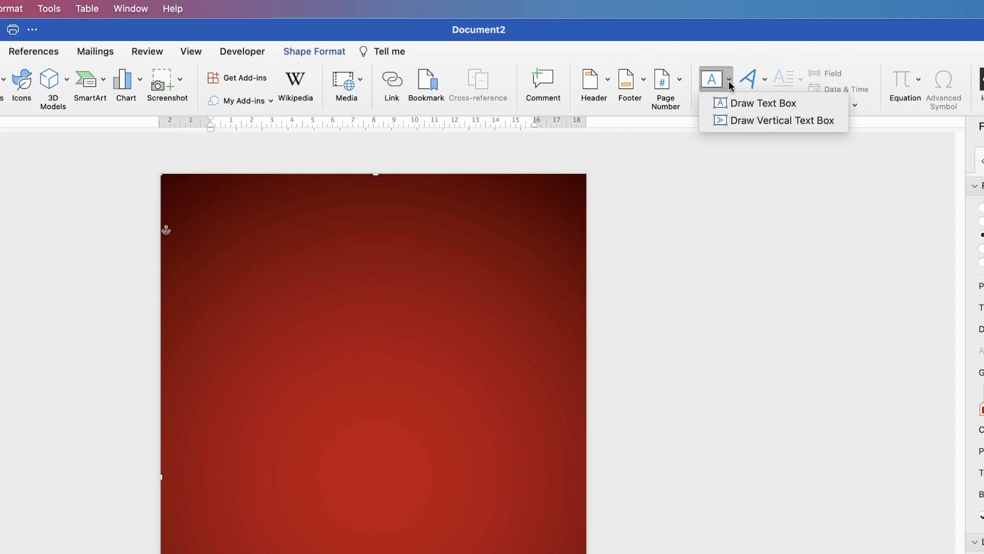
click(749, 104)
mouse_move(263, 218)
mouse_down()
mouse_move(293, 266)
mouse_move(459, 277)
mouse_move(477, 290)
mouse_up()
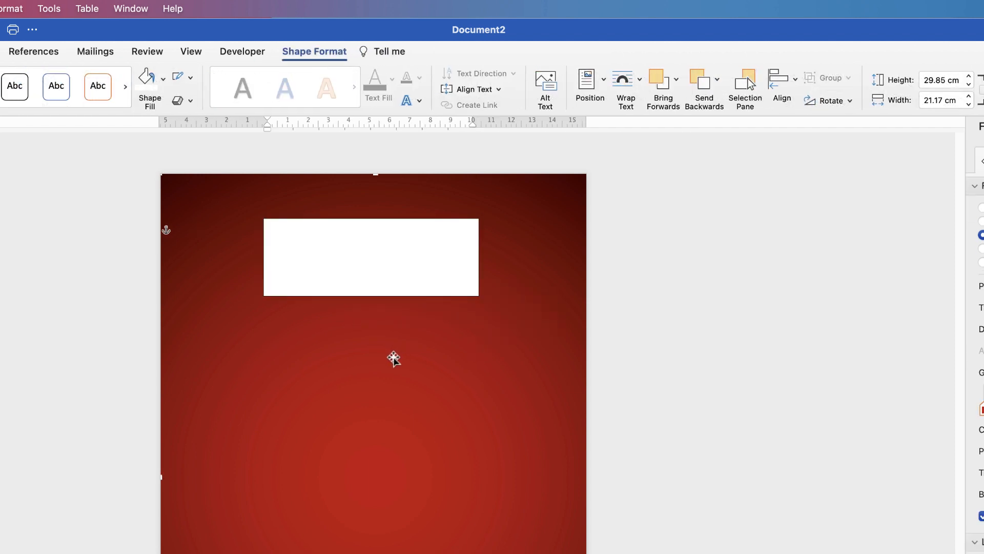
Step: Give the text box no fill and no outline
scroll(563, 416, up, 10)
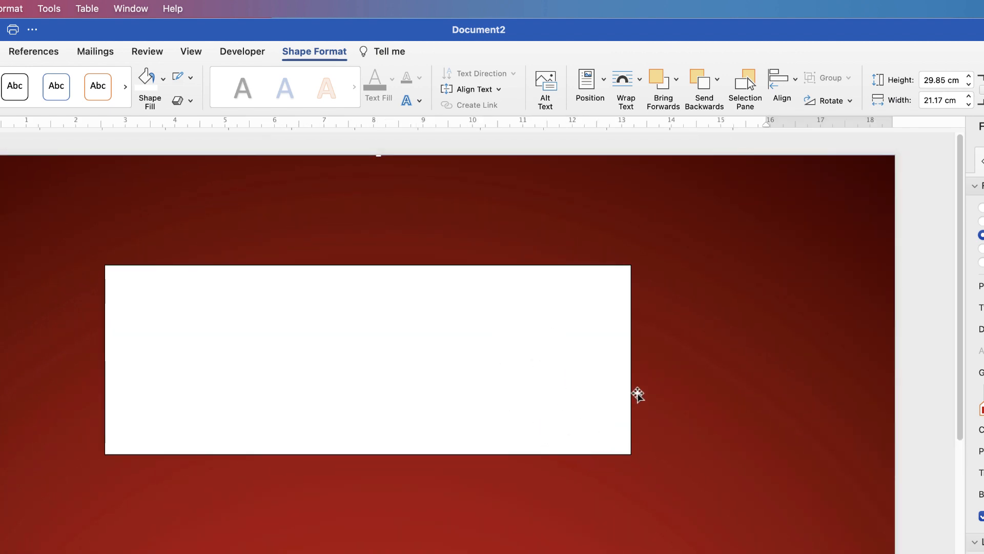
click(168, 316)
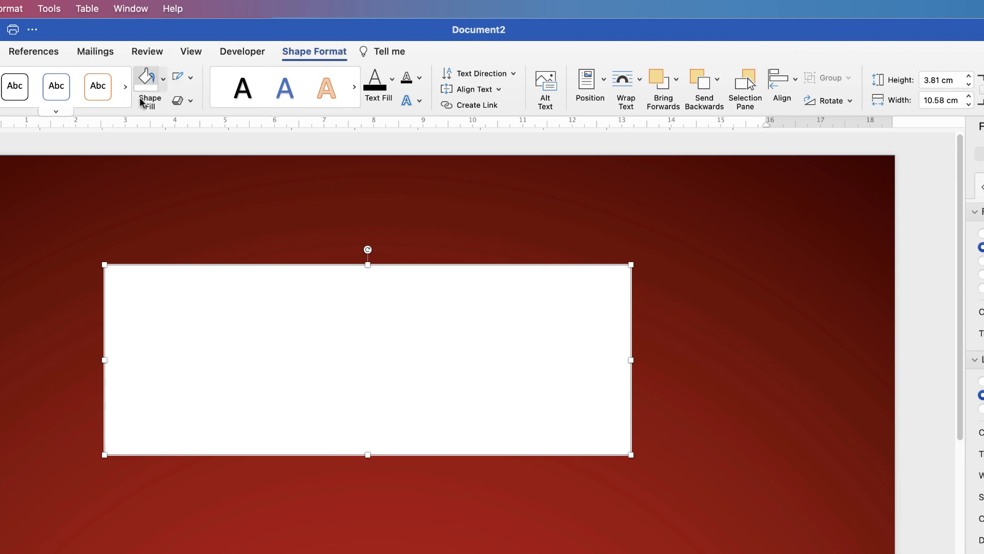
click(163, 80)
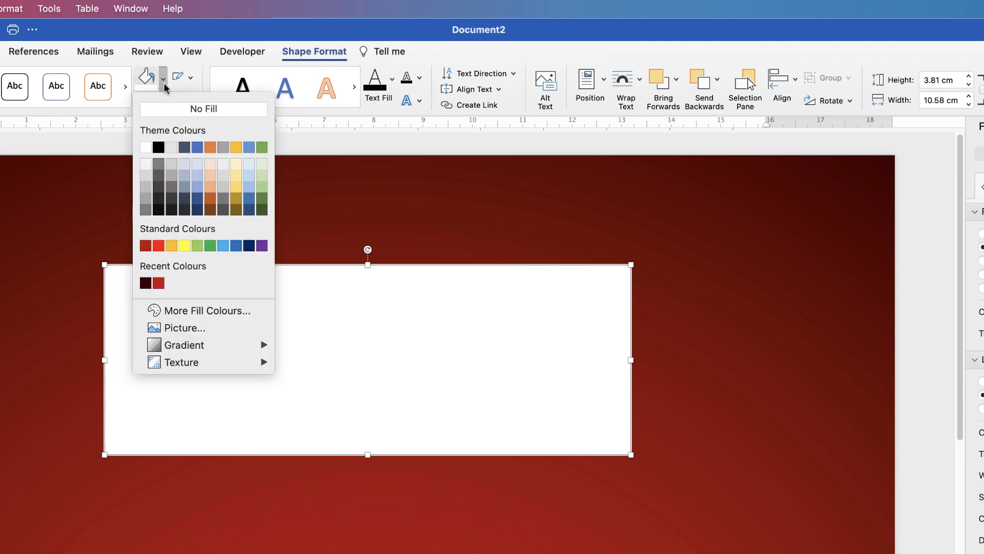
click(166, 109)
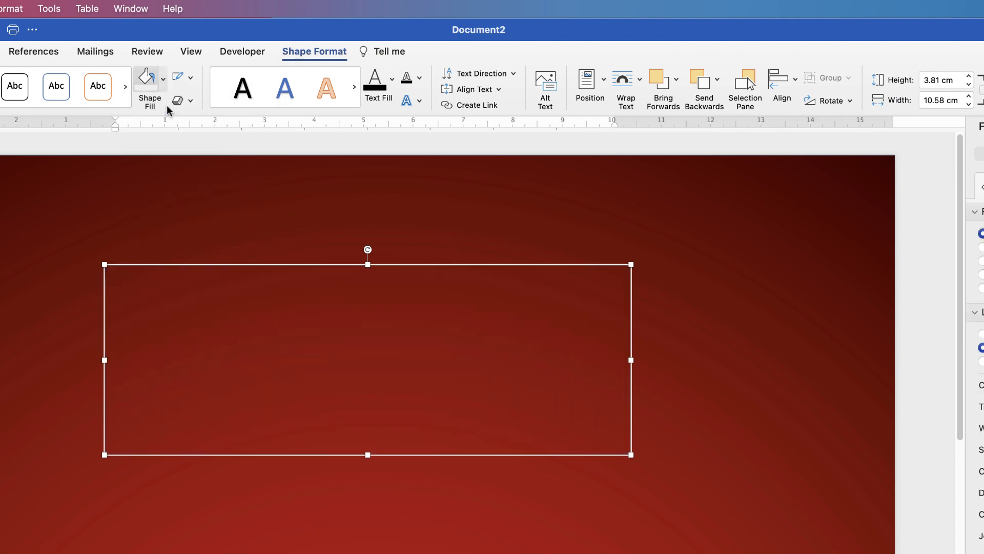
click(190, 77)
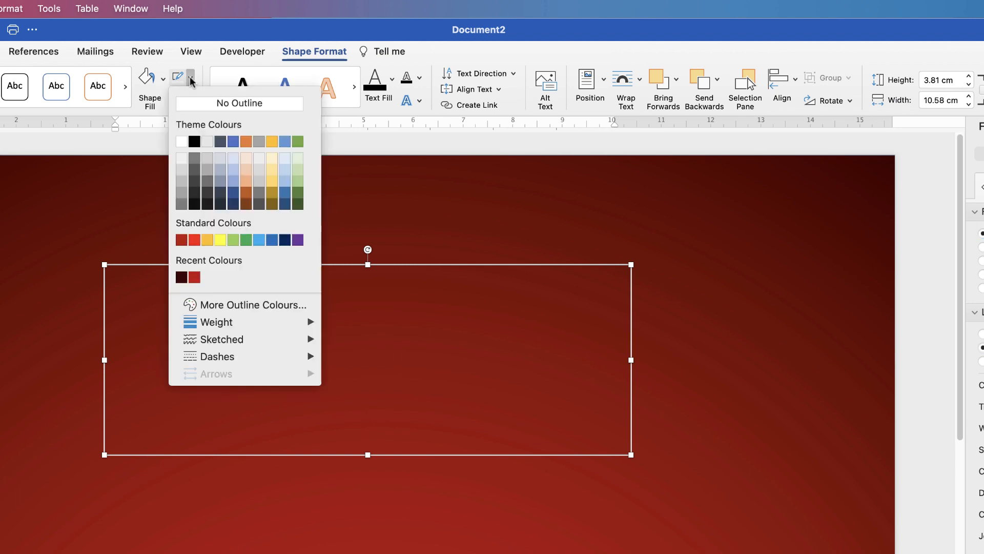
click(198, 106)
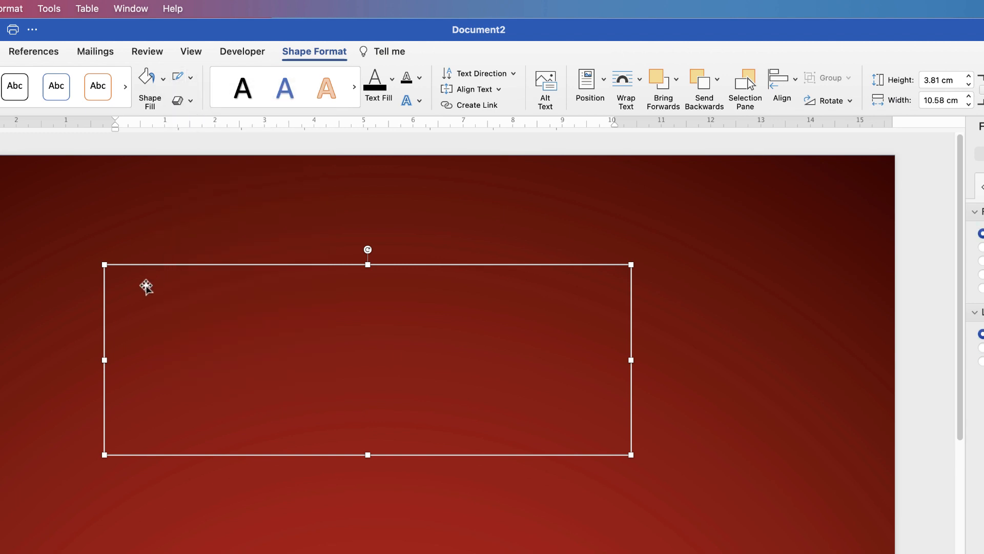
Step: Enter the word "Festive" in the text box and set its font colour to white
click(123, 279)
text(Festive)
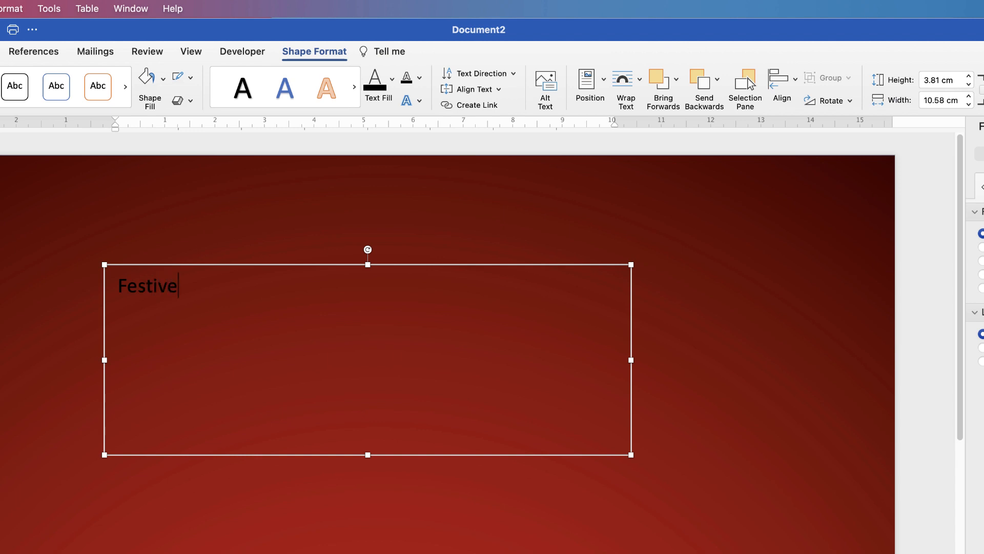
double_click(141, 296)
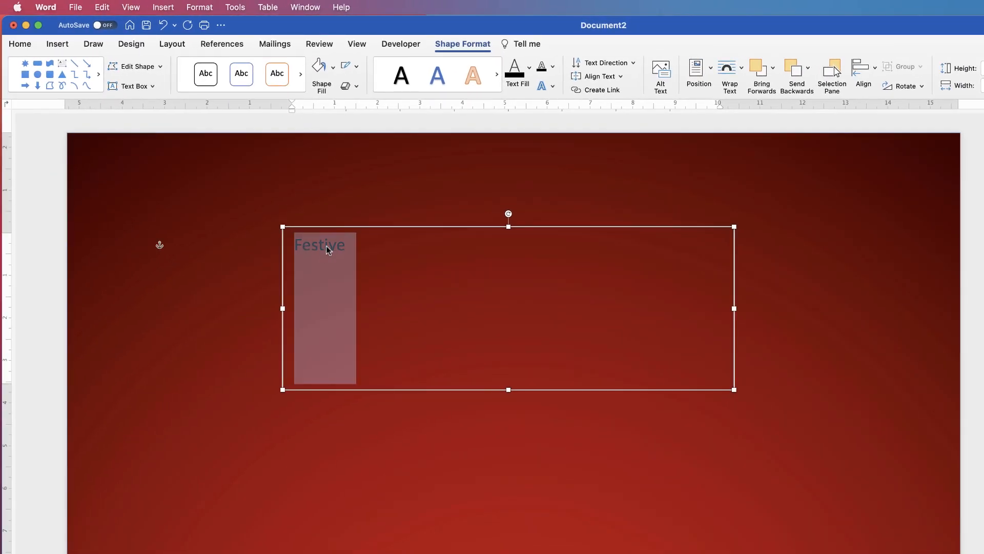
click(18, 45)
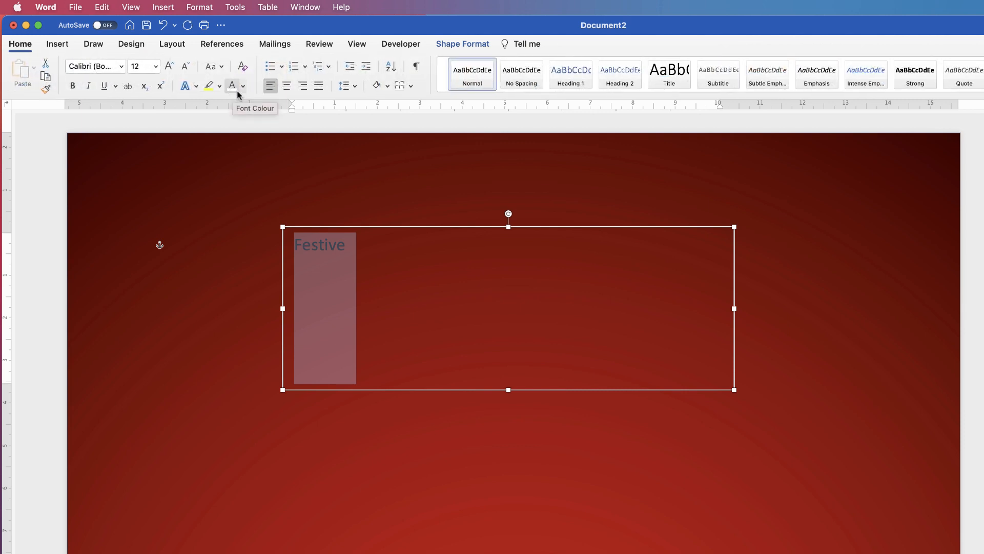
click(244, 87)
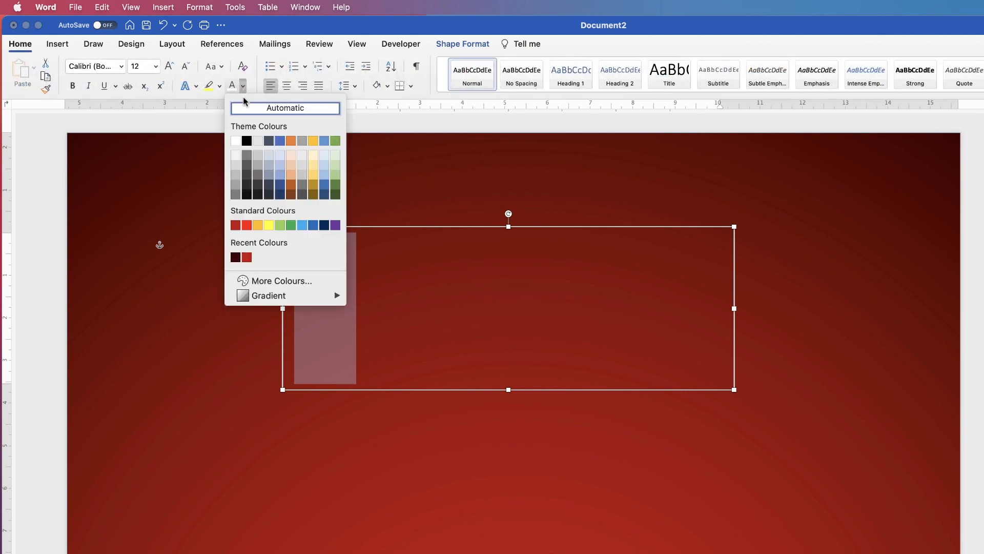
click(236, 140)
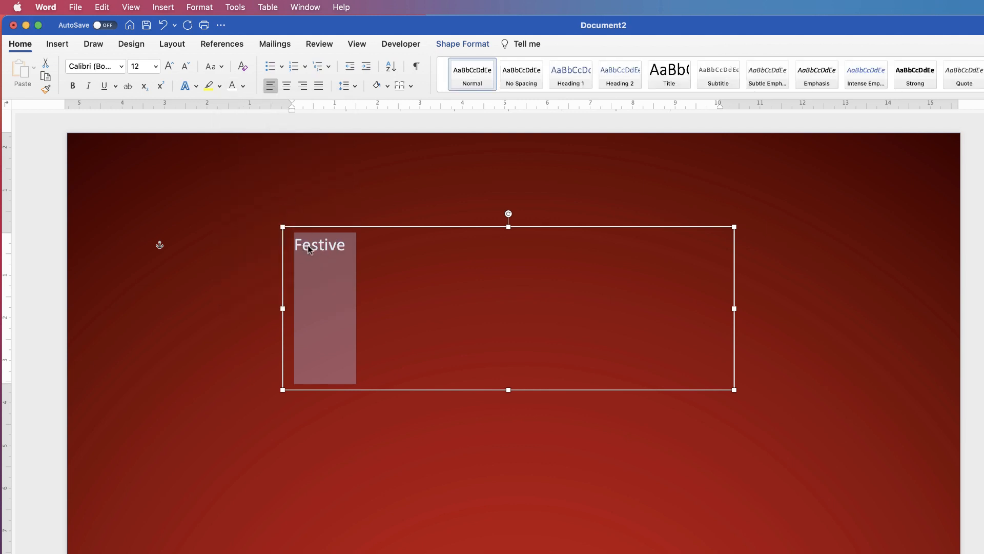
Step: Enlarge the word "Festive" to font size 48
click(170, 68)
click(170, 68)
click(170, 68)
click(172, 67)
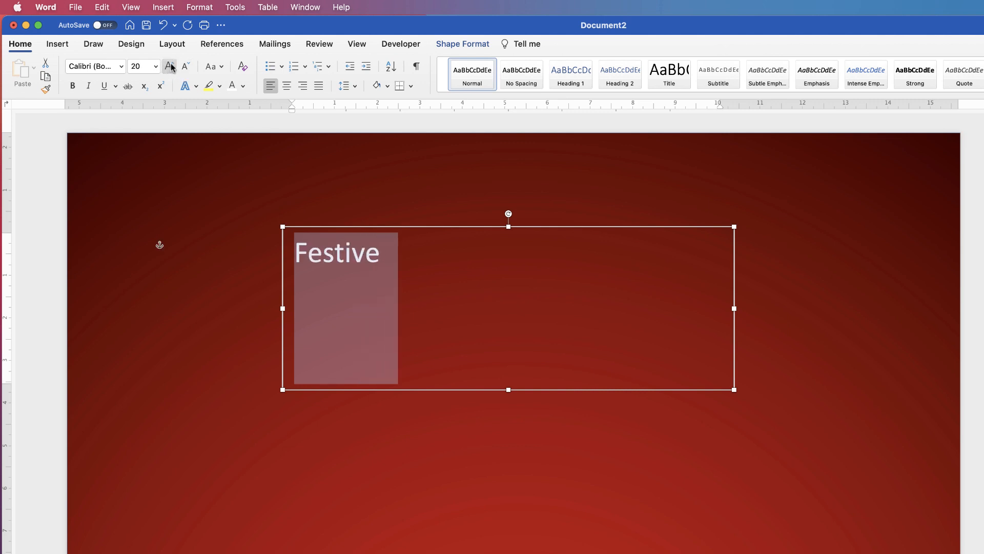
click(171, 68)
click(172, 68)
click(172, 67)
click(172, 67)
click(171, 67)
click(172, 67)
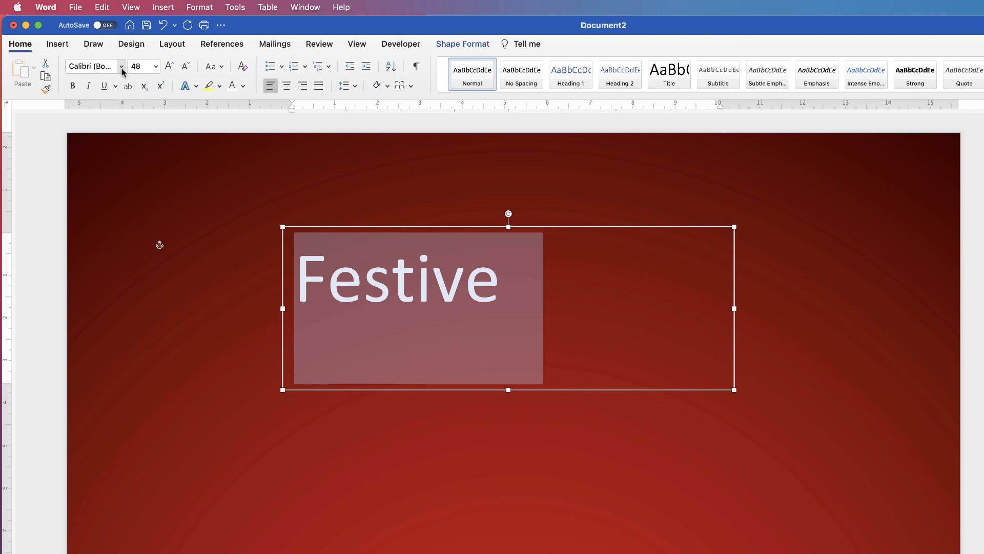
Step: Set the word's font to Times and shrink the text box to fit closely around it
click(121, 66)
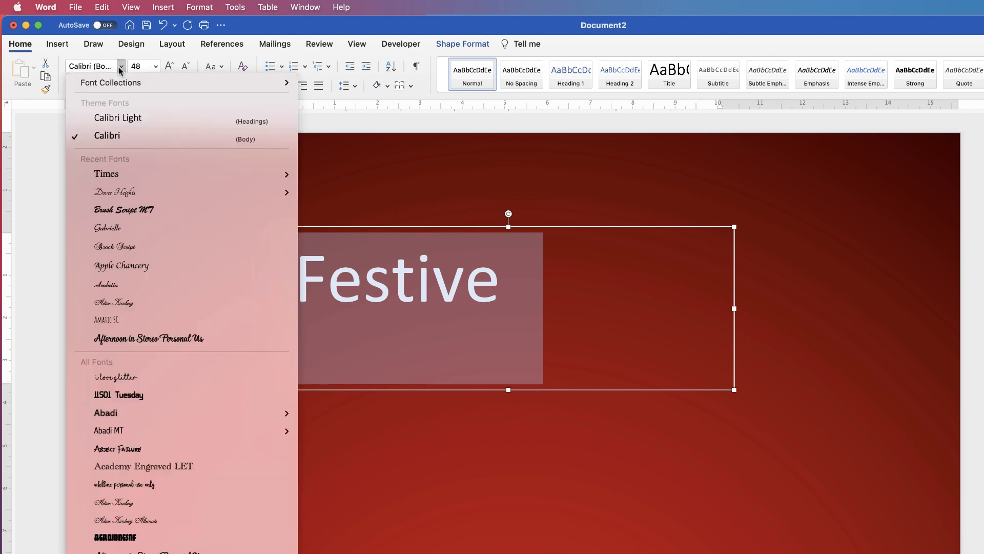
click(117, 174)
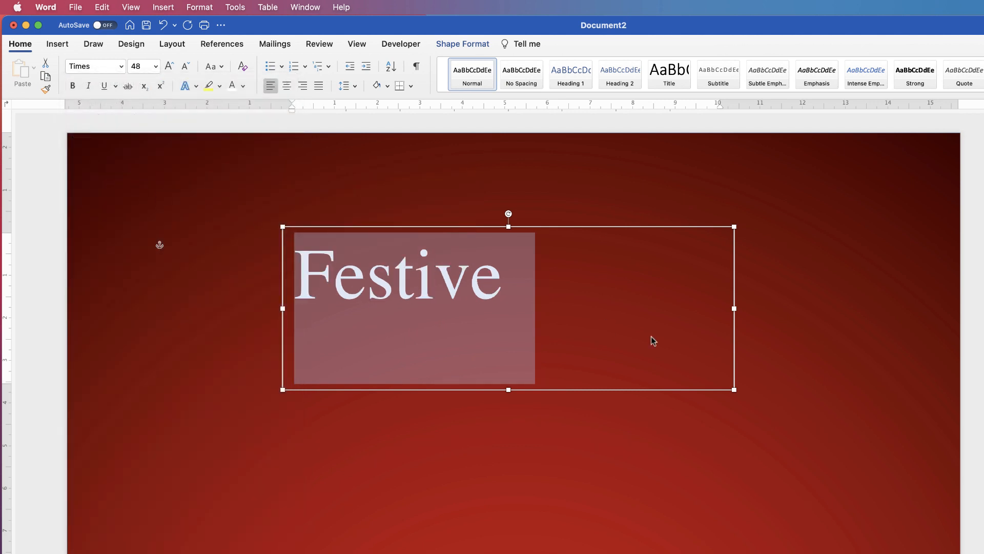
drag(734, 390, 527, 333)
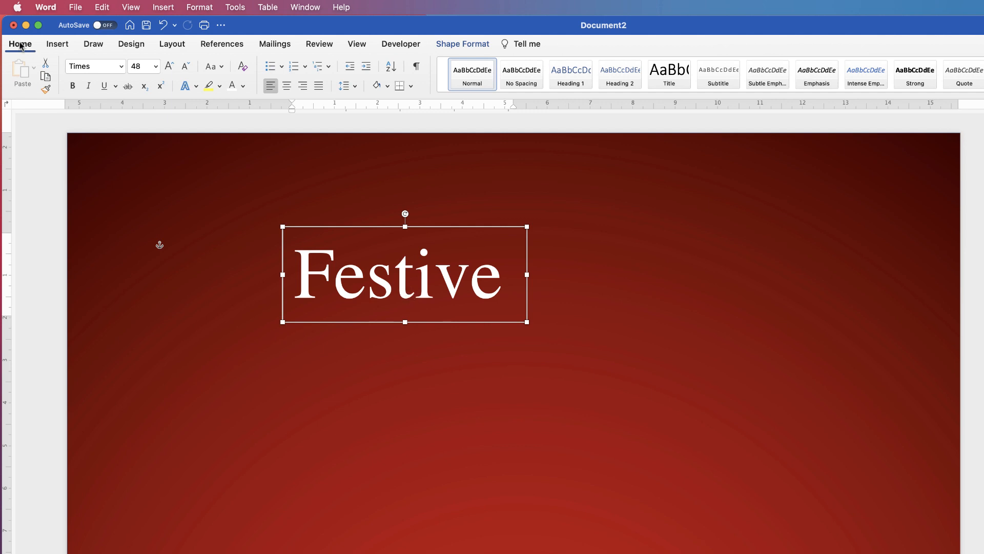
Step: Copy the "Festive" text box and place two copies below it, one beneath the other
click(45, 78)
click(549, 333)
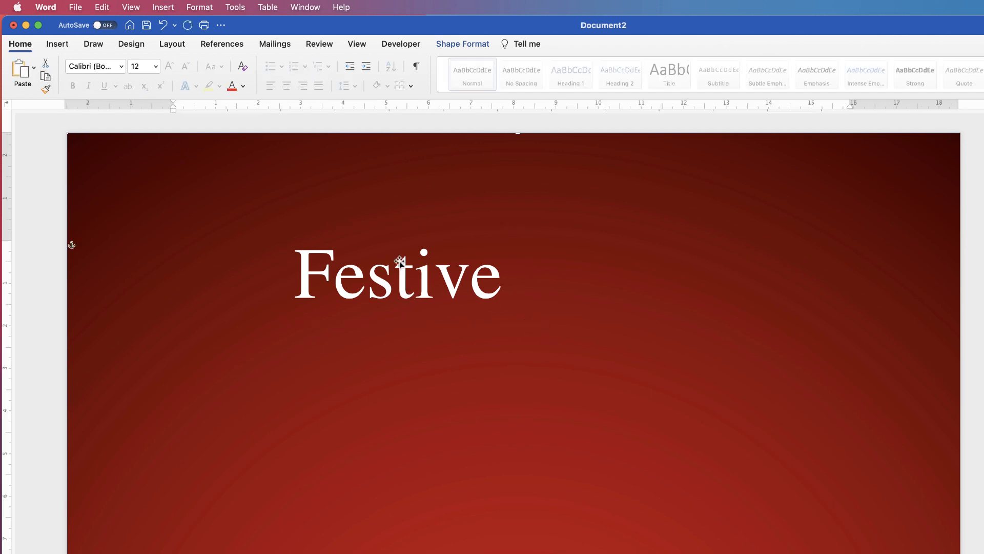
click(29, 87)
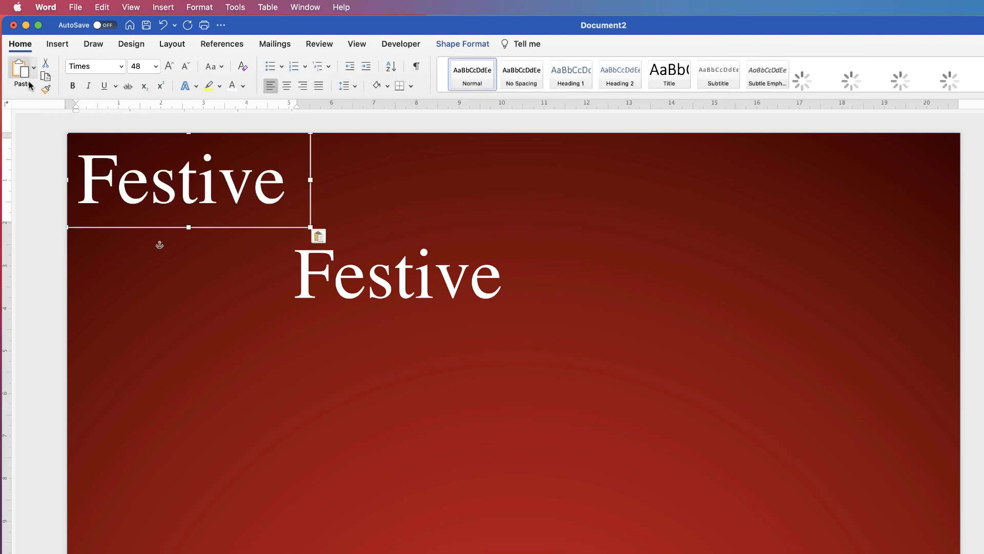
drag(185, 184, 518, 454)
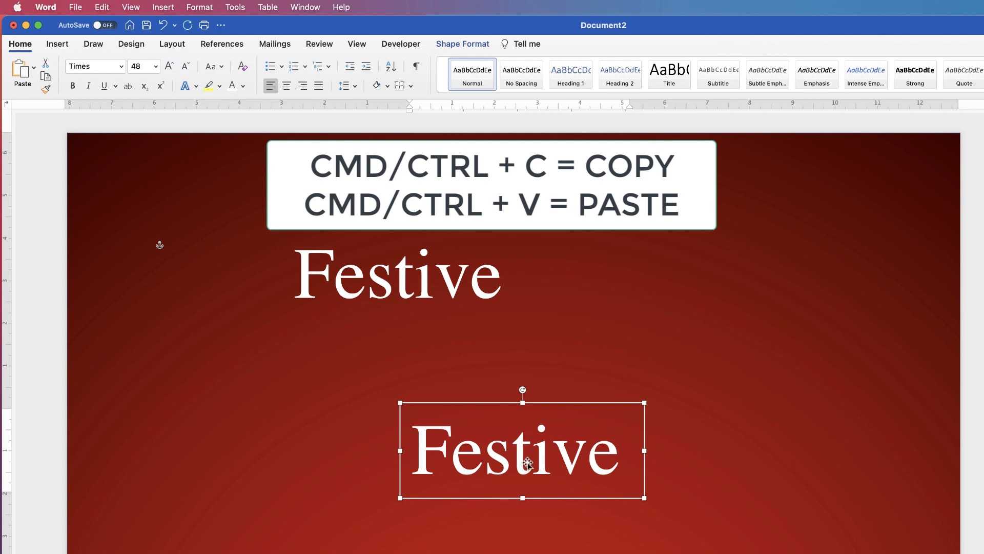
key(super+v)
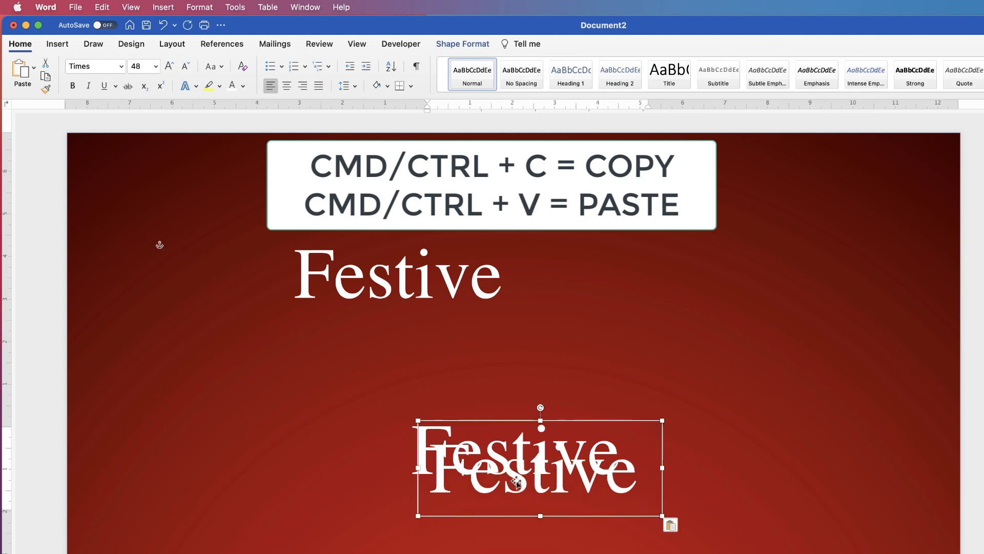
drag(528, 461, 602, 365)
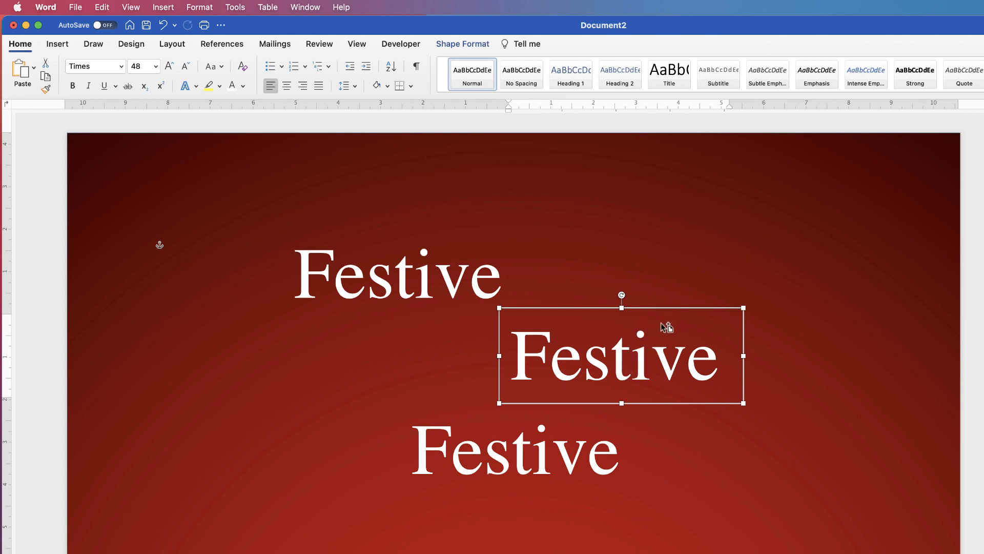
Step: Place another duplicate of the "Festive" text box in the page's upper right area and delete it again
drag(640, 367, 705, 246)
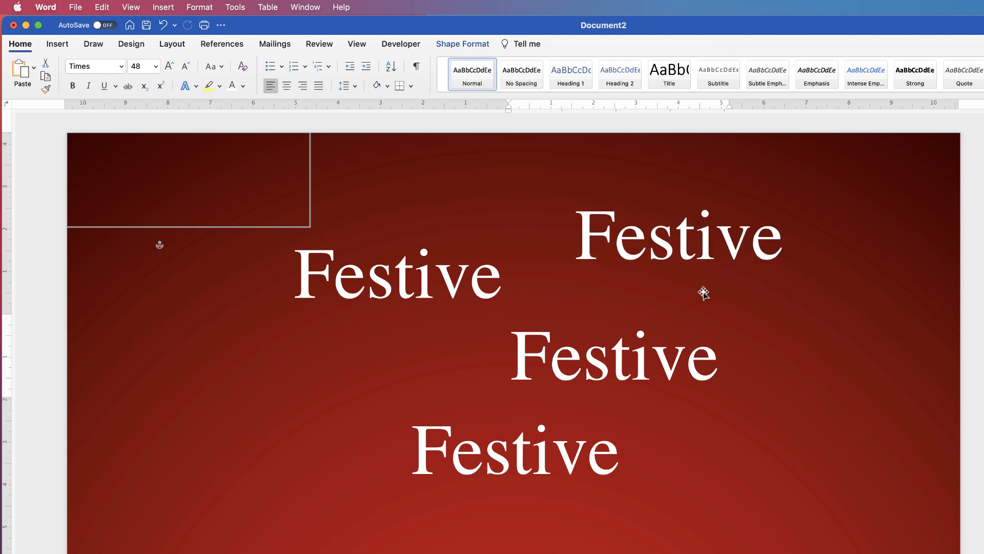
click(812, 330)
click(725, 253)
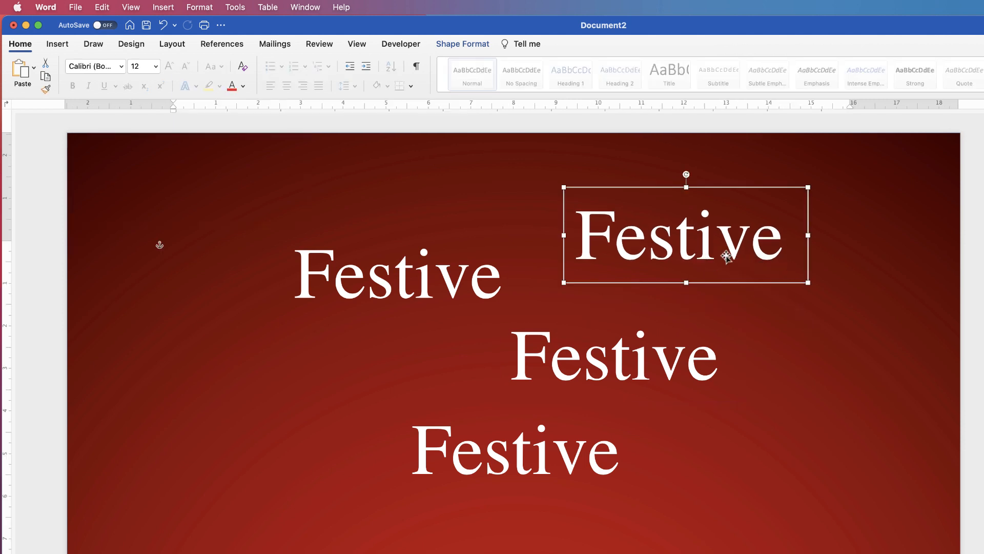
key(Delete)
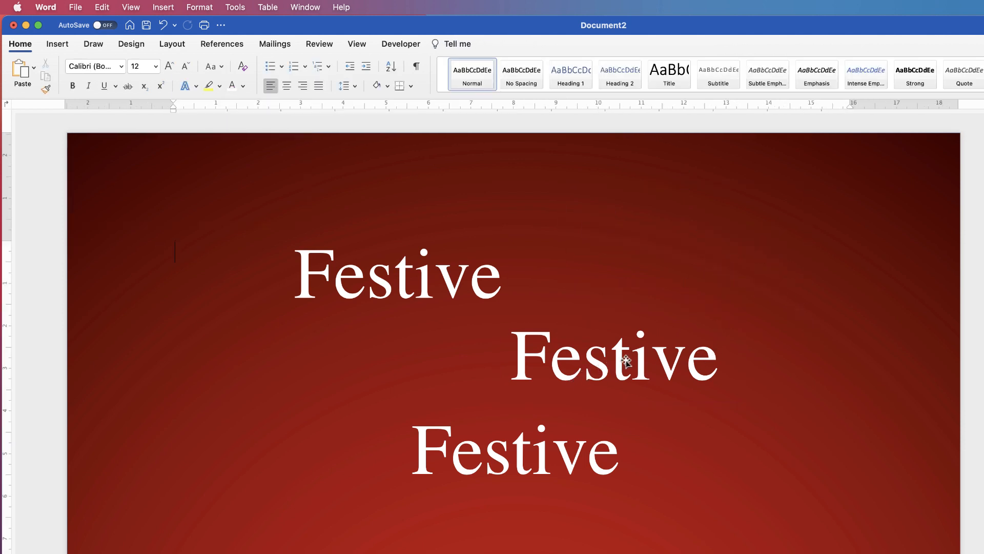
Step: Stagger the text boxes by shifting the middle one to the left and the upper one to the right
drag(626, 362, 436, 377)
drag(442, 316, 623, 316)
Step: Replace the middle text box's word with "Christmas" and widen the box to fit it
click(478, 377)
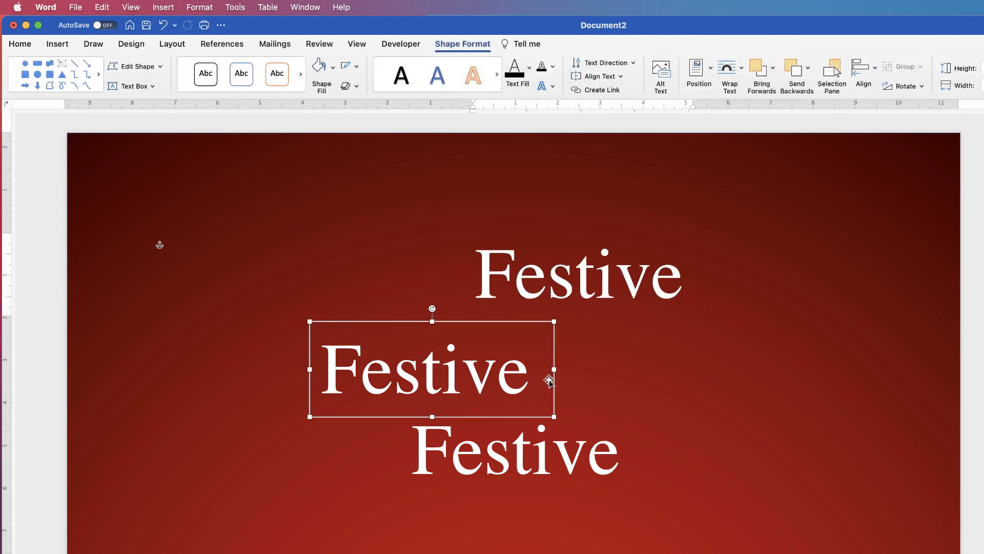
click(517, 378)
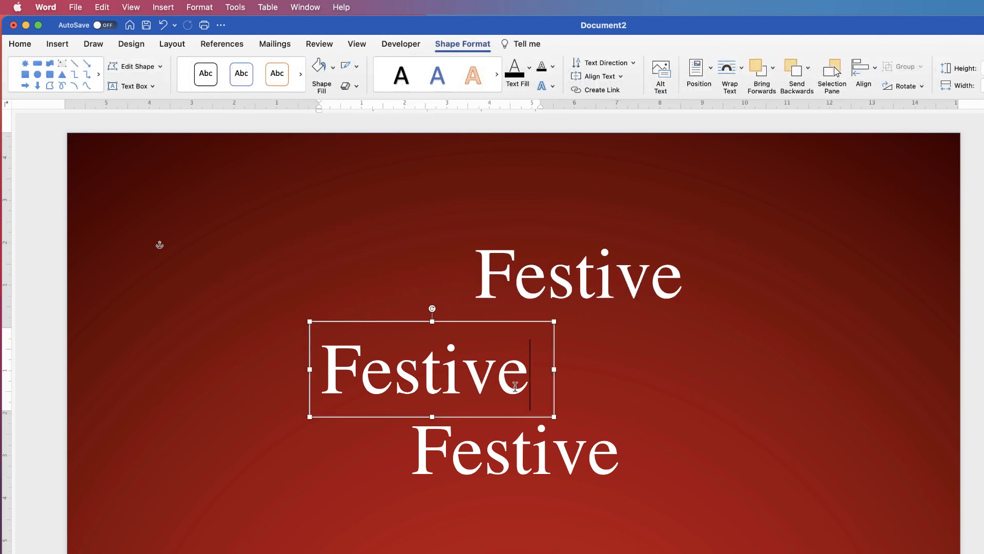
key(super+a)
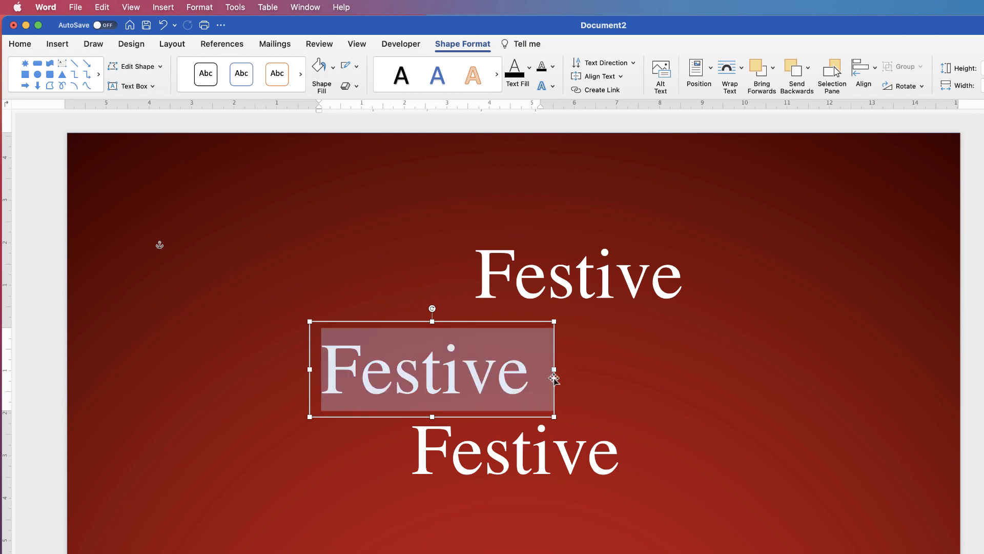
text(Christ)
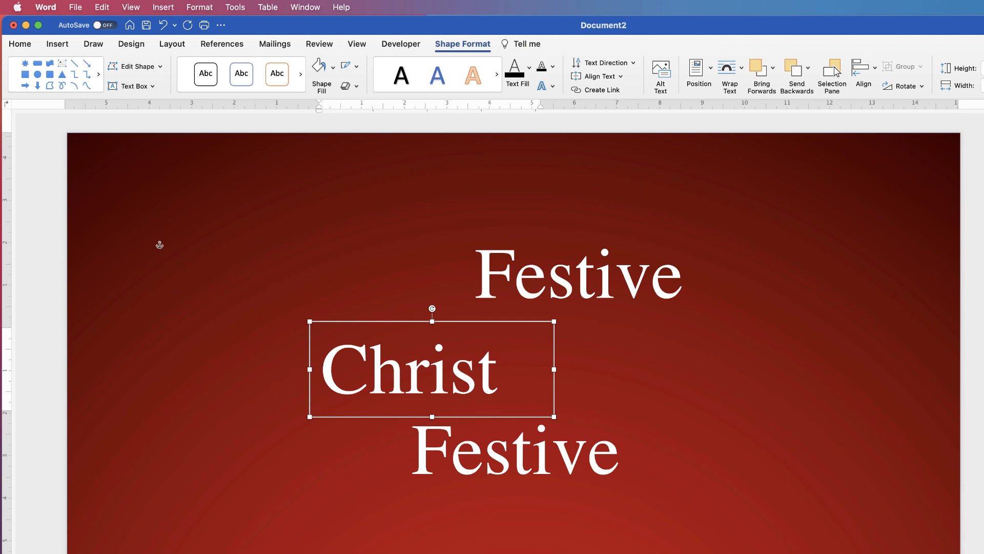
drag(555, 370, 685, 363)
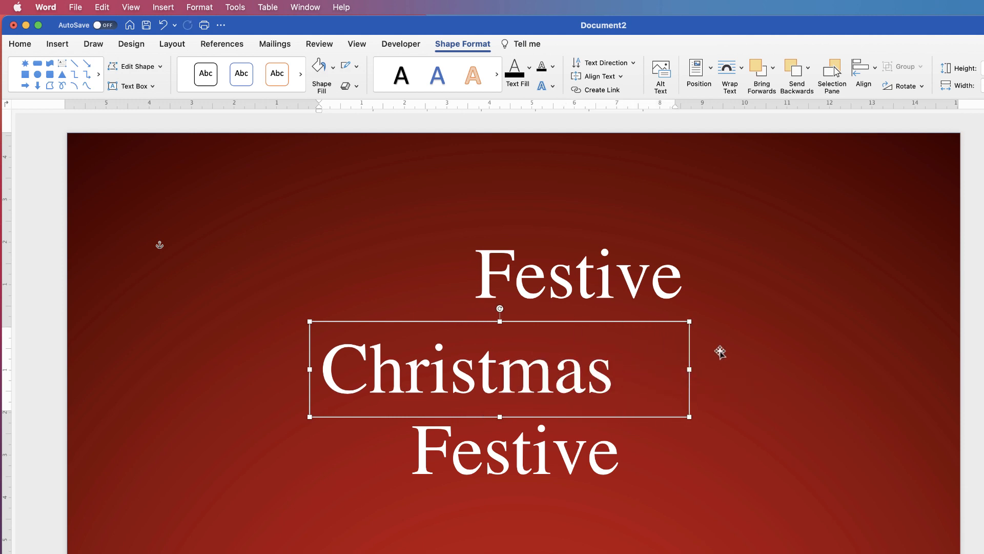
Step: Replace the lowest text box's word with "Concert" and widen the box to fit it
click(518, 471)
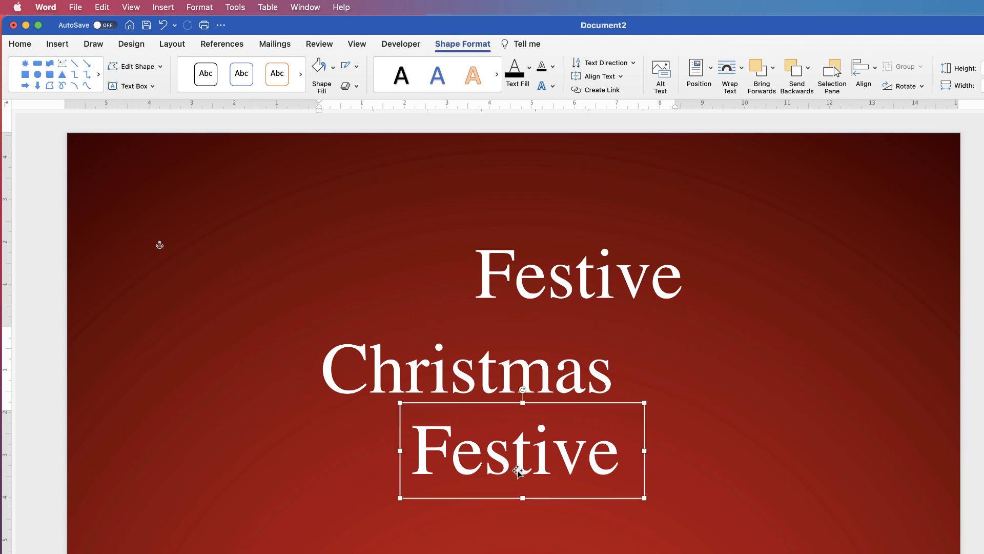
double_click(614, 465)
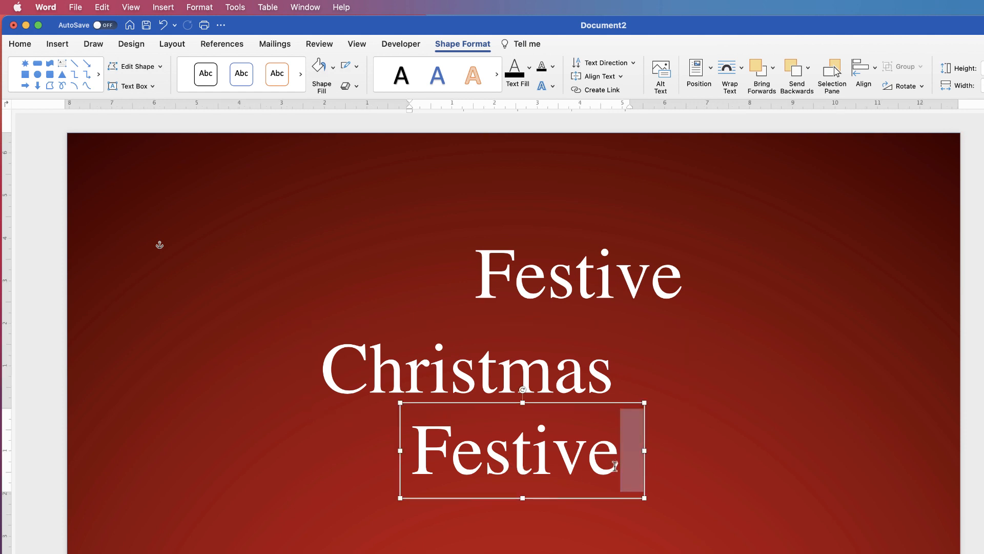
key(super+a)
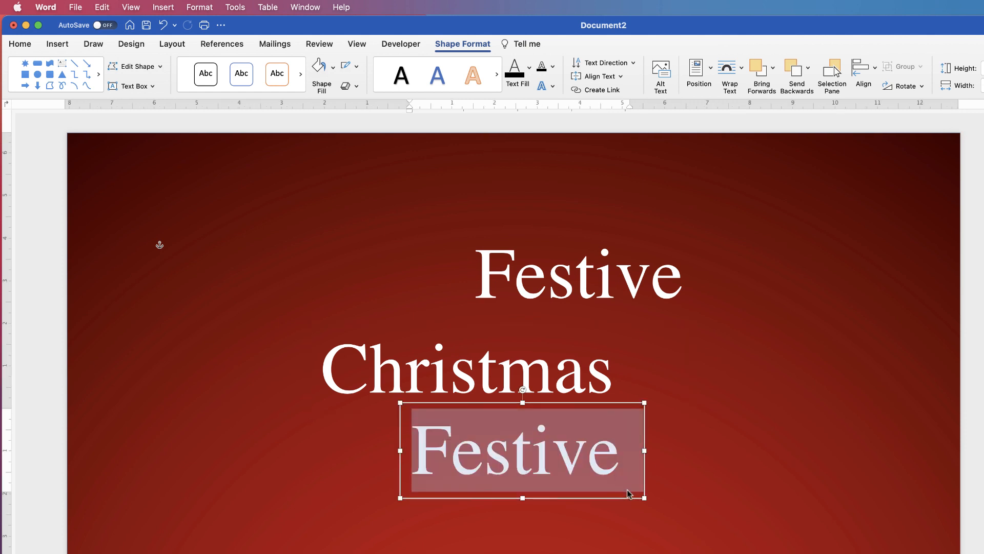
text(Concer)
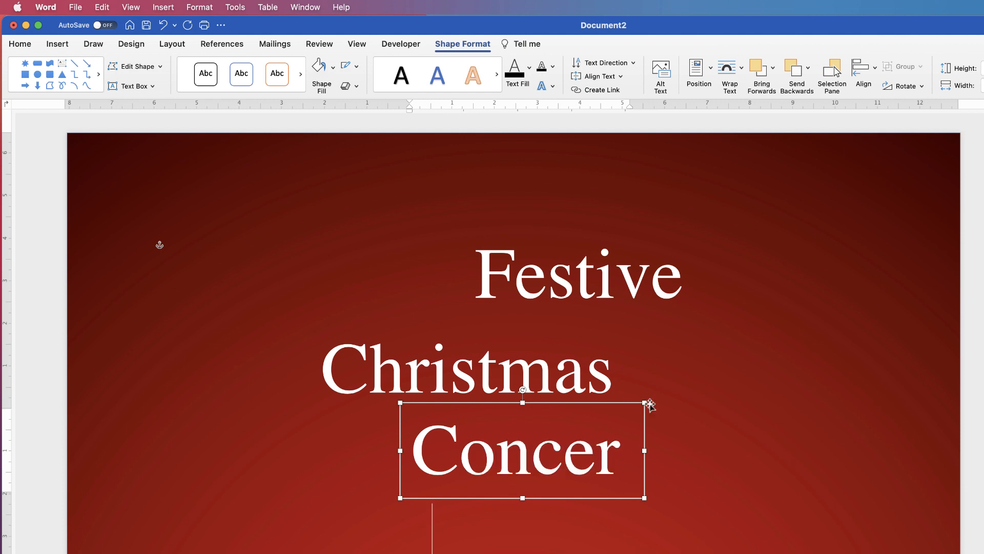
drag(646, 451, 681, 451)
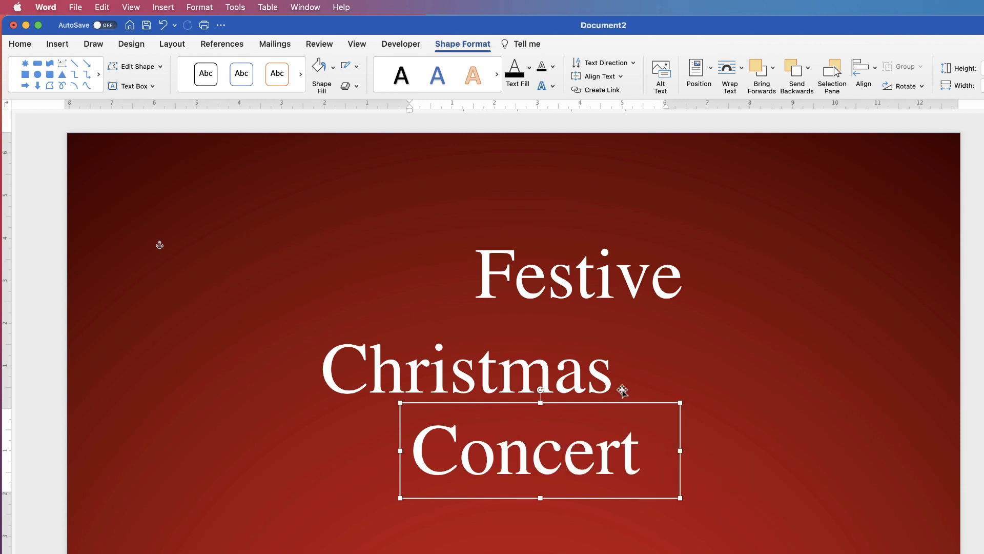
Step: Set the word "Christmas" in the Dover Heights font and enlarge it to size 90
click(486, 377)
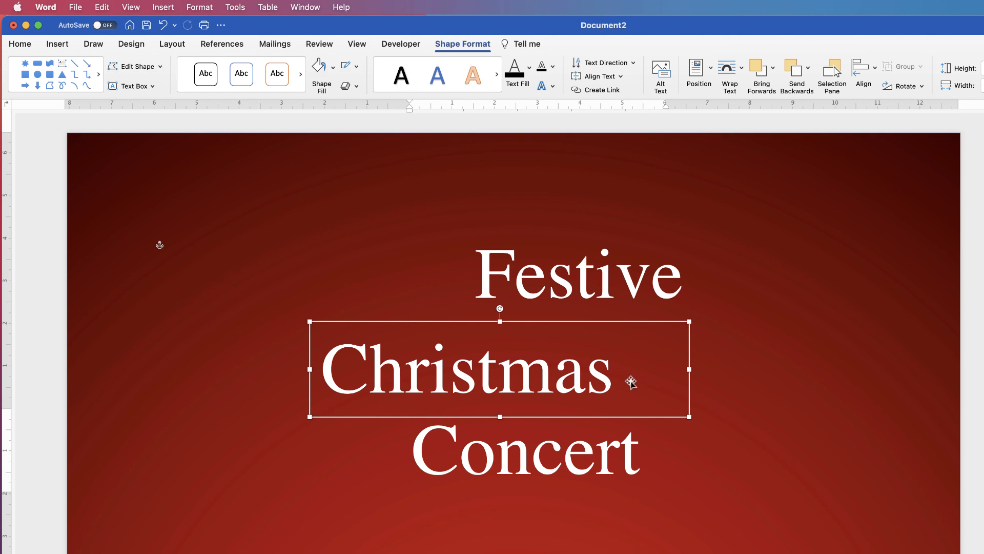
click(606, 379)
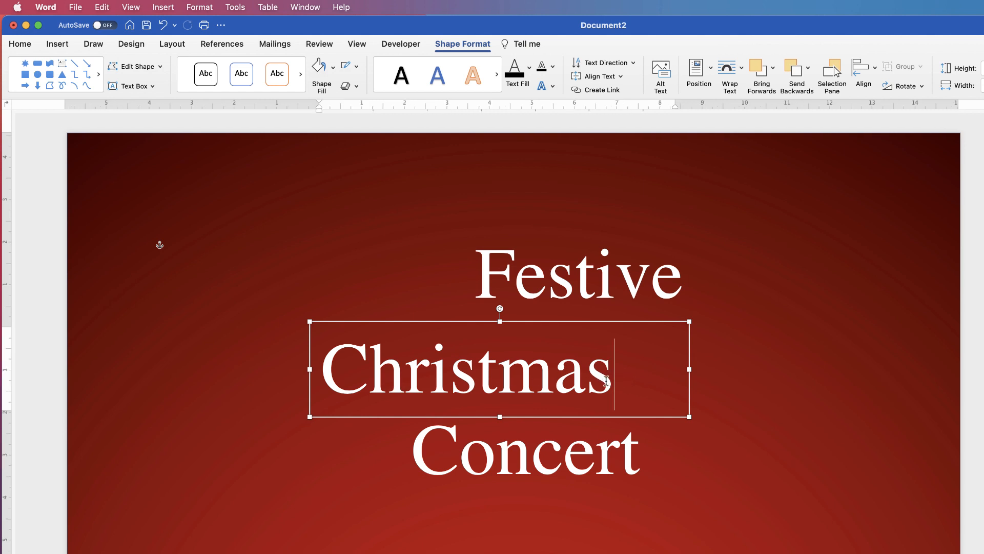
double_click(608, 383)
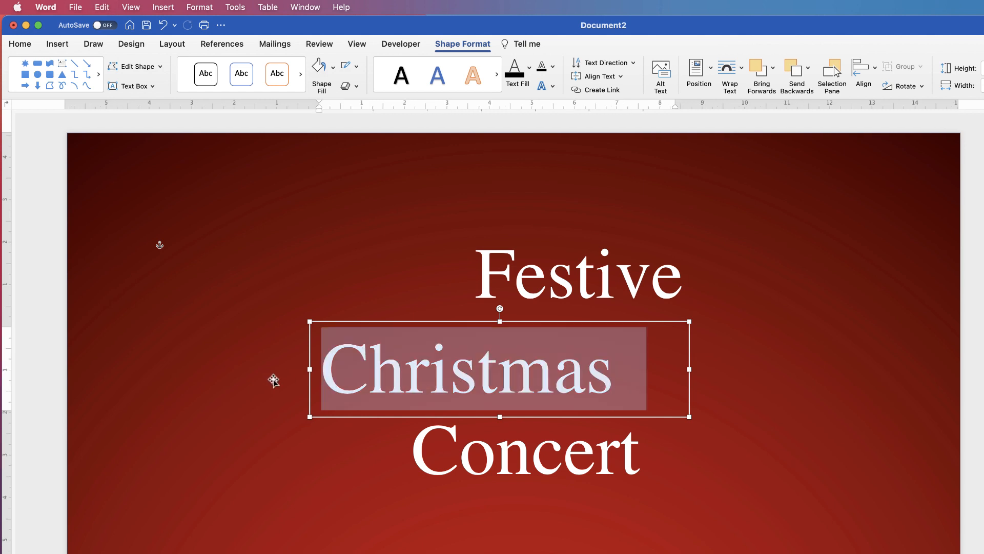
click(20, 47)
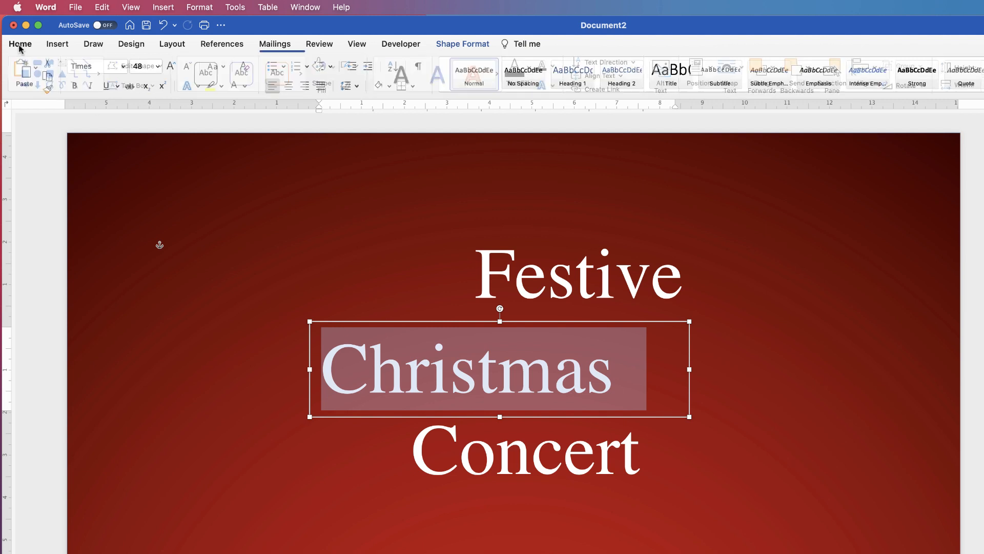
click(122, 67)
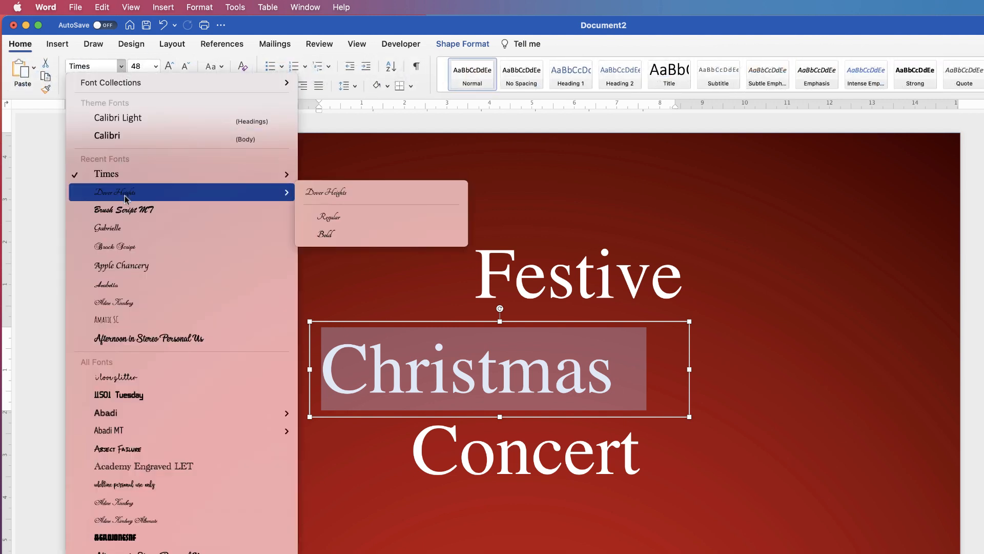
click(113, 195)
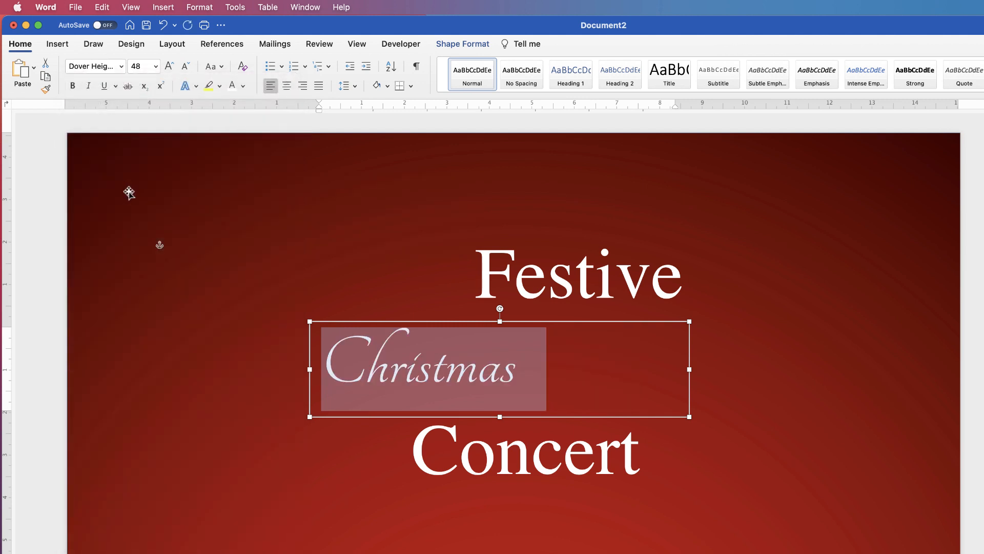
click(169, 66)
click(169, 67)
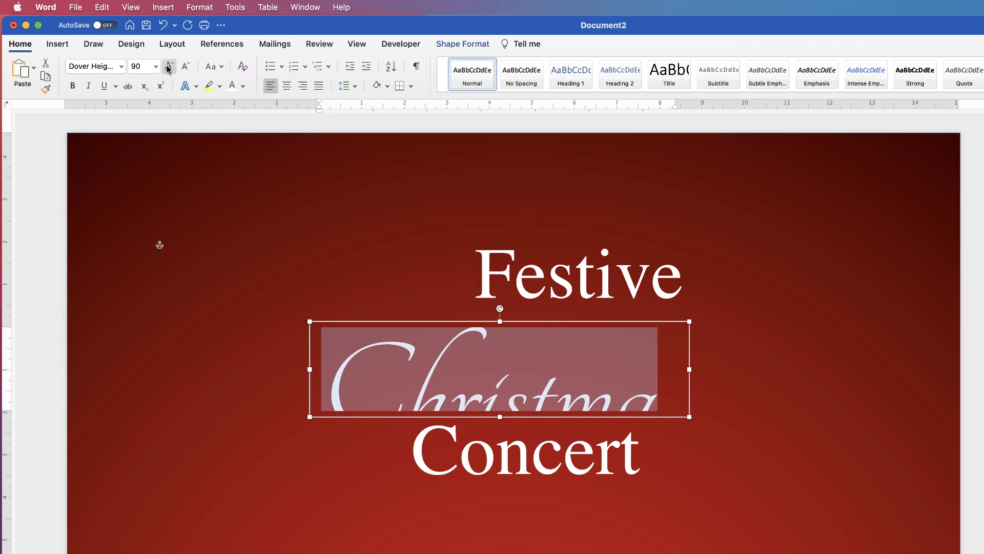
Step: Enlarge the word "Christmas" to font size 120 and extend its text box further to the left
click(168, 67)
drag(309, 370, 265, 369)
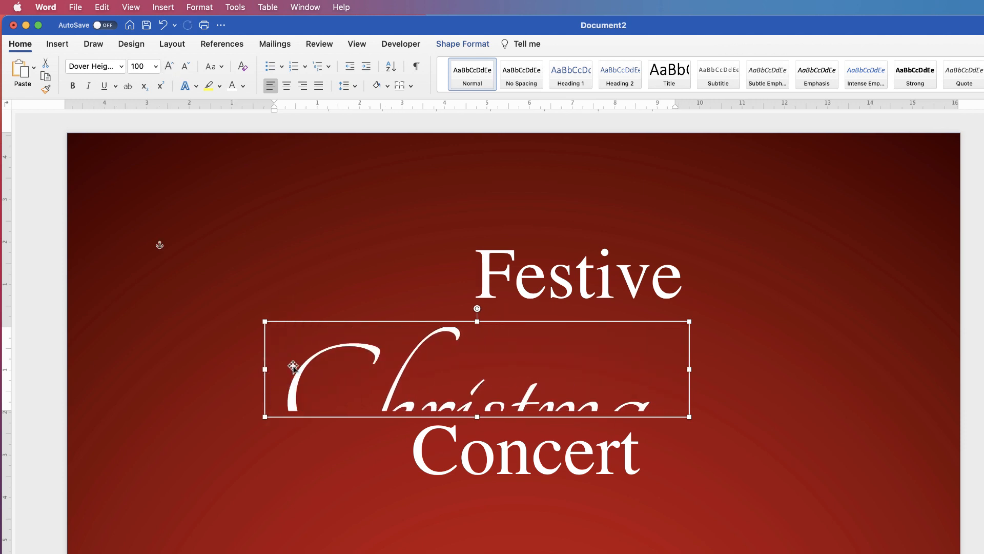
double_click(323, 373)
click(155, 67)
click(155, 67)
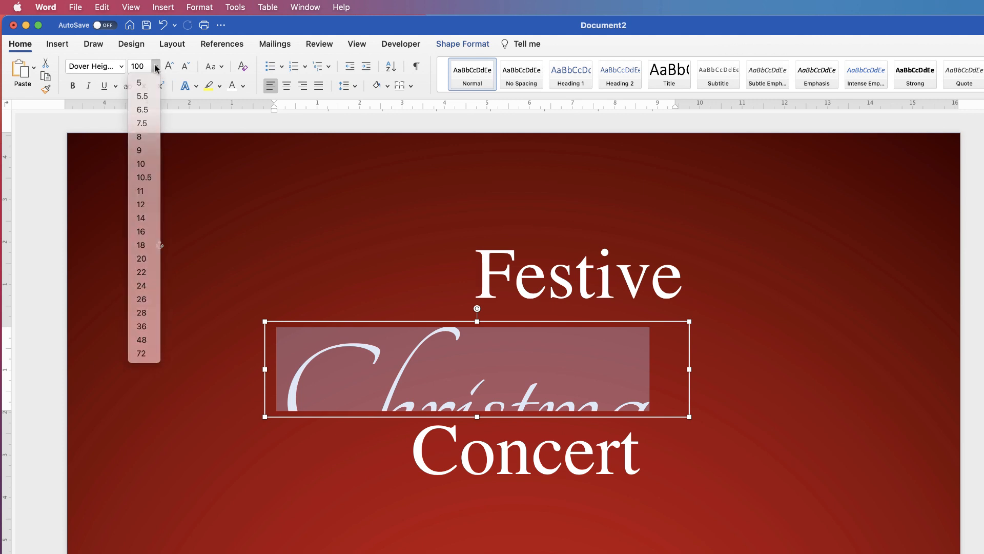
click(169, 67)
click(169, 66)
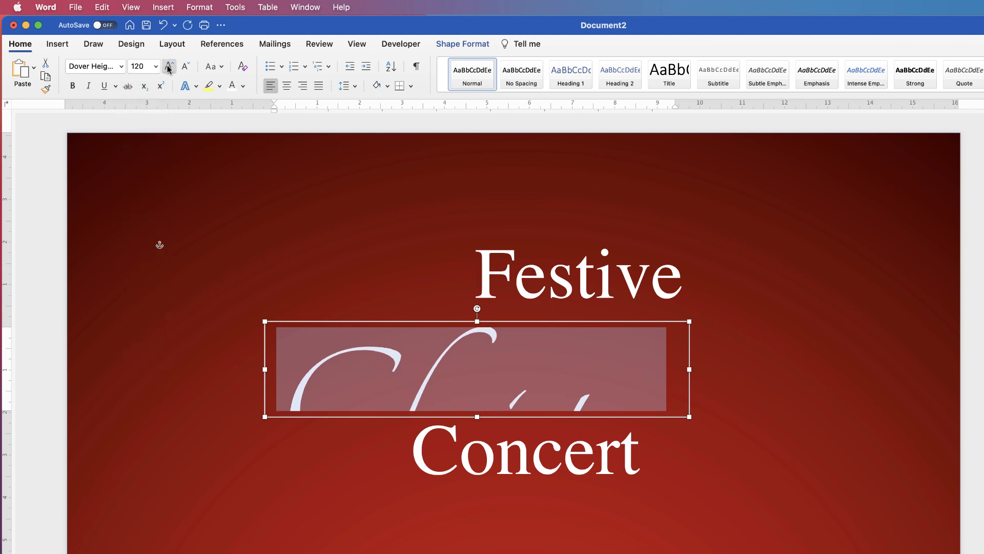
Step: Resize the "Christmas" text box to about 14 cm by 4.1 cm and move it up and left between the other words
drag(690, 369, 861, 369)
drag(562, 416, 564, 503)
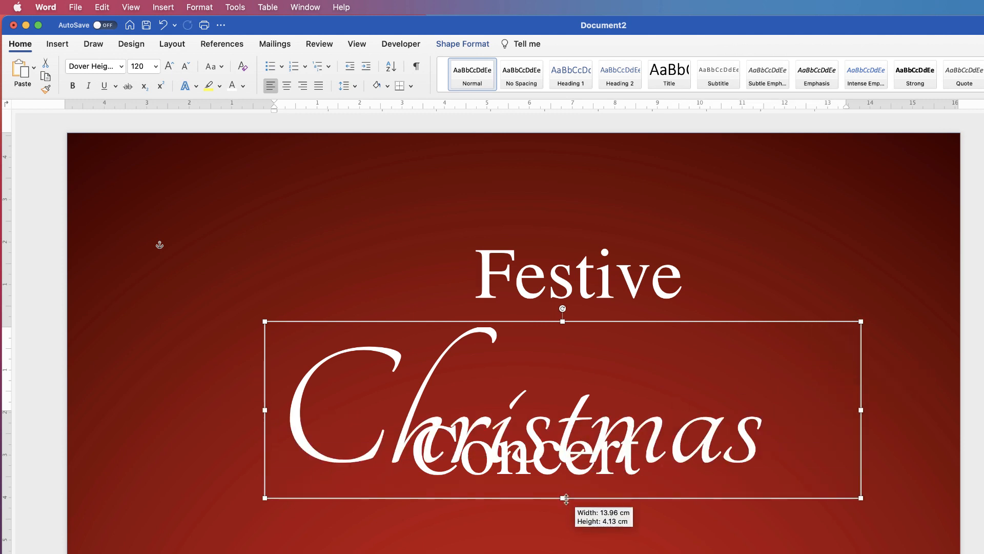
drag(569, 421, 515, 383)
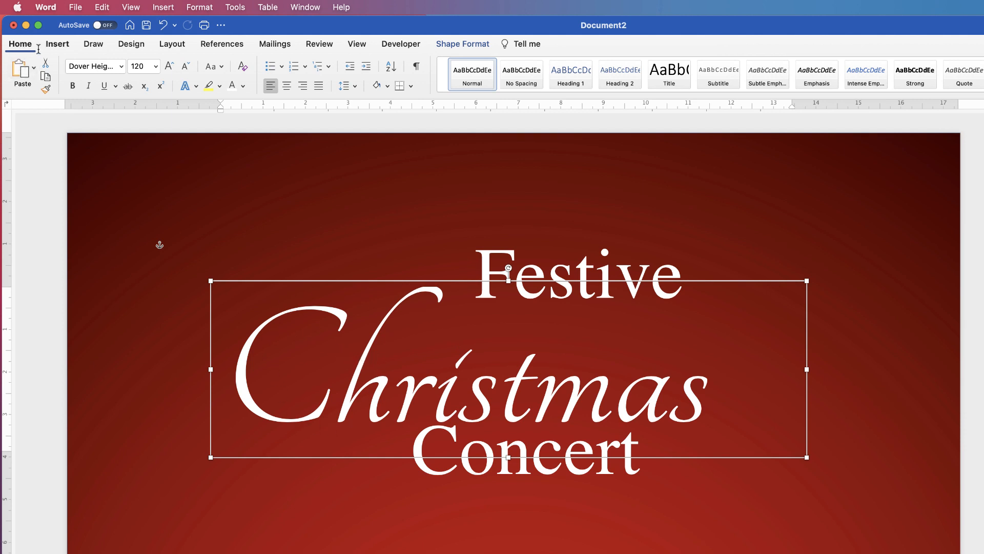
Step: Centre the text inside the "Christmas", "Festive" and "Concert" text boxes
click(287, 87)
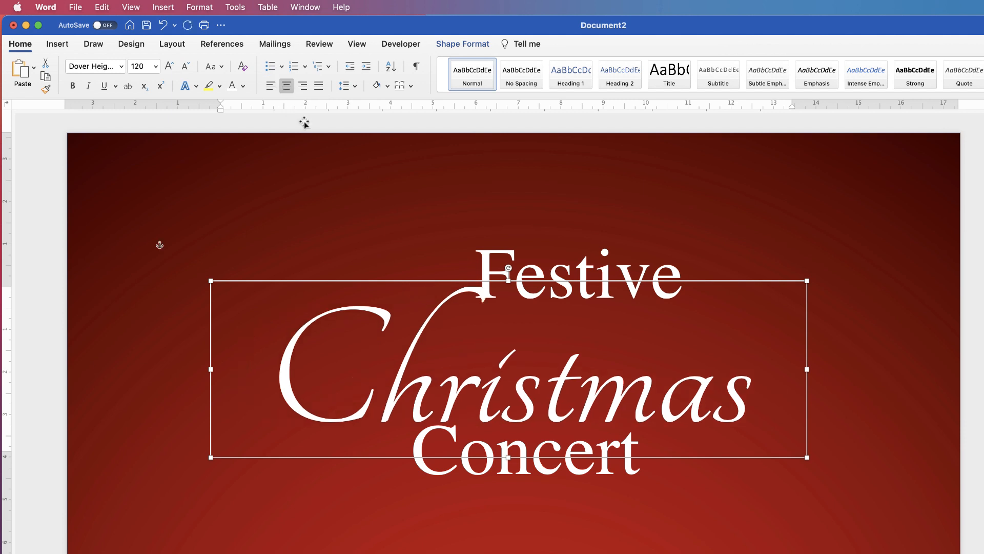
click(484, 259)
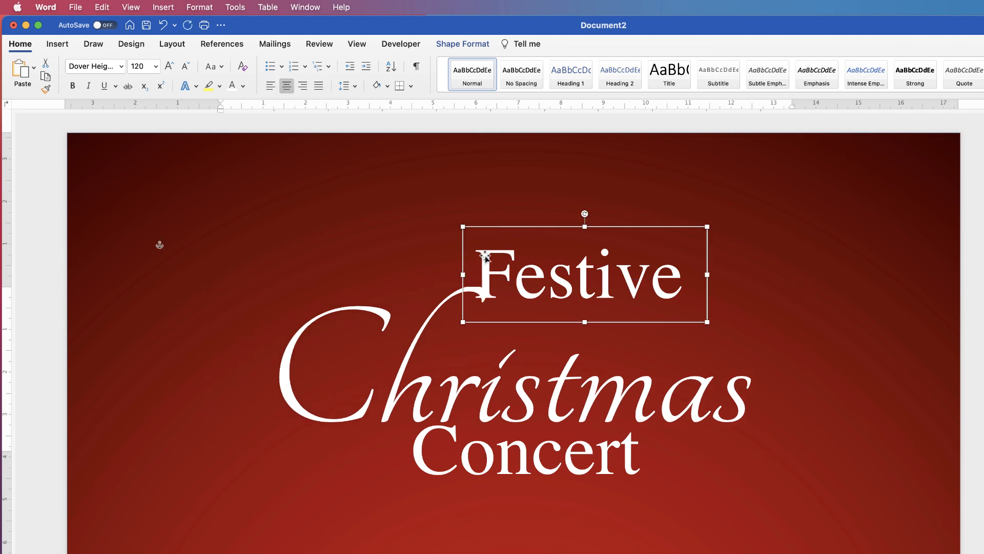
click(287, 86)
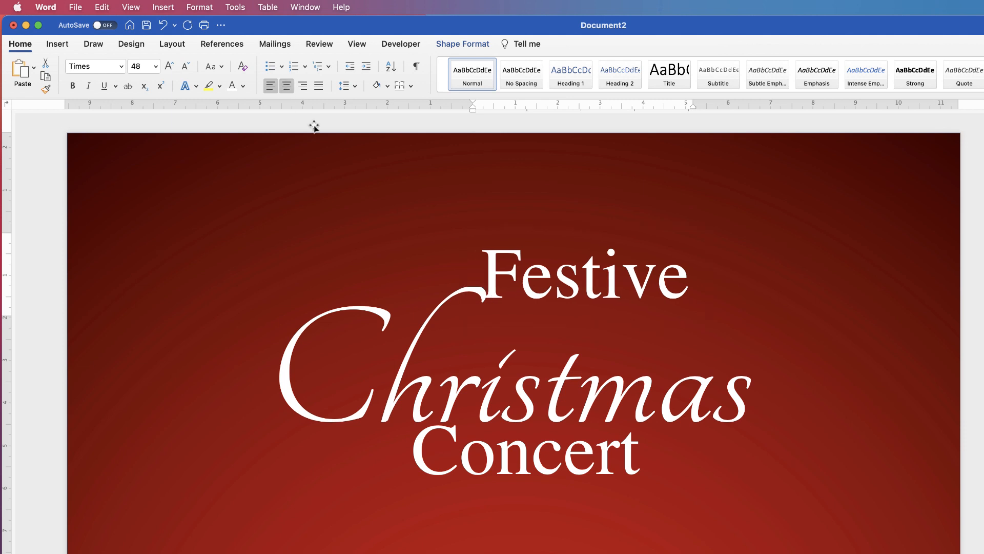
click(509, 463)
click(287, 86)
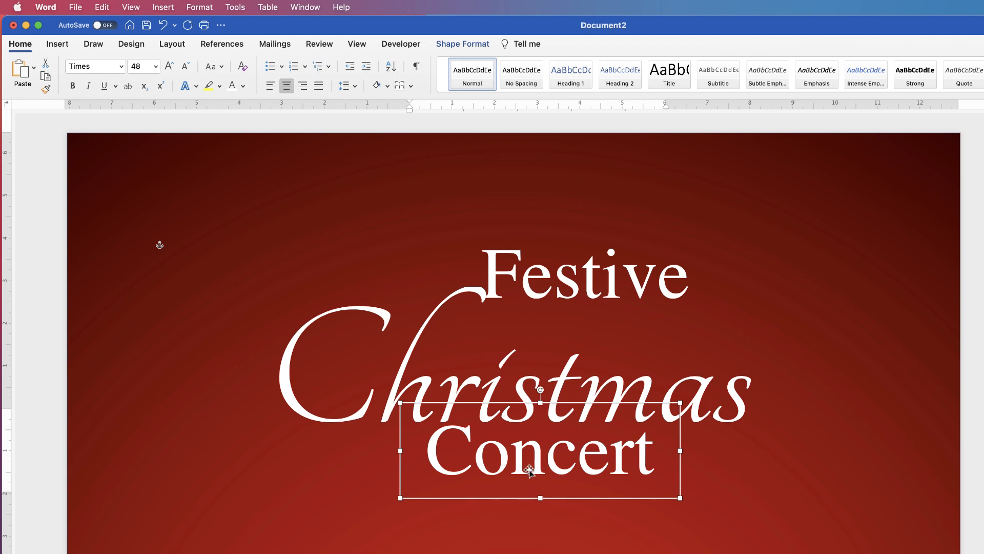
Step: Align the "Concert" and "Christmas" text boxes to the horizontal centre
scroll(514, 331, down, 10)
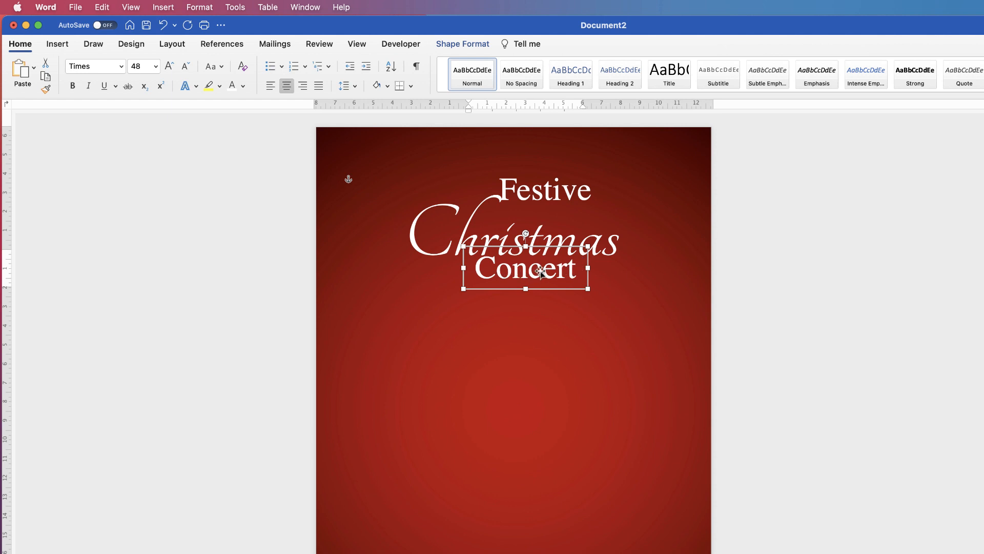
click(464, 44)
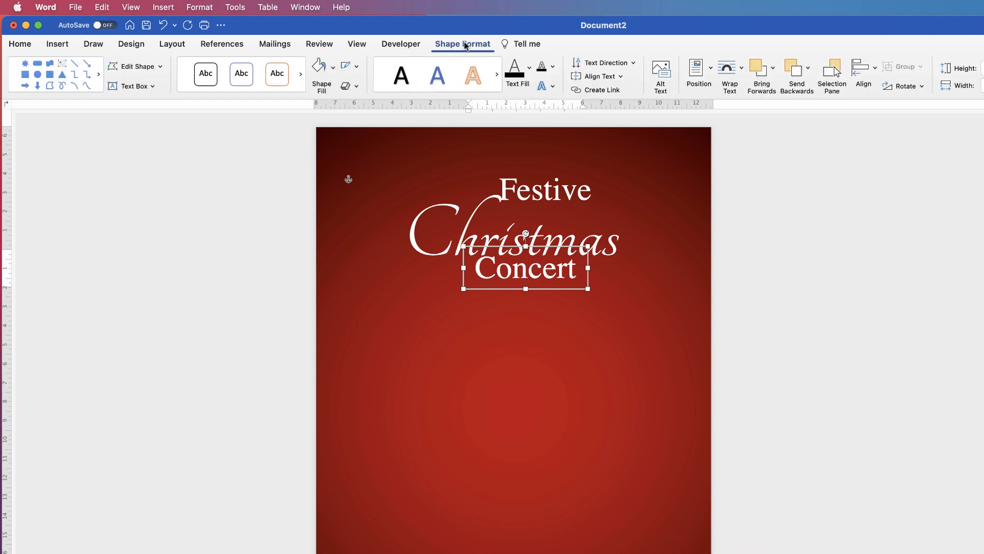
click(874, 66)
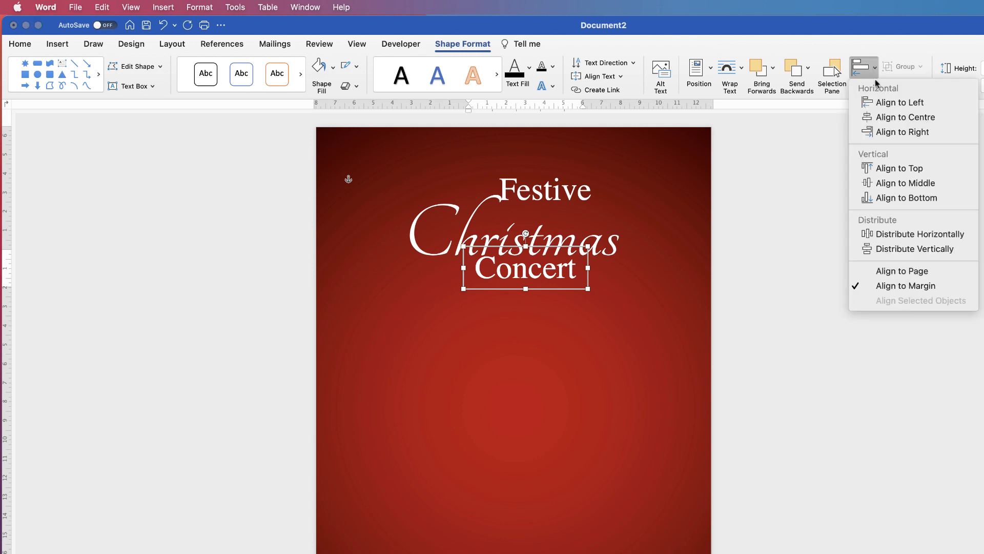
click(882, 119)
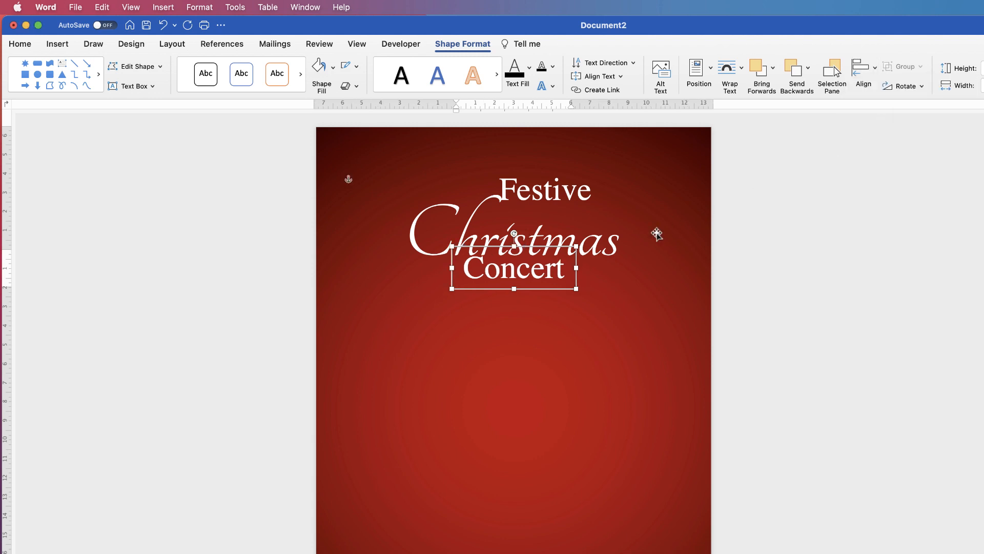
click(602, 243)
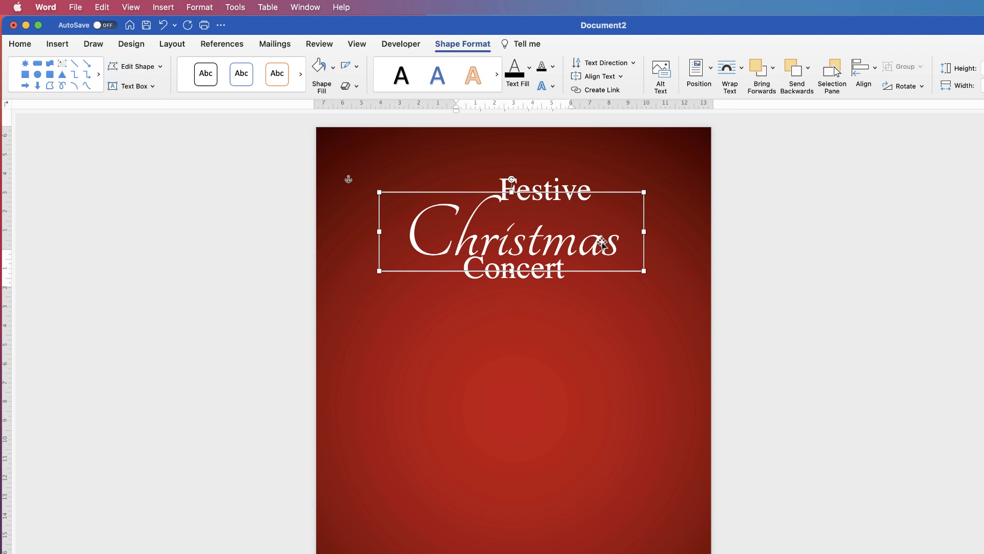
click(876, 72)
click(886, 117)
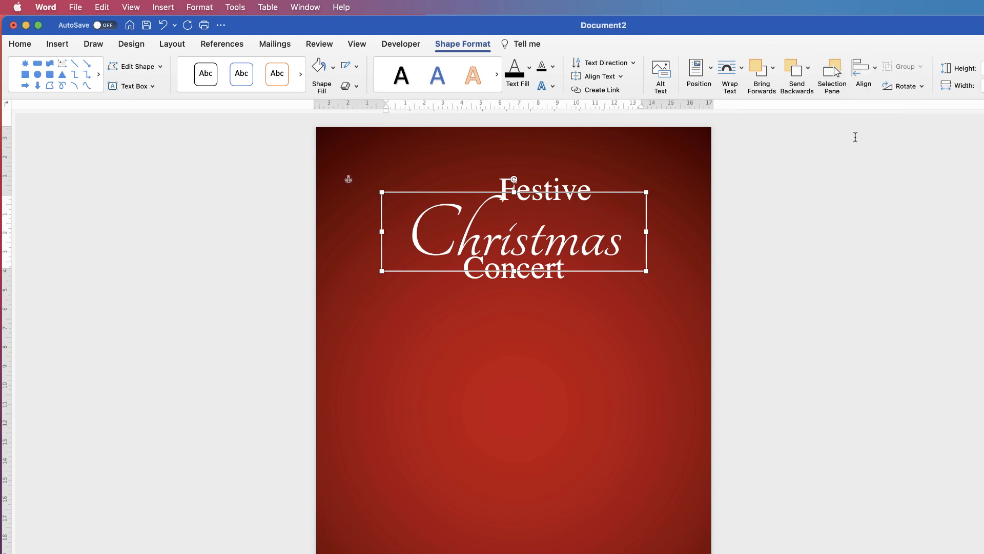
Step: Tuck "Festive" down and right beside the tall "h" of "Christmas", and shift "Concert" slightly lower
click(544, 184)
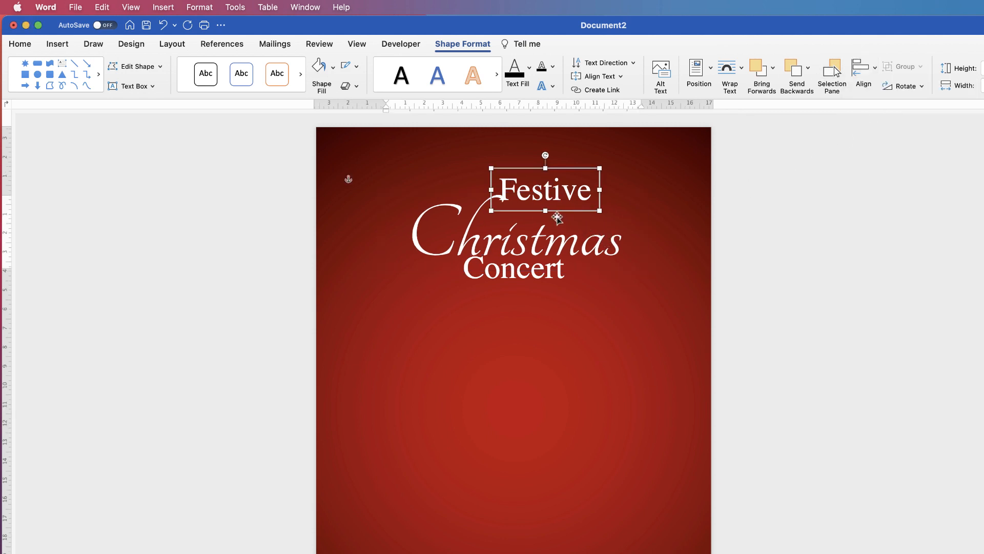
drag(551, 195, 571, 208)
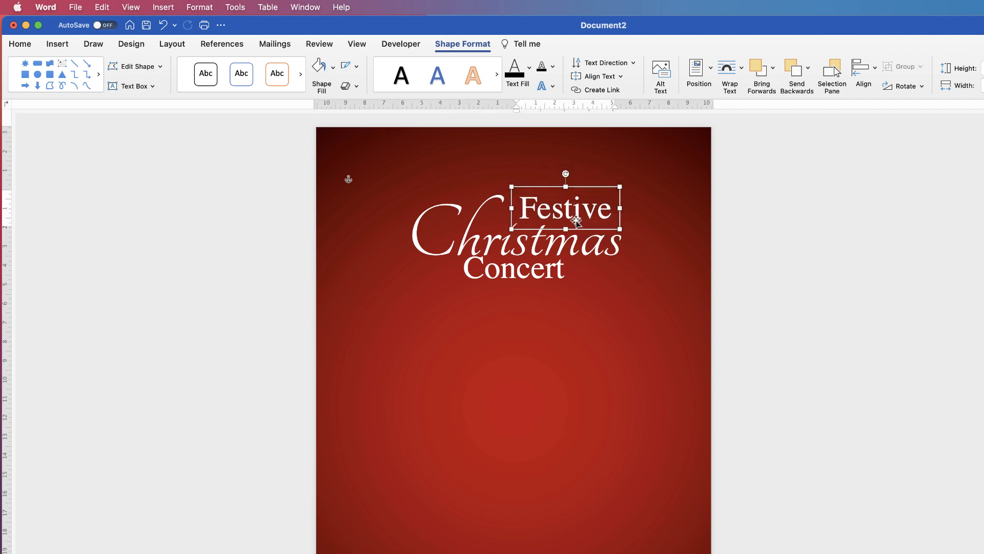
click(522, 285)
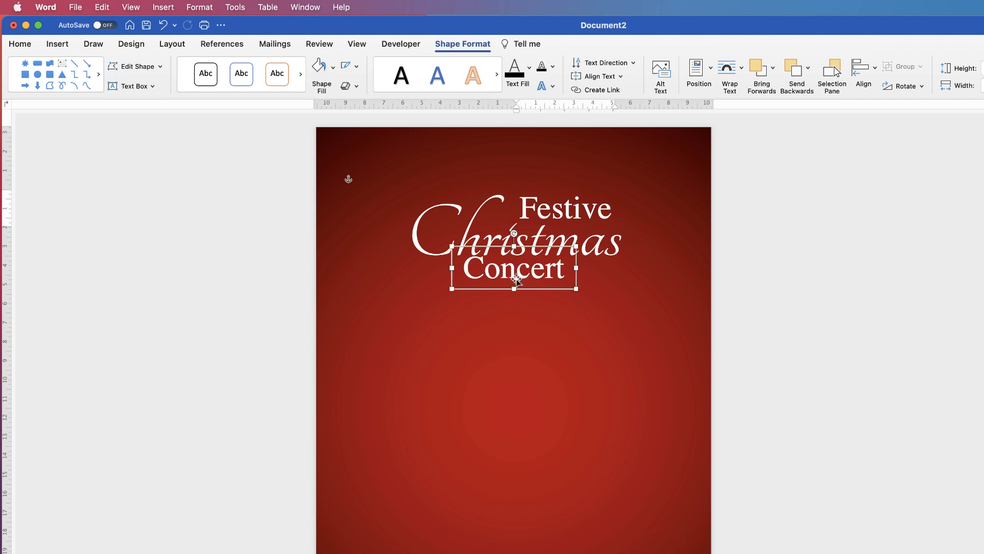
drag(519, 288, 524, 293)
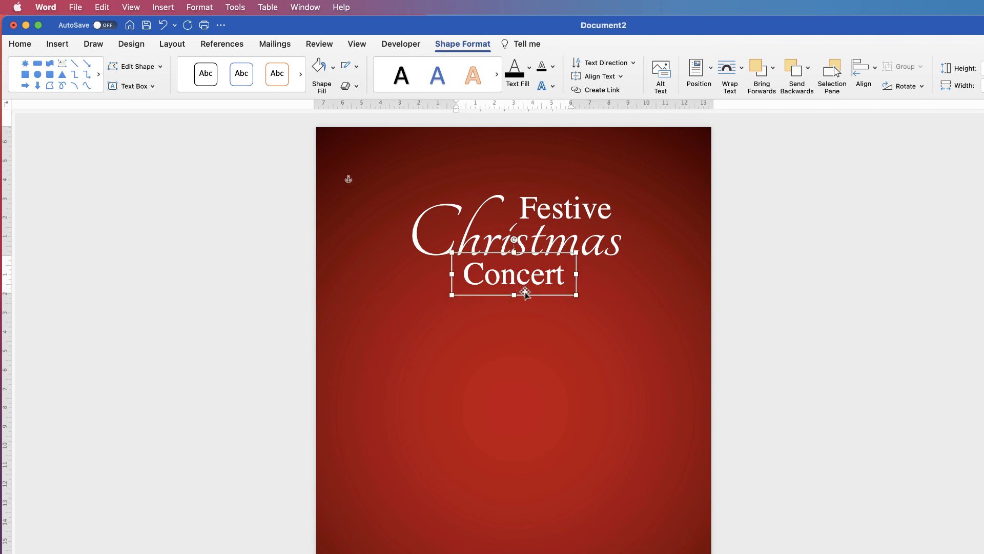
click(521, 374)
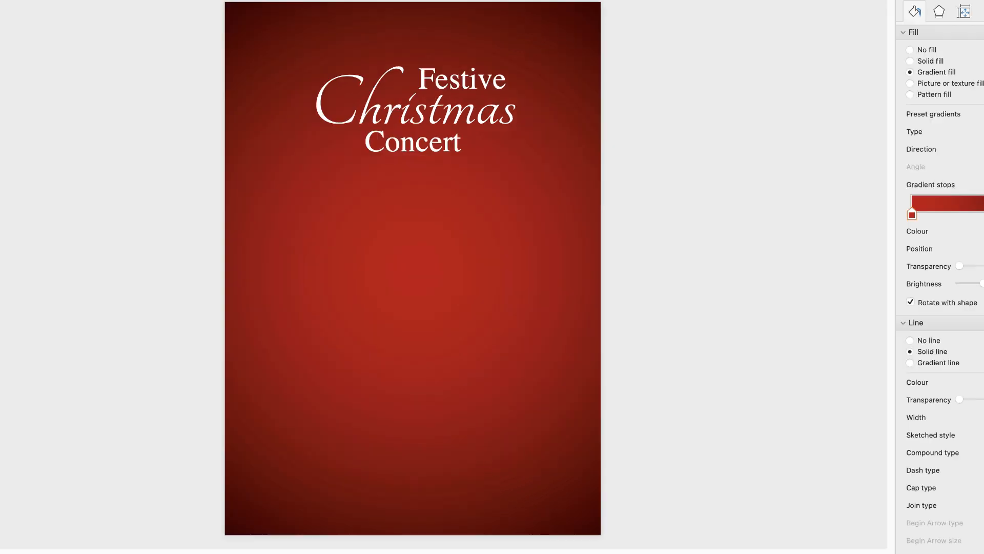
Step: Make five copies of the "Concert" text box and spread them over the page below the title
click(410, 147)
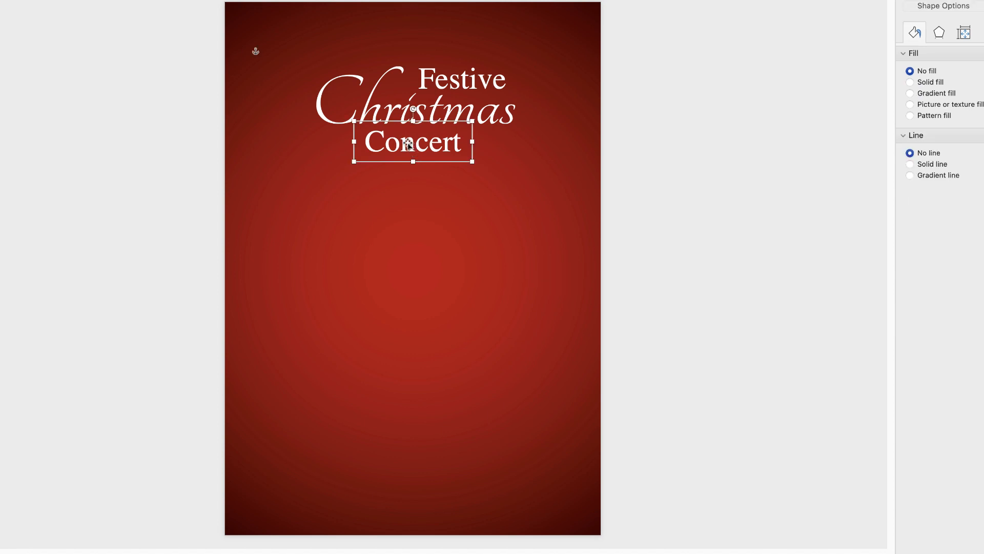
drag(407, 149, 401, 332)
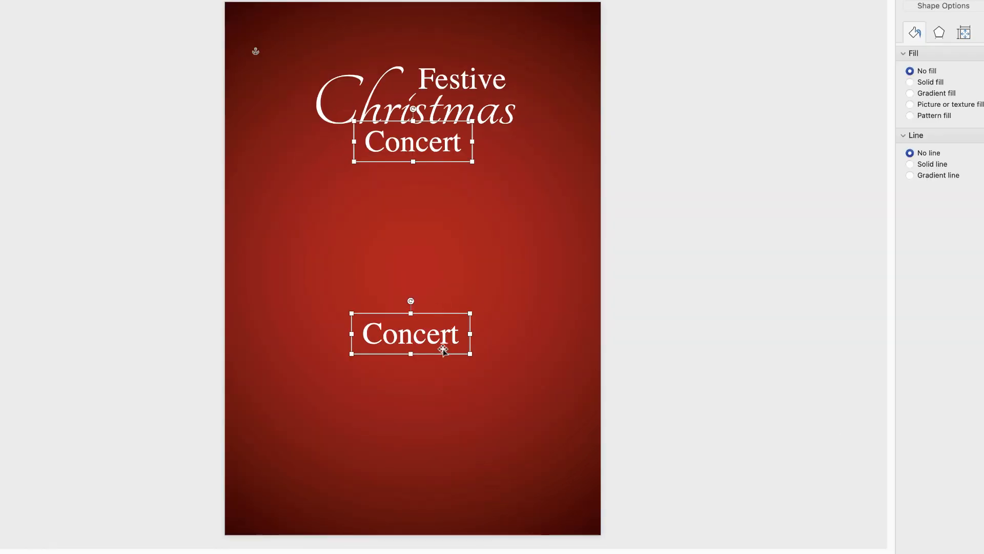
drag(422, 342, 361, 434)
drag(359, 241, 393, 229)
click(492, 391)
drag(405, 425, 398, 491)
click(497, 422)
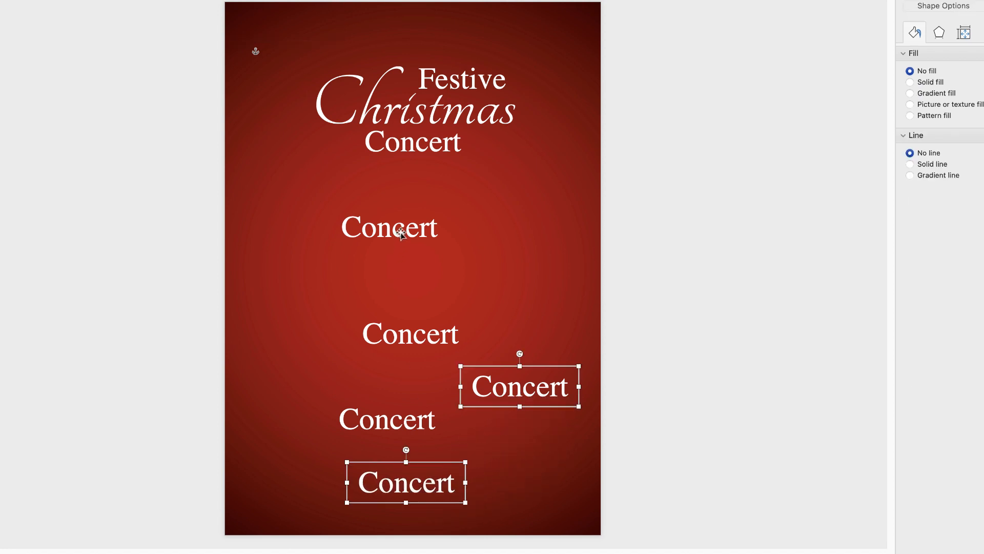
Step: Move the uppermost "Concert" copy to mid-page, widen it and replace its text with "Christmas Eve"
drag(401, 233, 438, 289)
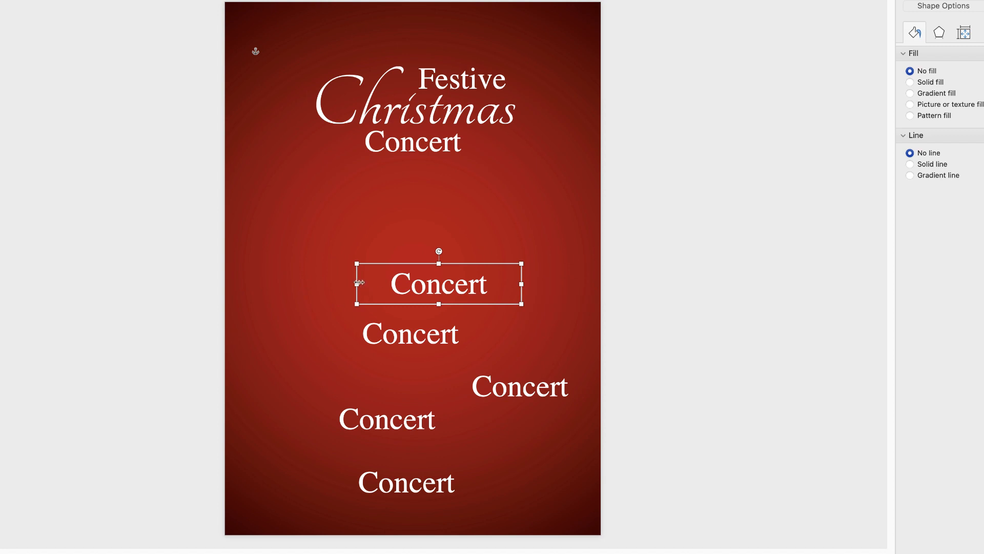
drag(356, 284, 315, 284)
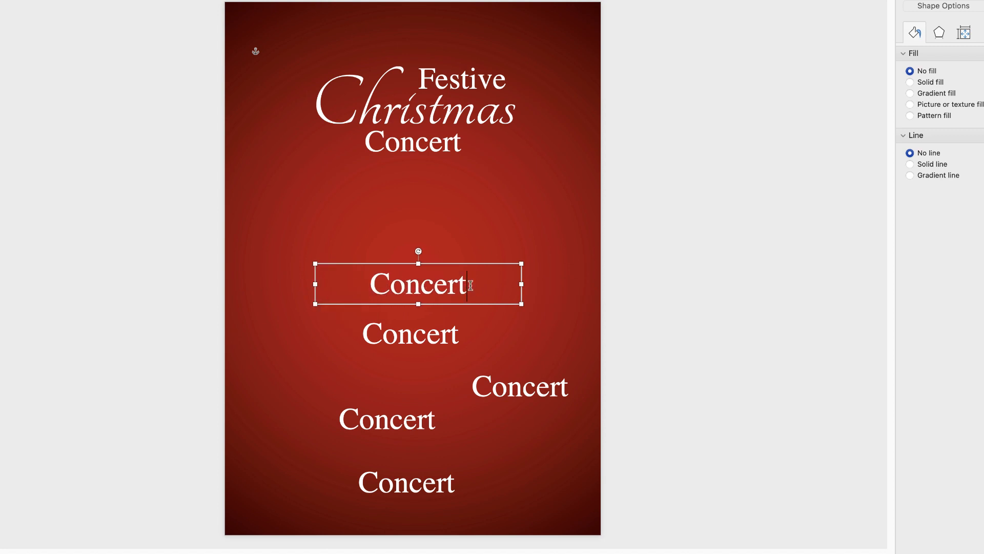
double_click(471, 286)
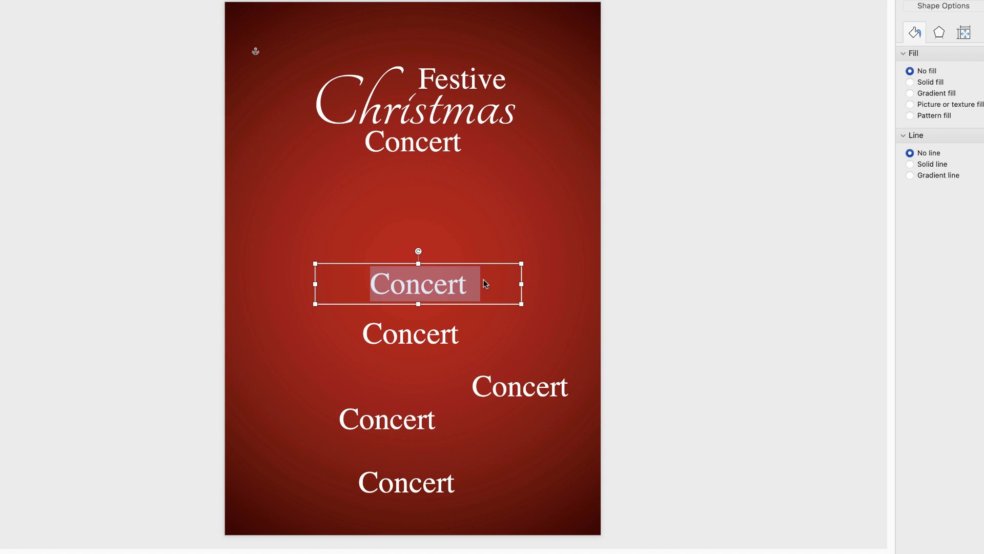
text(C)
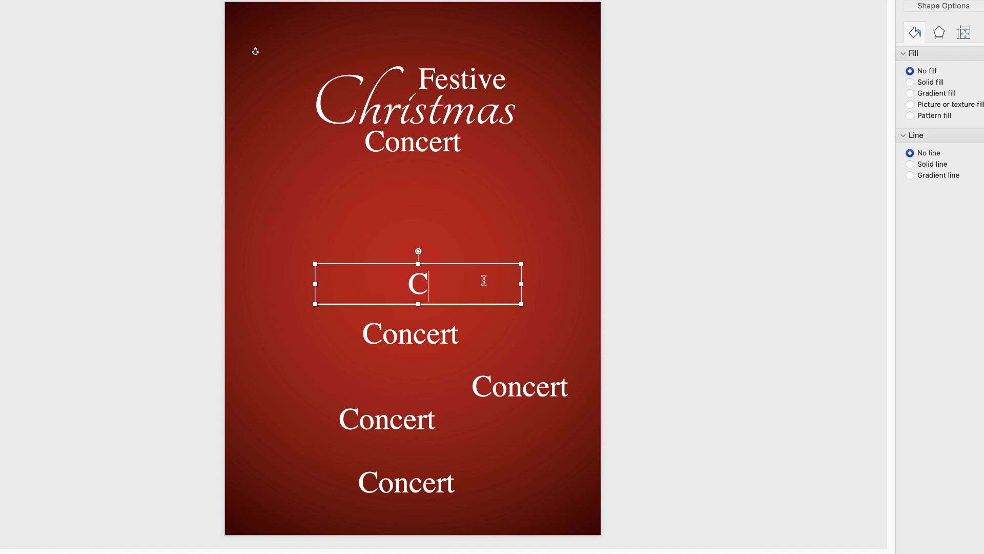
text(hristmas)
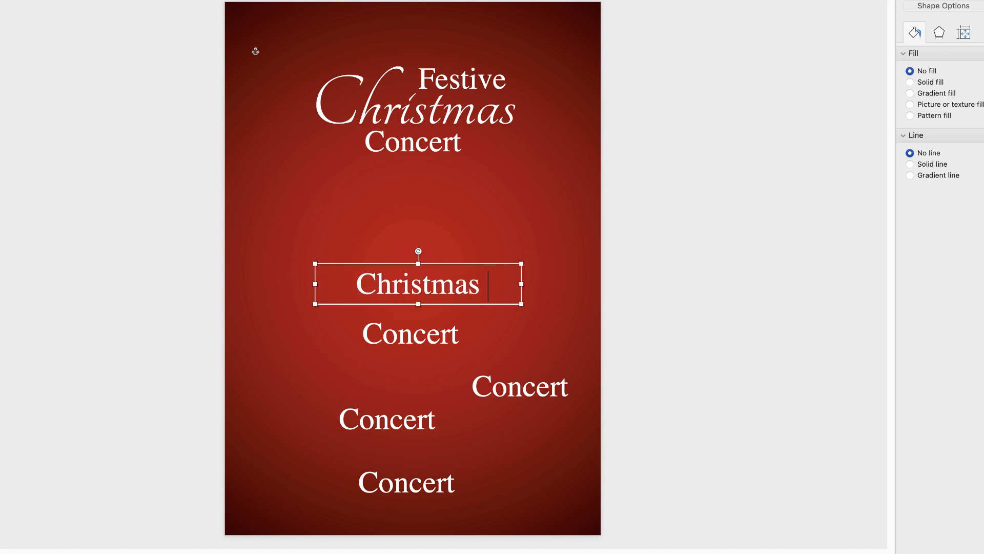
text( Eve)
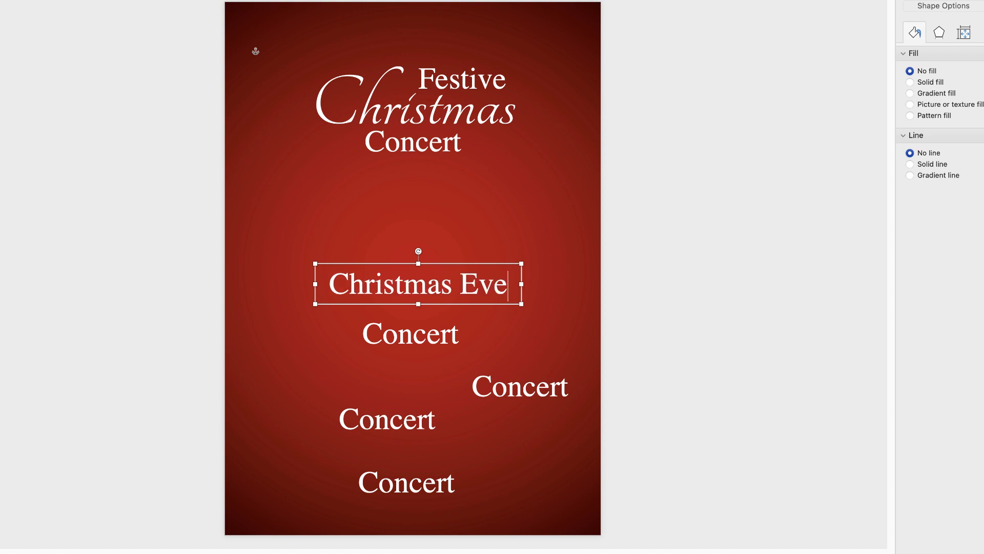
Step: Widen the text box below "Christmas Eve" and replace its text with "24th DECEMBER FROM 7PM"
click(409, 336)
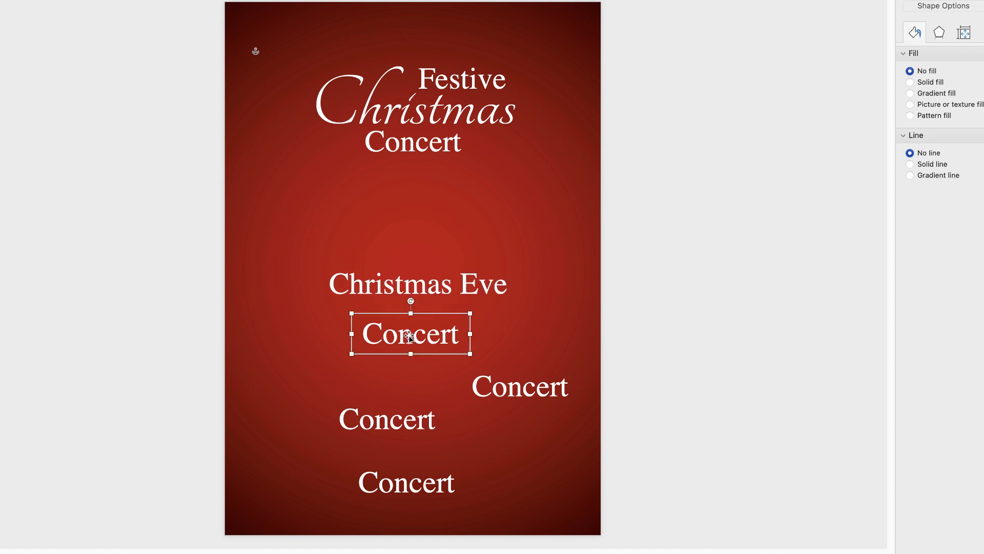
drag(470, 334, 544, 334)
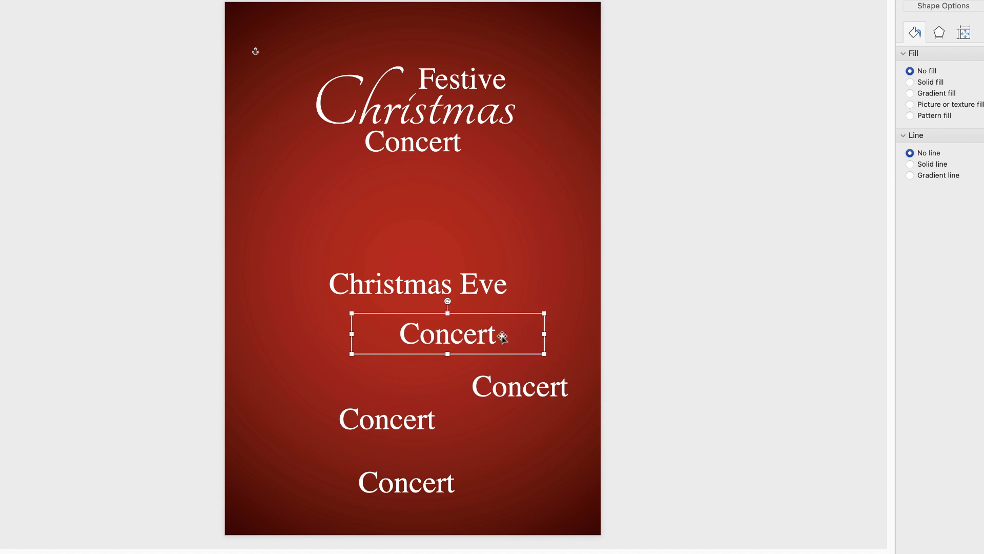
double_click(494, 339)
click(494, 340)
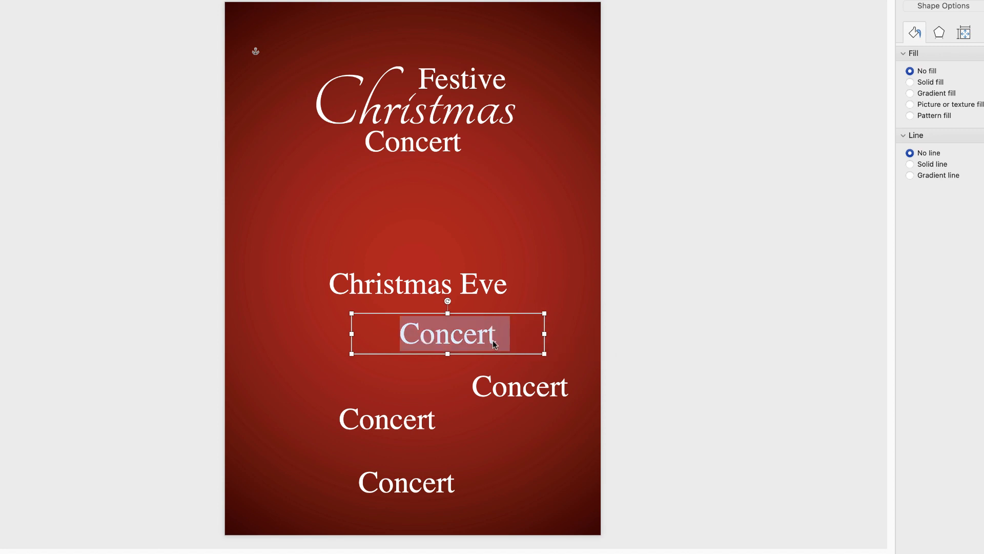
text(24th)
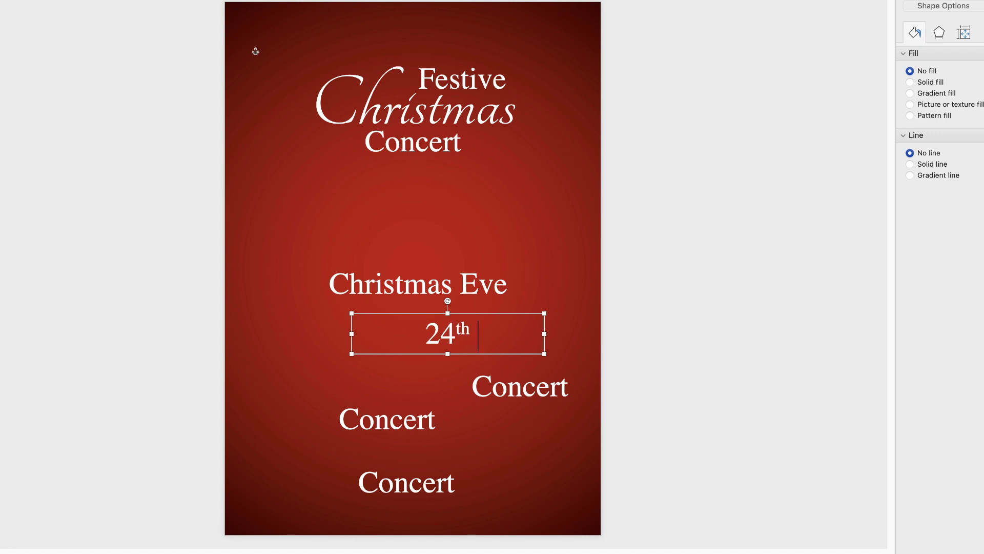
text( DECEMBER FROM 7PM)
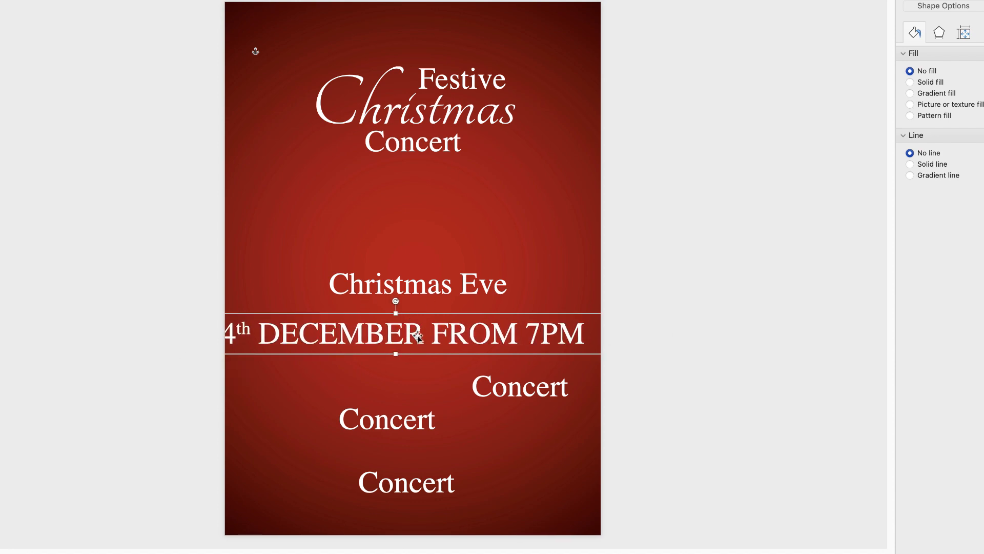
Step: Reduce the whole "24th DECEMBER FROM 7PM" line to a font size of 20
double_click(418, 336)
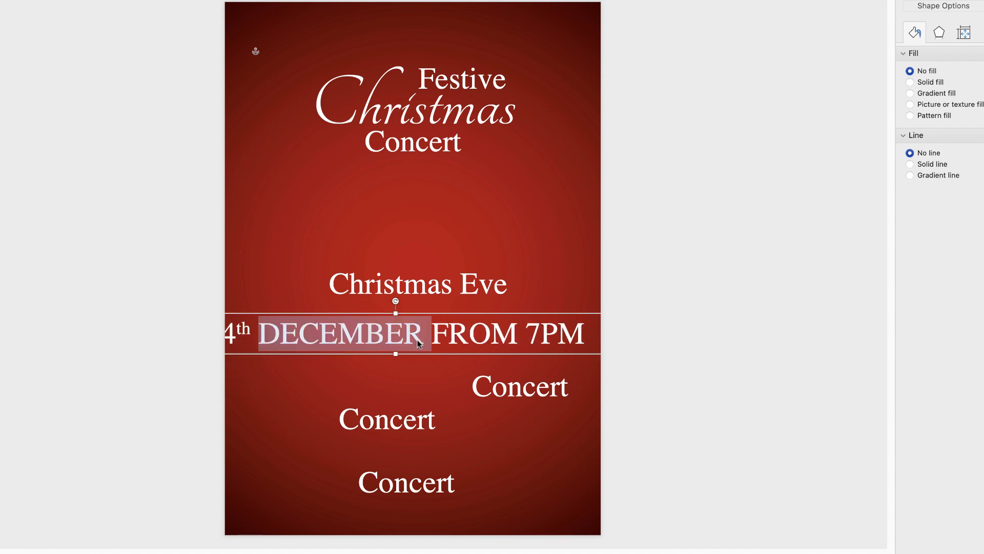
triple_click(419, 339)
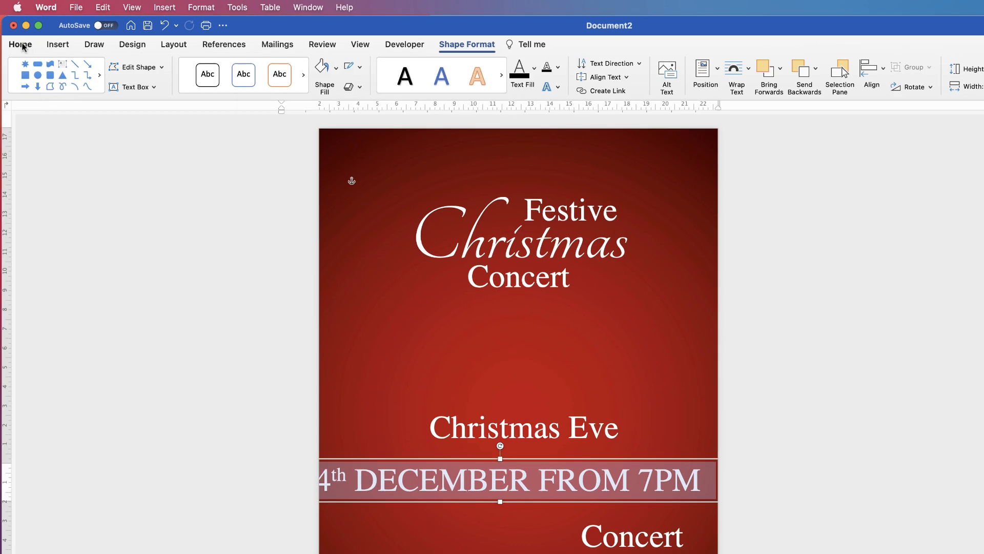
click(20, 44)
click(186, 67)
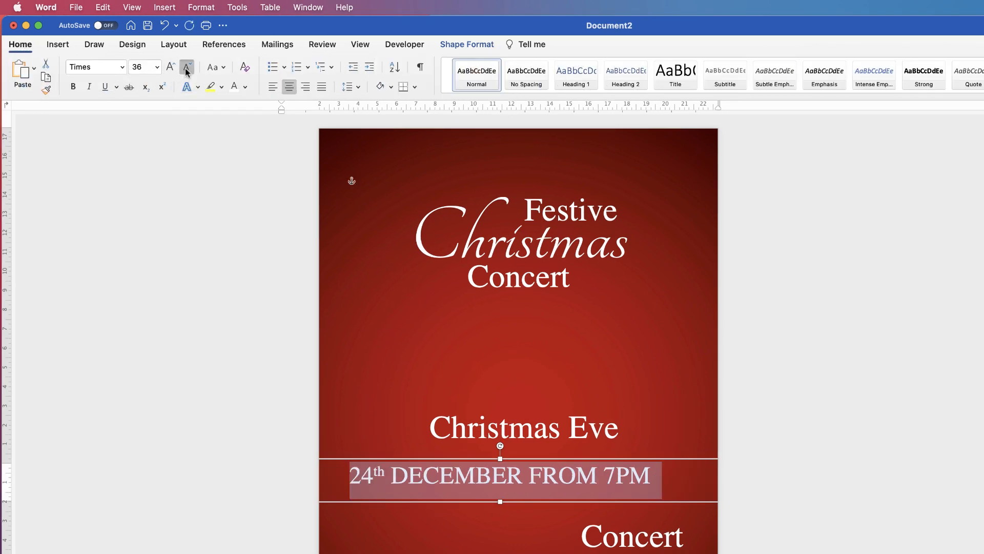
click(186, 67)
click(186, 67)
click(186, 67)
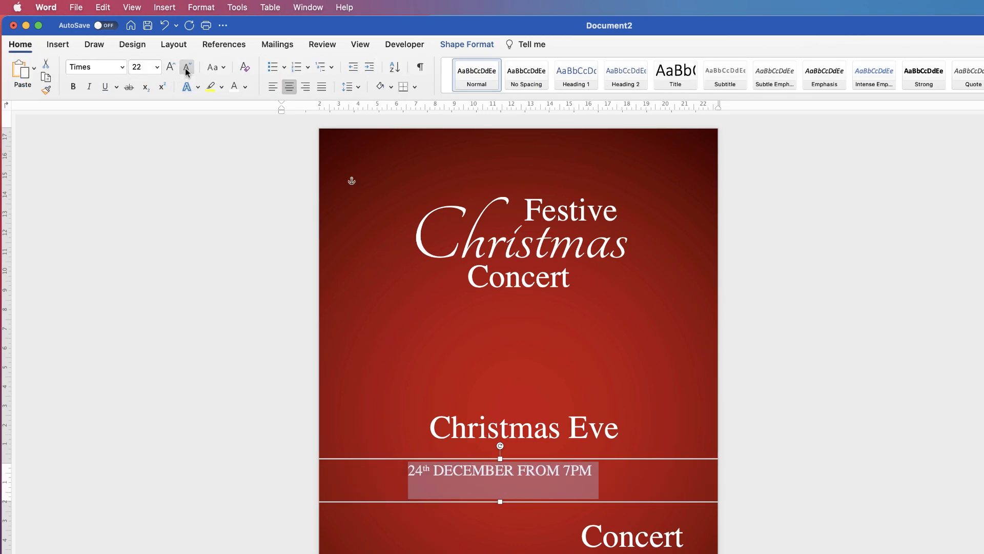
click(186, 67)
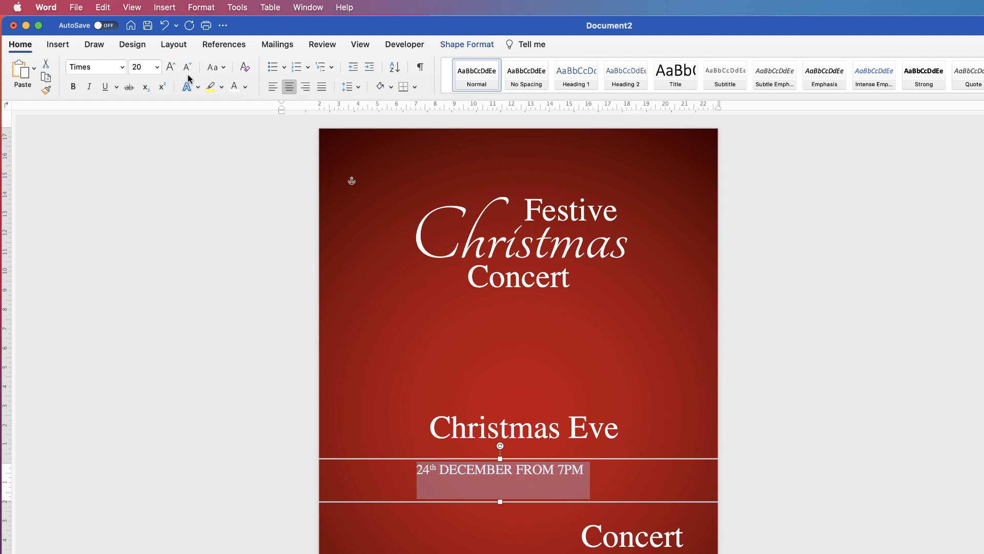
Step: Shrink the date line's text box to about 10.19 cm by 0.98 cm and position it just below "Christmas Eve"
drag(540, 457, 497, 466)
drag(677, 488, 523, 489)
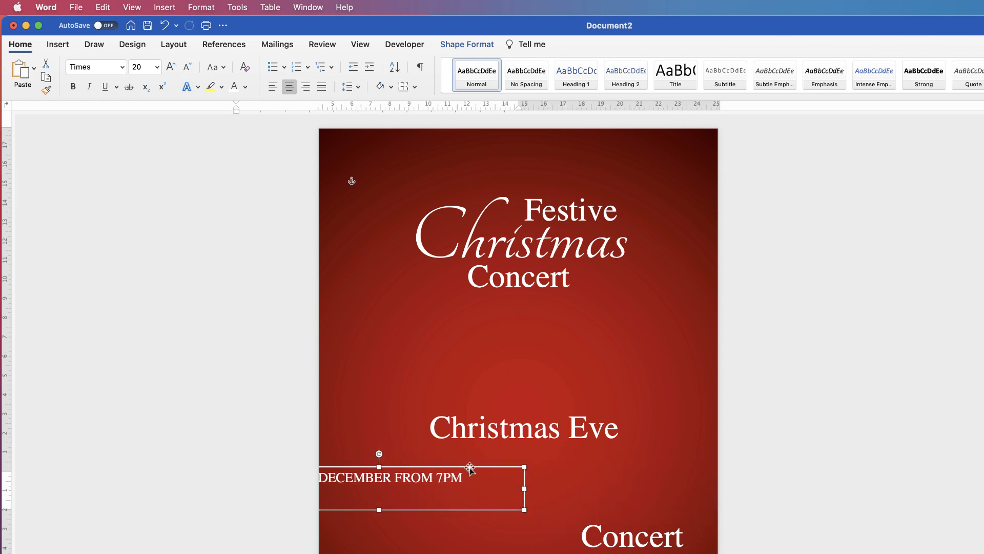
drag(468, 466, 614, 448)
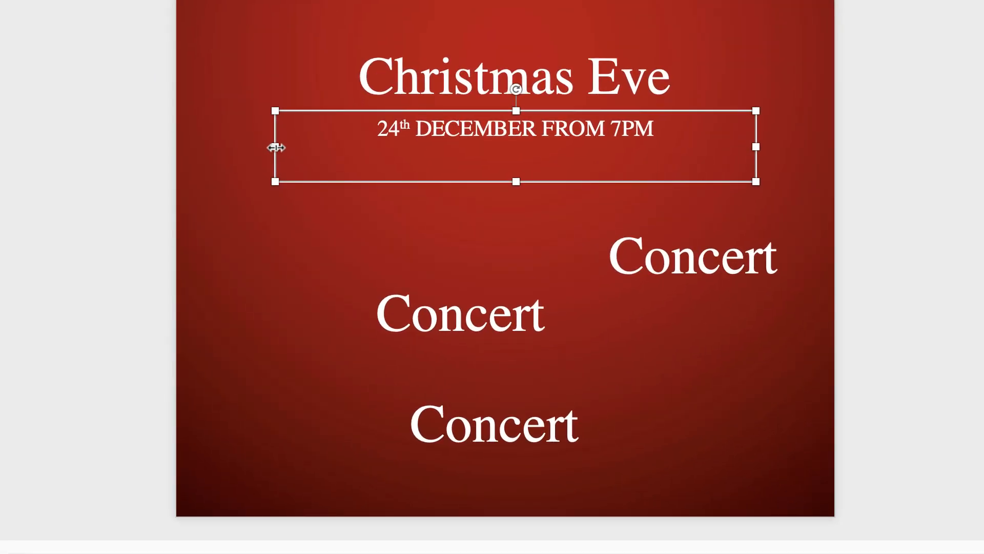
drag(379, 469, 403, 470)
drag(308, 147, 435, 147)
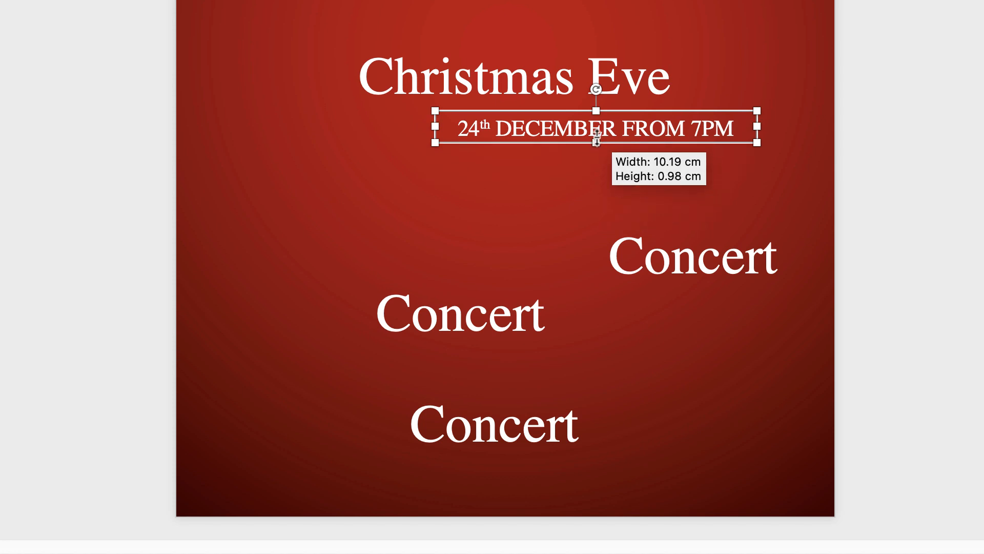
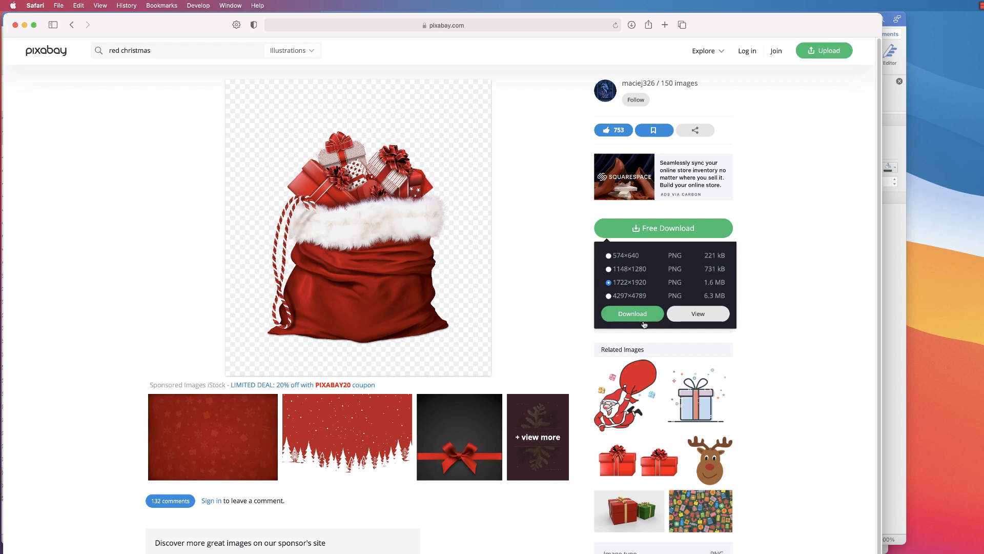
Step: Switch to the Word poster and insert the picture santa-claus-g1aaf14795_1920.png from the Downloads folder
click(891, 365)
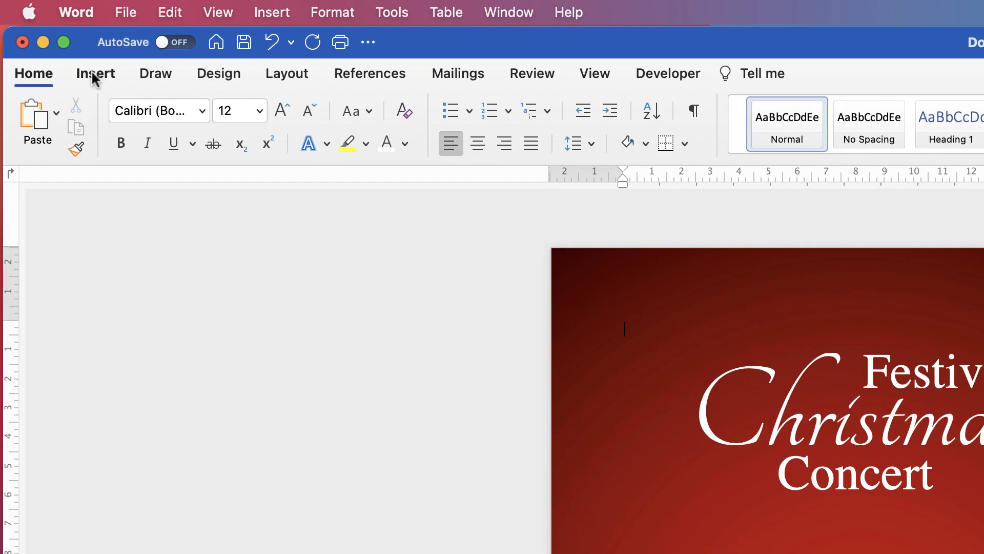
click(93, 76)
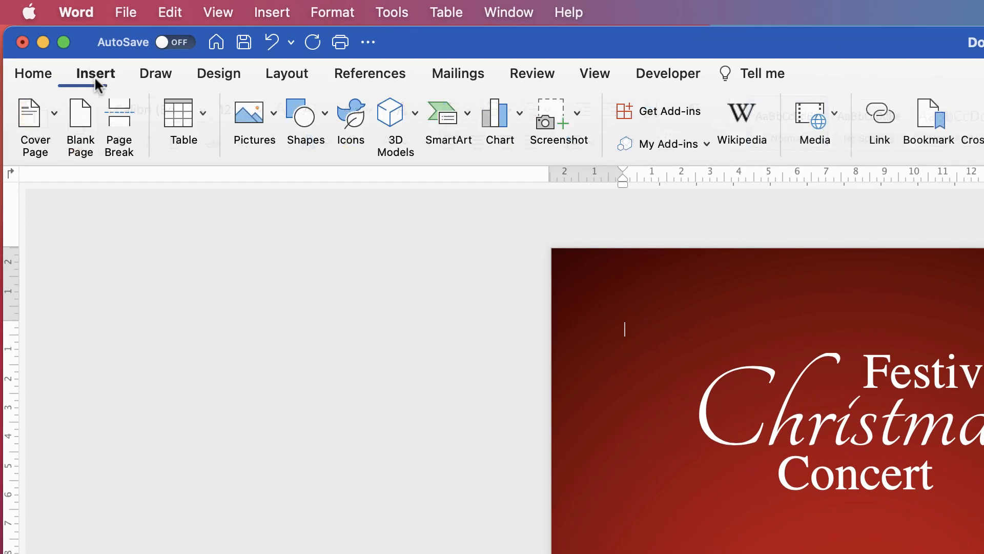
click(275, 114)
click(288, 174)
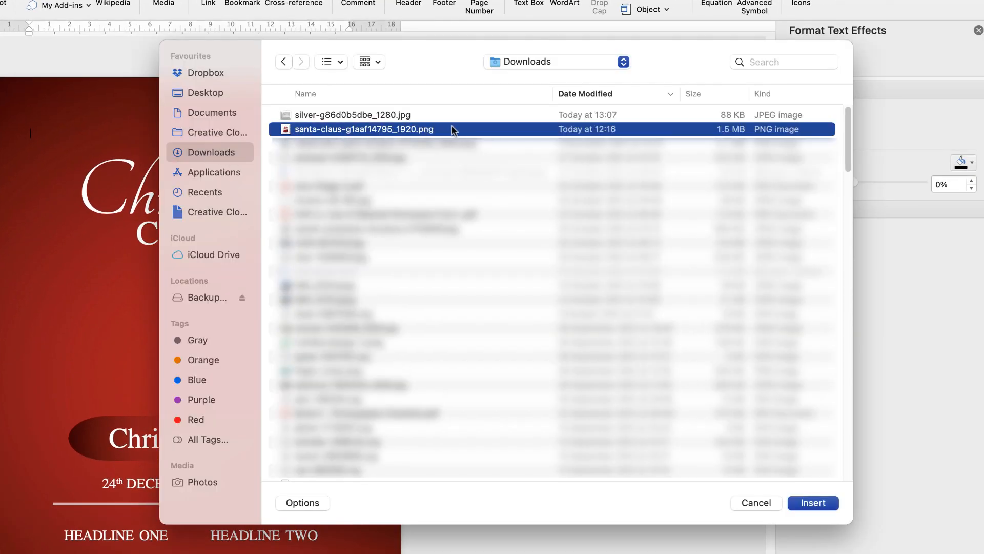
click(815, 502)
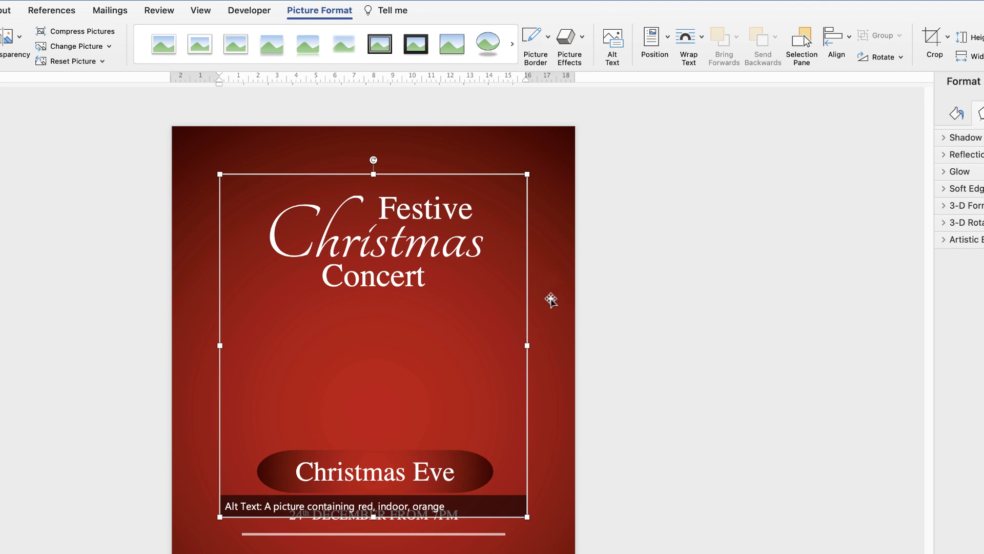
Step: Uncover the gift sack picture, set its wrapping to In Front of Text and put the red background back over the full page
drag(549, 299, 715, 295)
click(271, 232)
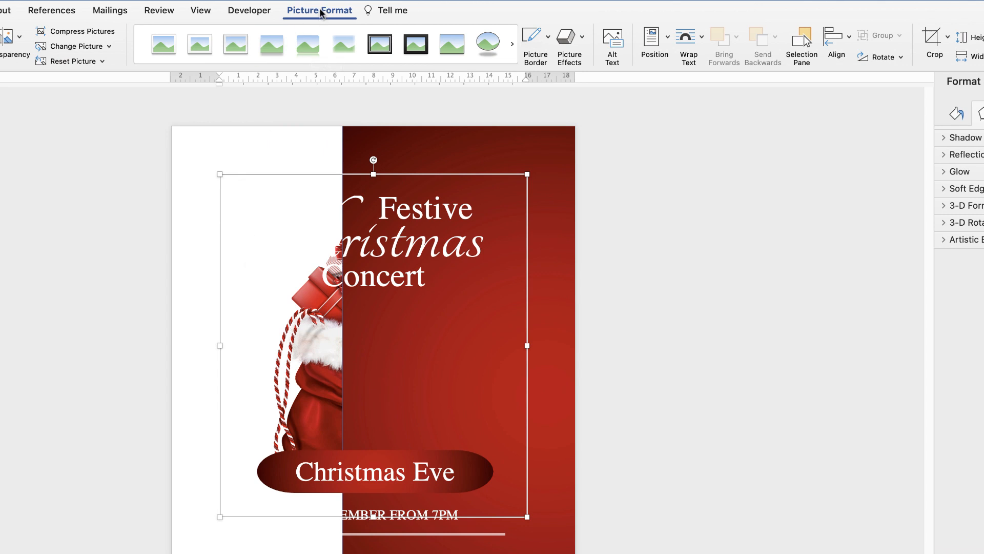
click(322, 11)
click(323, 11)
click(702, 41)
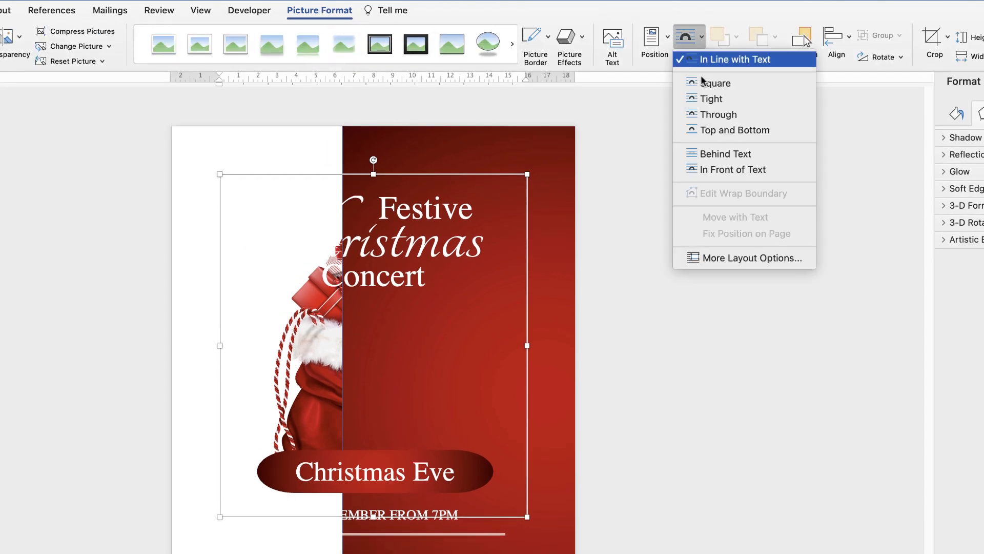
click(717, 173)
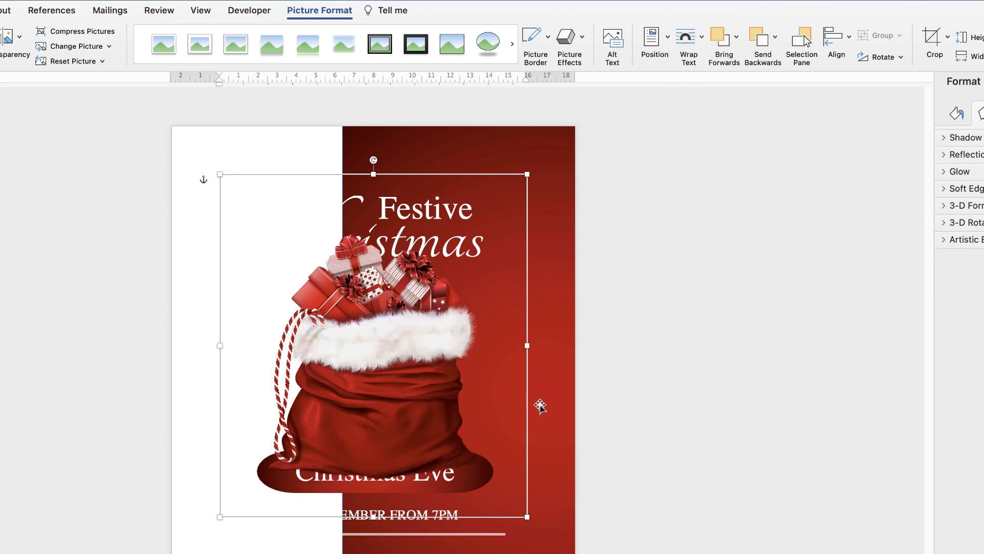
drag(551, 287, 380, 306)
click(370, 357)
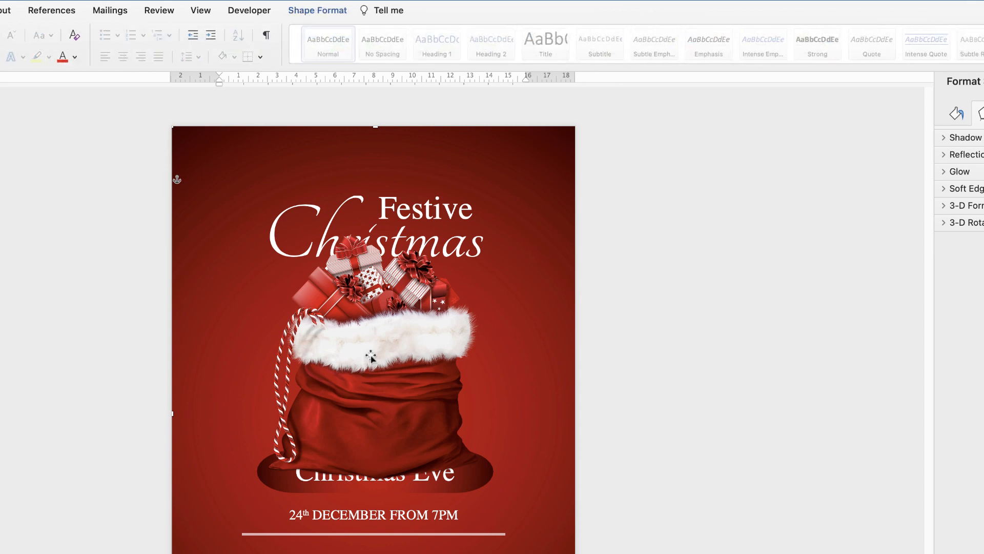
Step: Scale the gift sack picture down proportionally and place it between "Concert" and the "Christmas Eve" banner
click(368, 381)
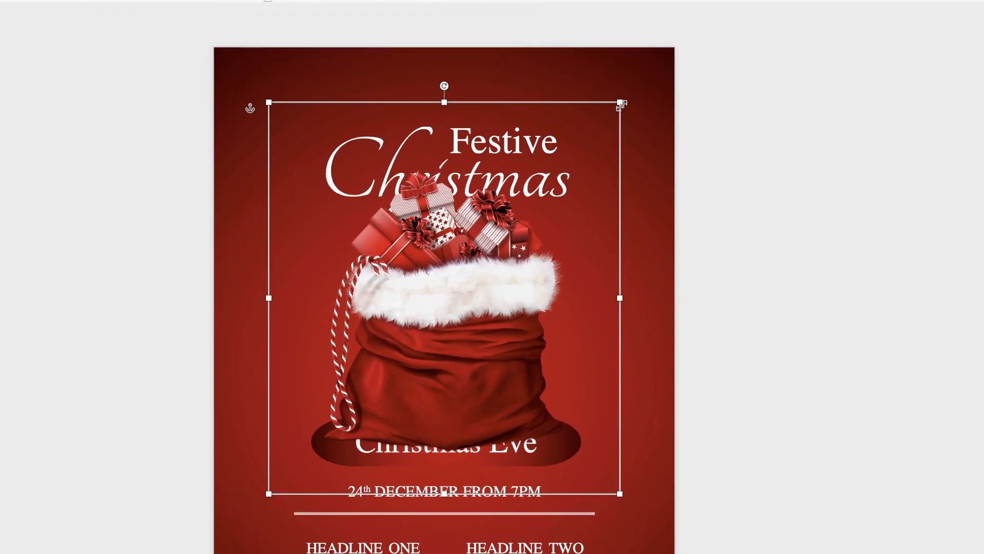
drag(665, 67, 517, 231)
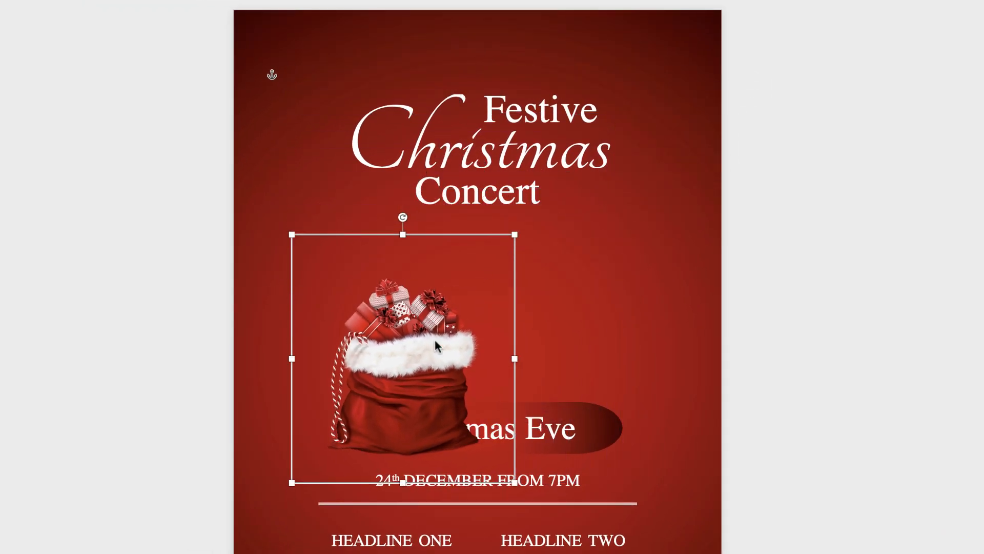
drag(431, 342, 484, 302)
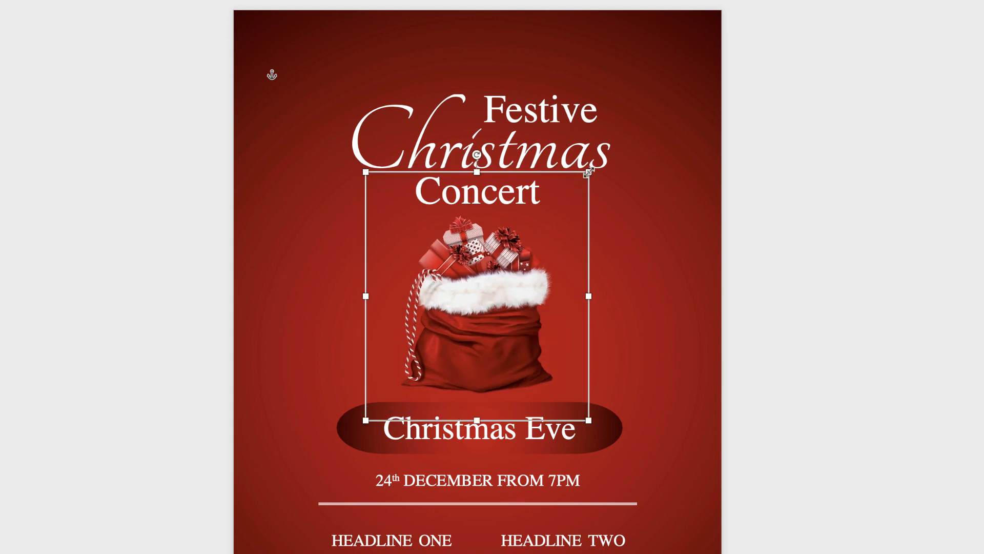
drag(589, 172, 575, 186)
drag(459, 306, 469, 299)
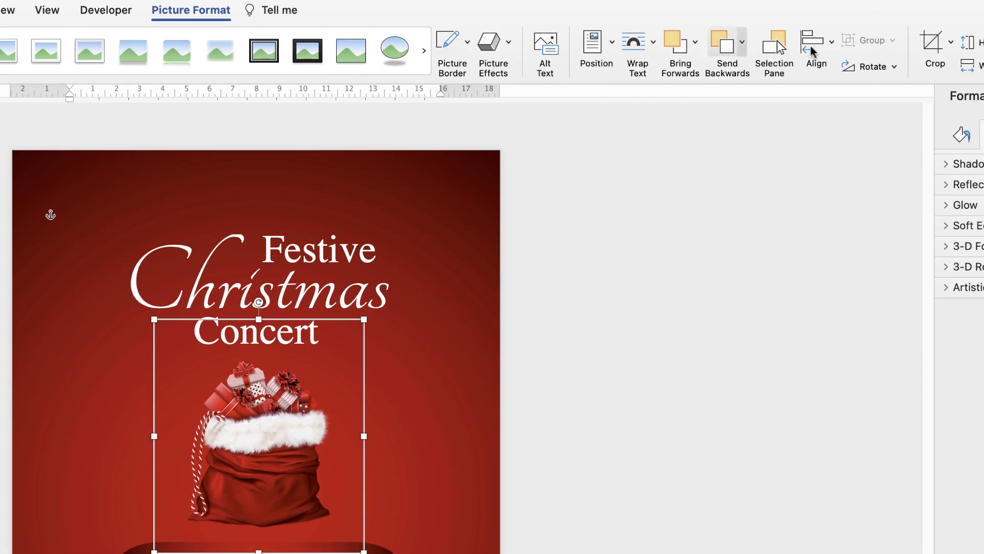
Step: Centre the gift sack picture horizontally relative to the margins and deselect it
click(830, 45)
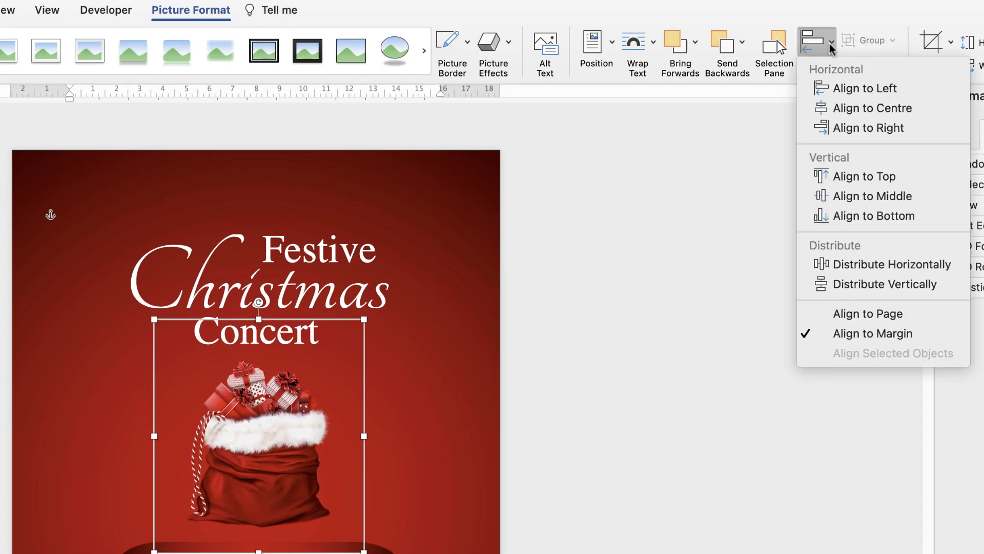
click(844, 107)
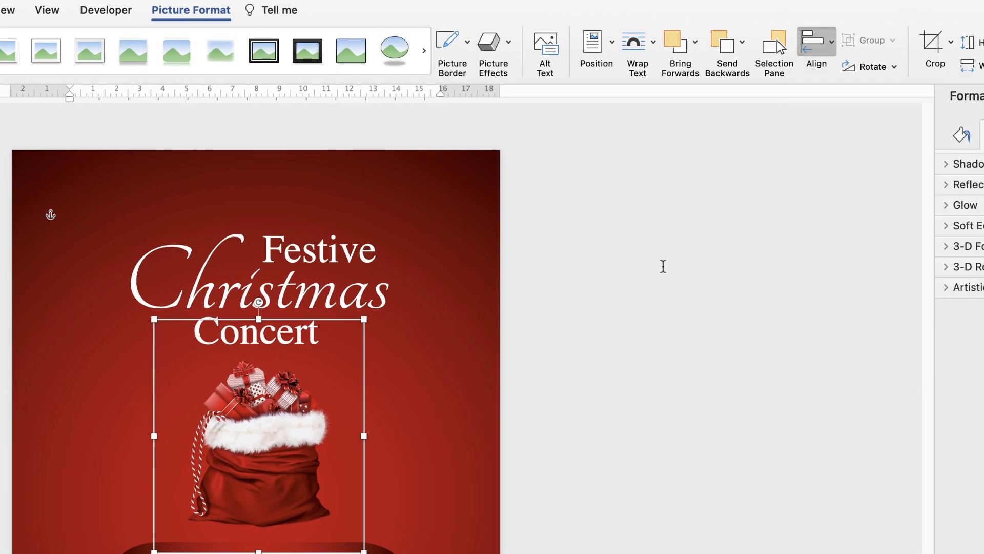
click(599, 447)
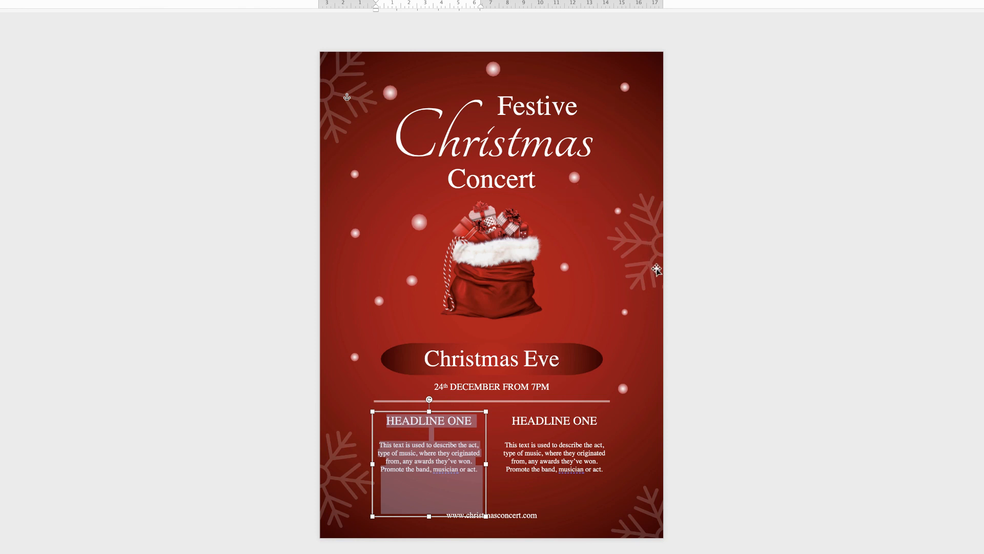
Step: Search the stock icons for "snow" and insert the outlined snowflake into the poster
click(654, 243)
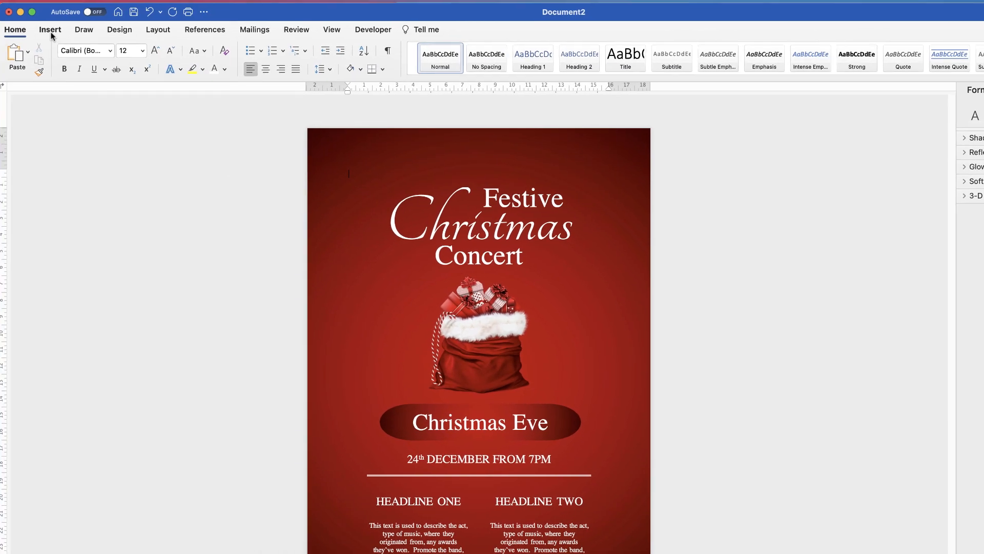
click(55, 34)
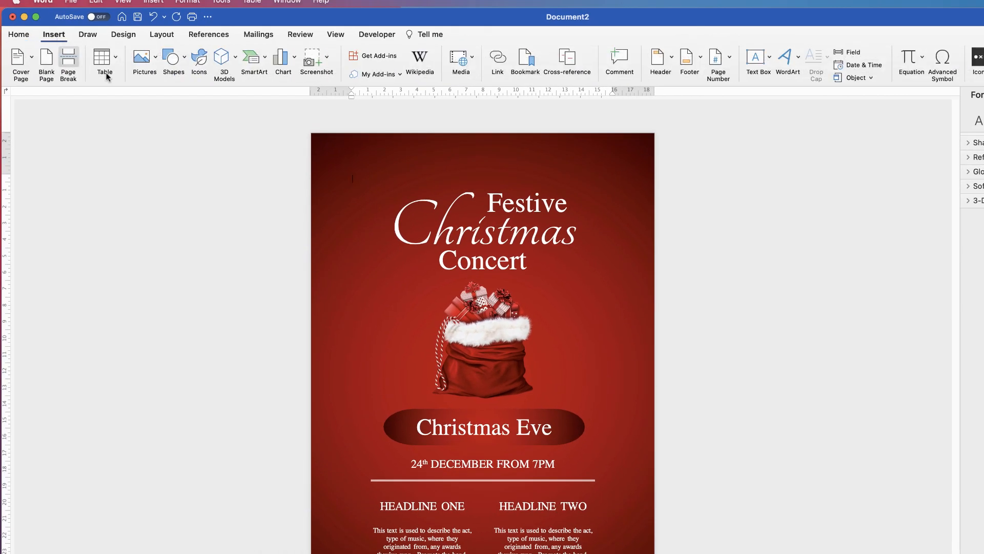
click(199, 59)
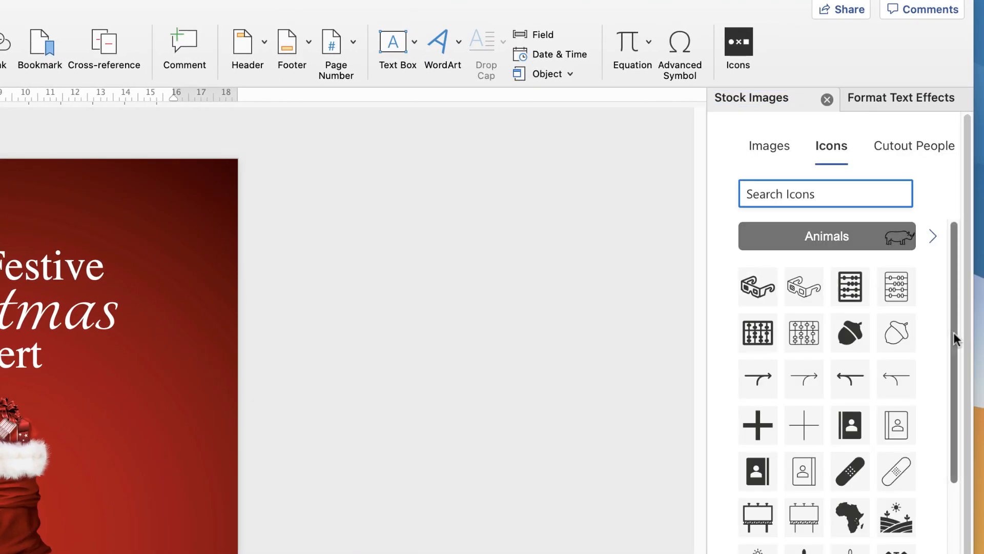
drag(954, 331, 960, 355)
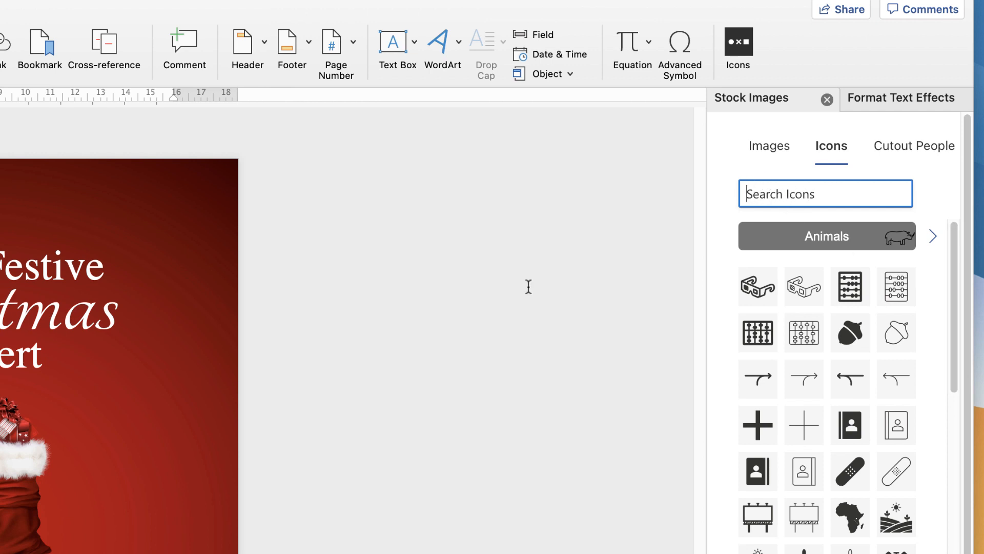
text(snow)
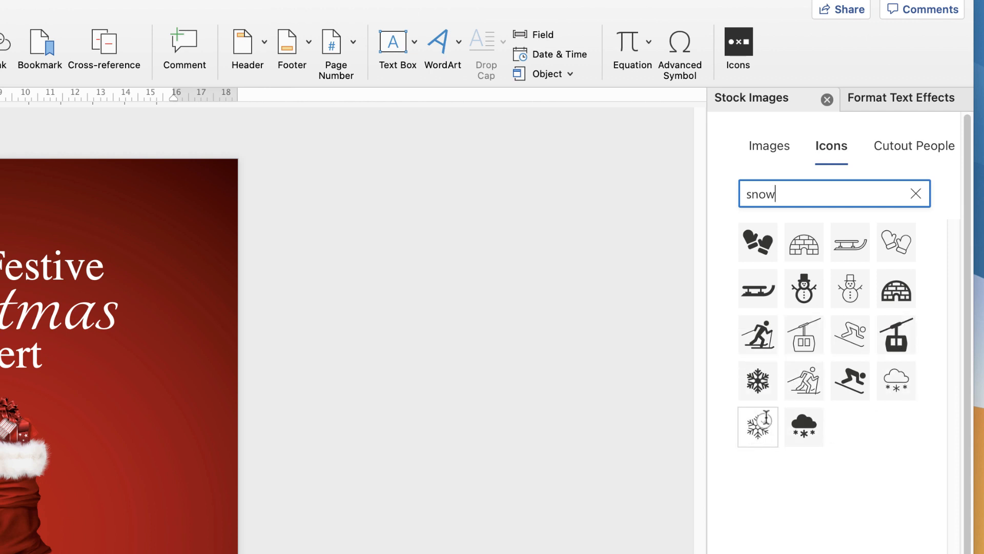
click(761, 428)
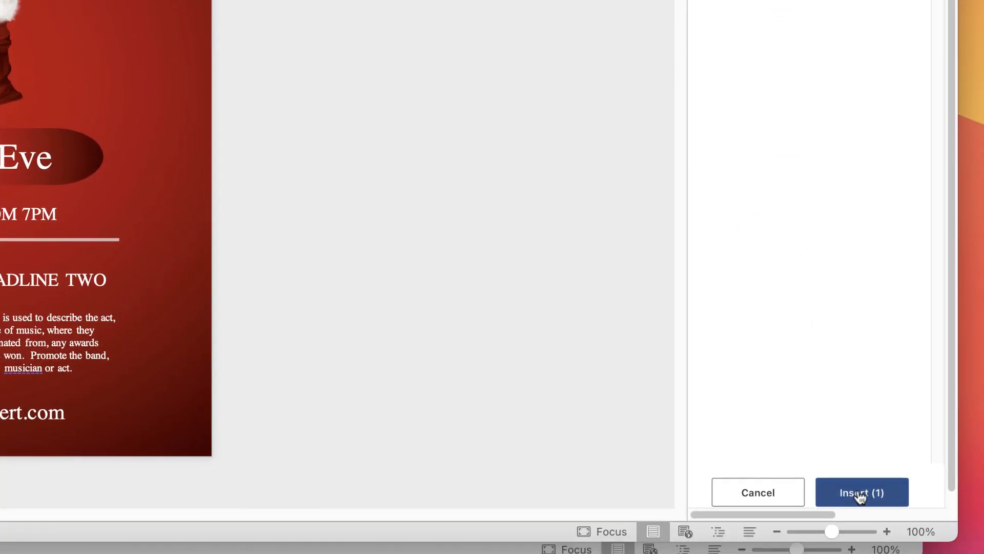
click(860, 493)
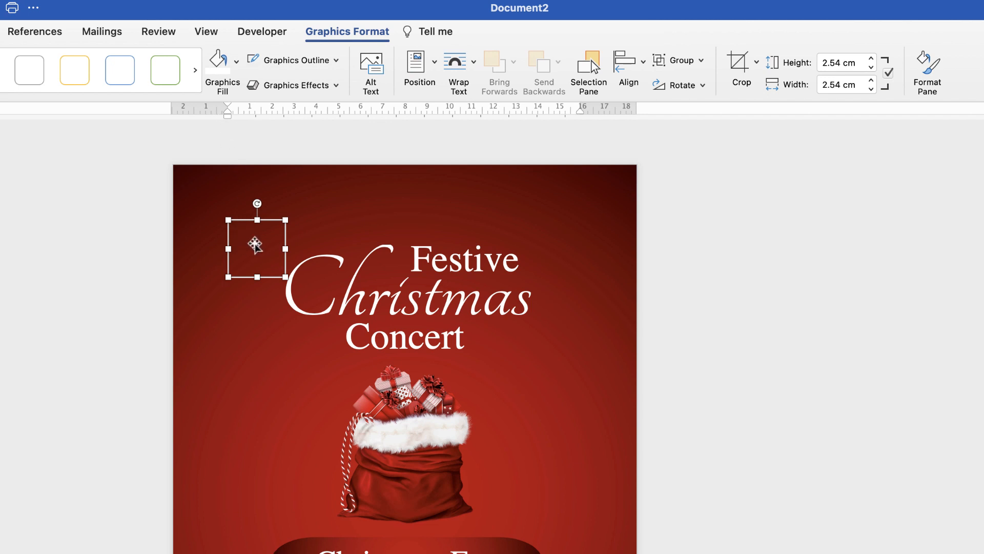
Step: Uncover the snowflake graphic, set its text wrapping to In Front of Text and put the red background back over the full page
click(251, 248)
right_click(251, 249)
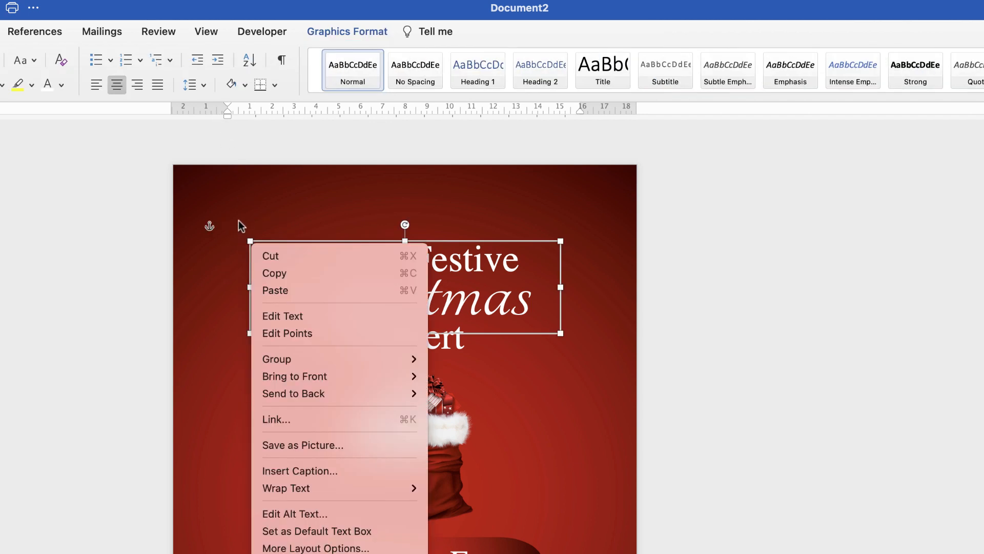
click(237, 222)
click(309, 207)
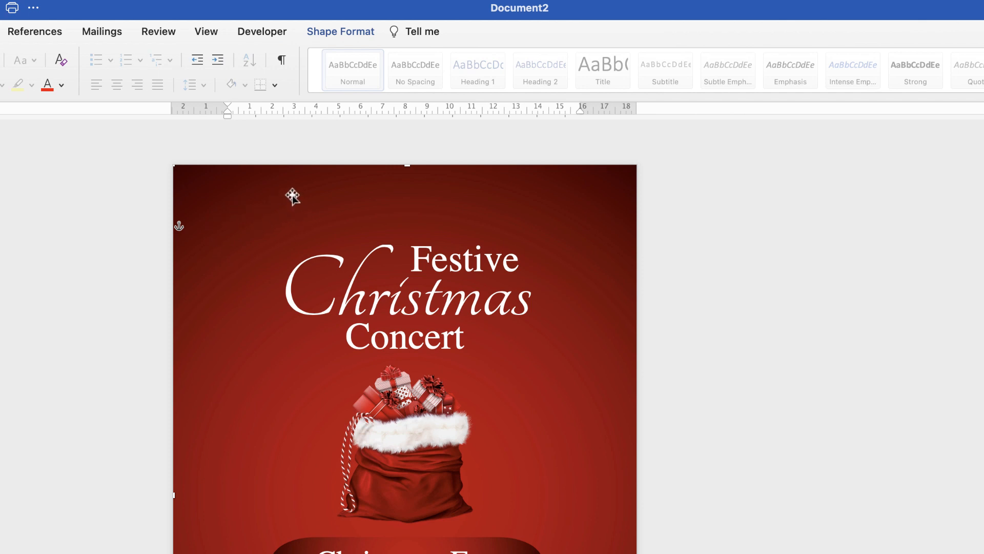
drag(293, 196, 405, 210)
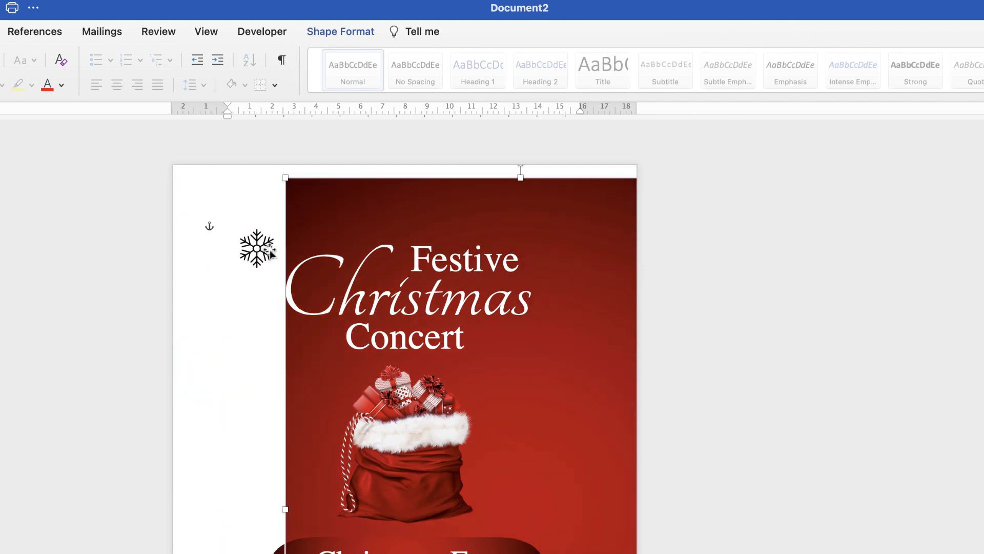
click(263, 250)
click(239, 246)
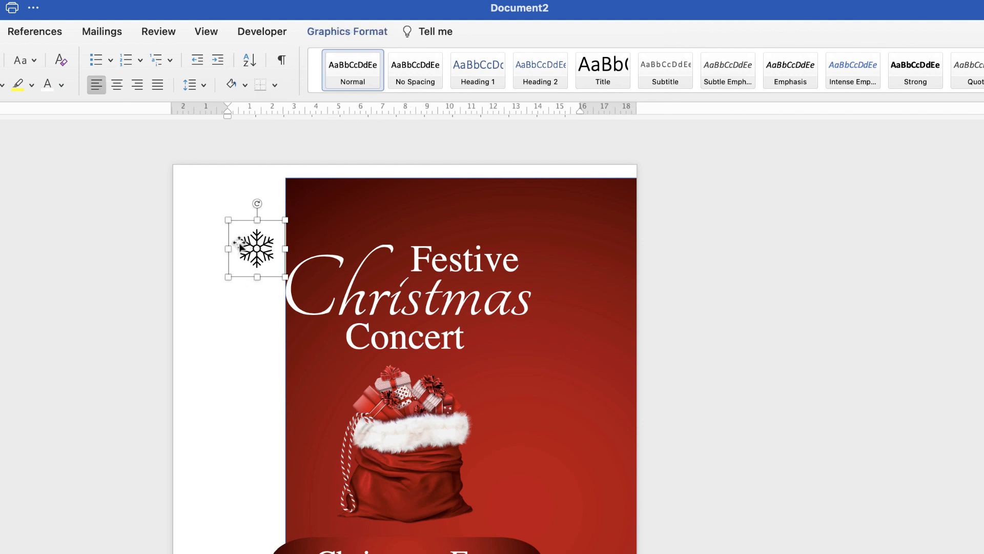
right_click(250, 245)
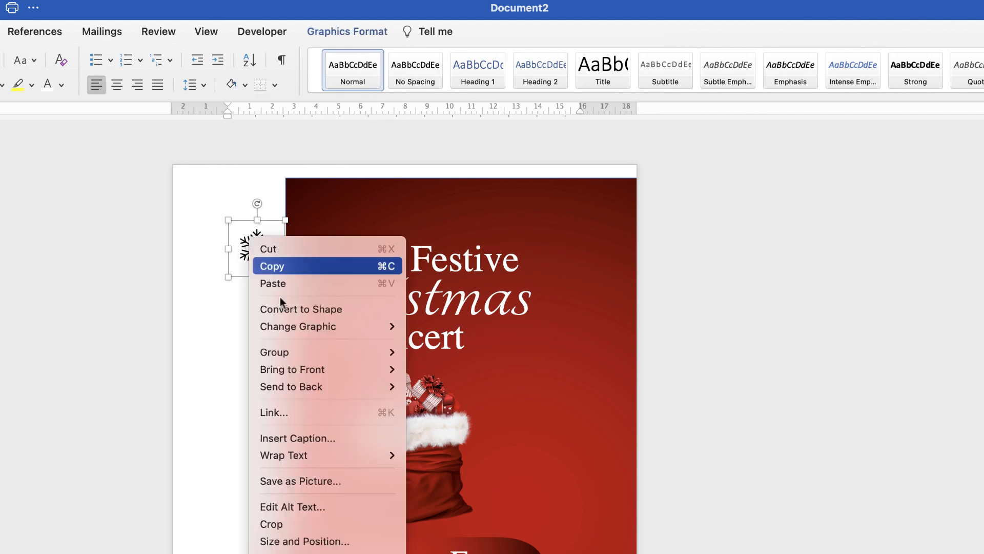
mouse_move(318, 454)
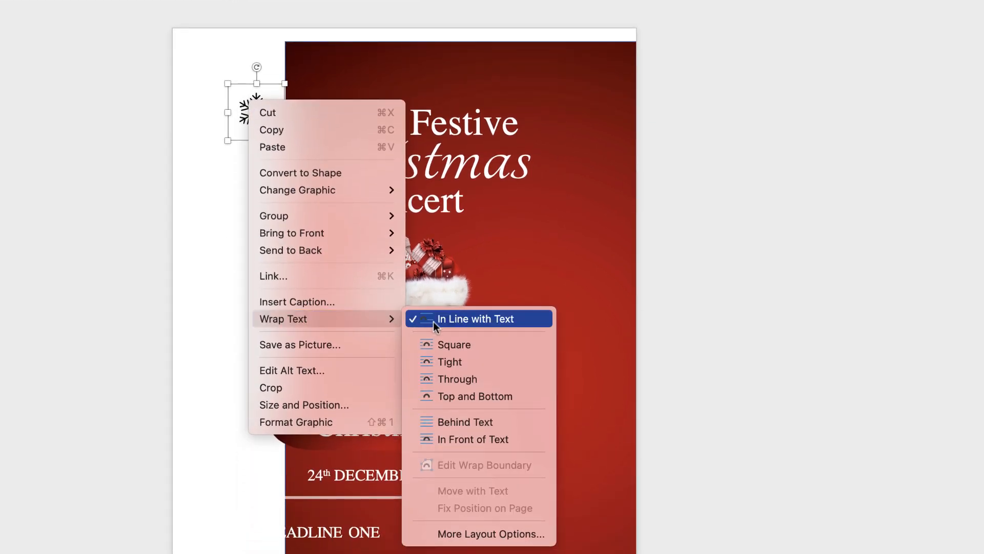
click(429, 443)
drag(329, 63, 216, 42)
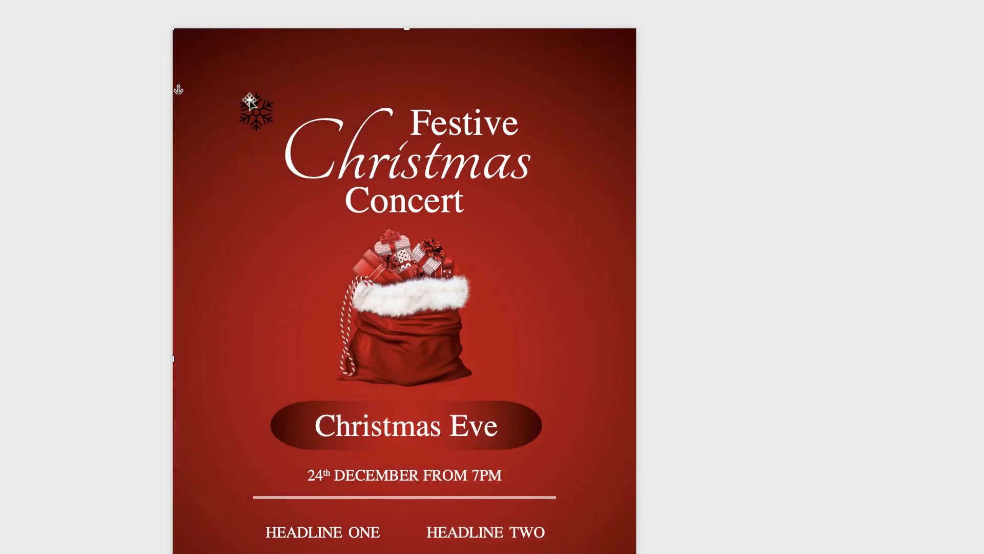
Step: Convert the snowflake graphic to an editable shape
click(261, 104)
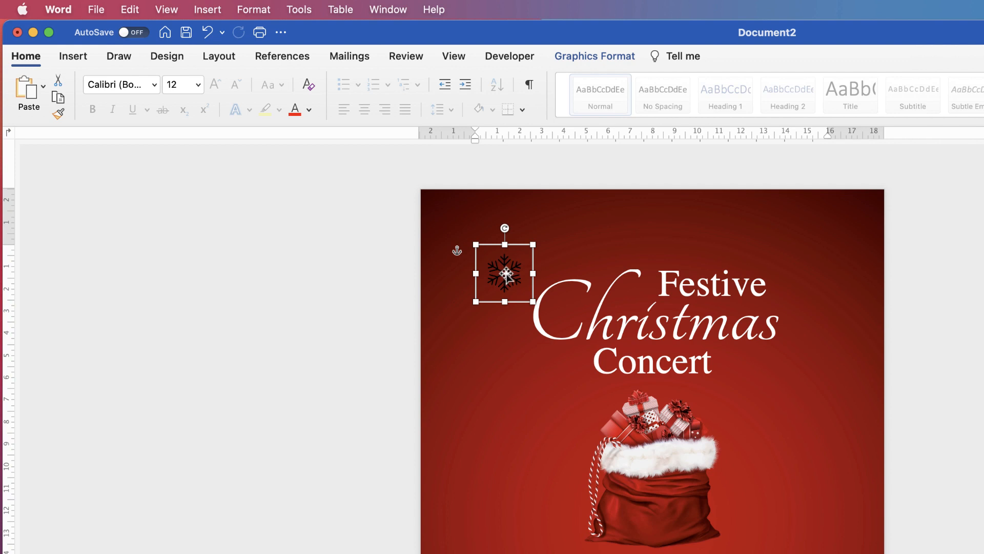
click(609, 59)
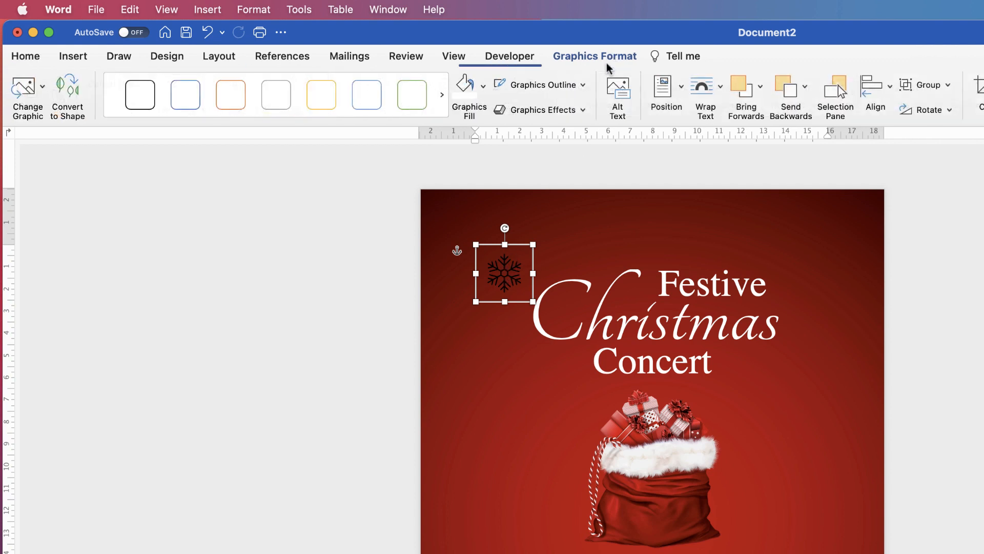
click(66, 88)
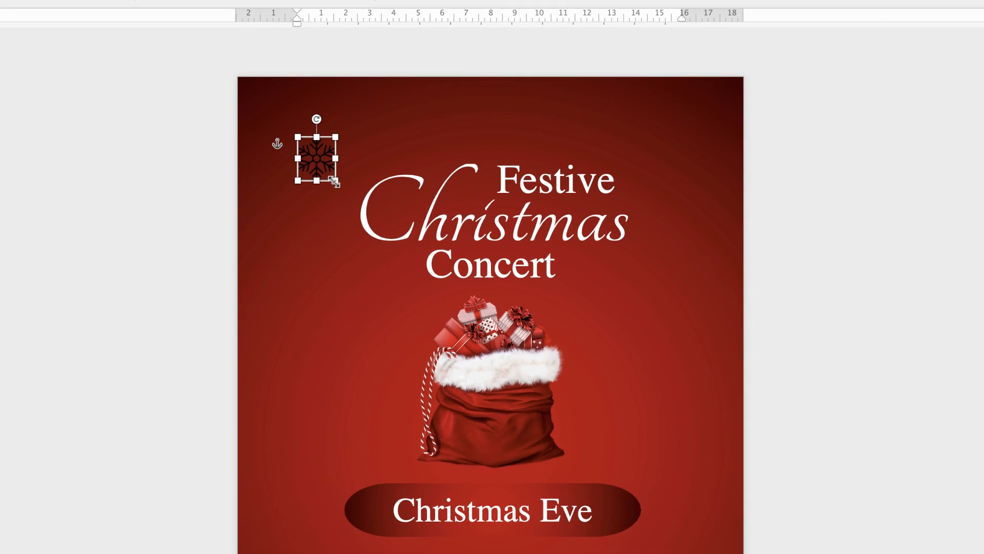
Step: Enlarge the snowflake to about 9 cm high by 7.8 cm wide and place it over the poster's top-left corner
drag(334, 181, 489, 285)
drag(391, 287, 292, 228)
drag(414, 301, 462, 322)
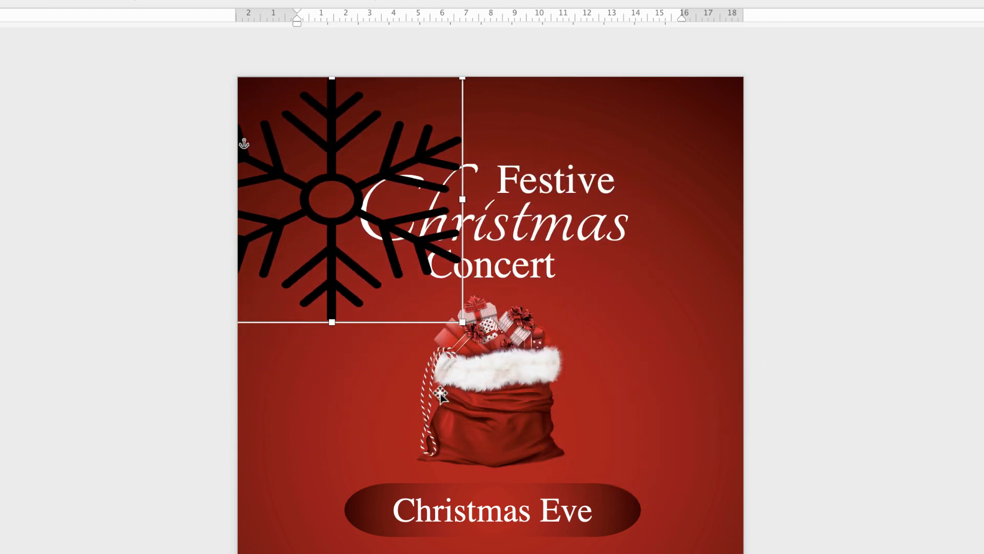
key(ctrl+z)
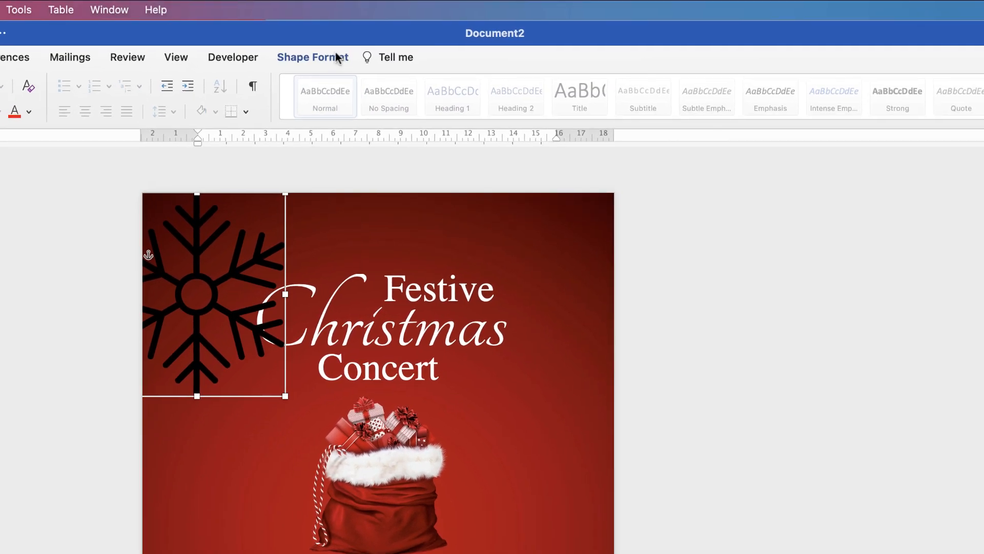
Step: Change the snowflake's solid fill to white and raise its transparency until it looks faint against the red background
click(337, 57)
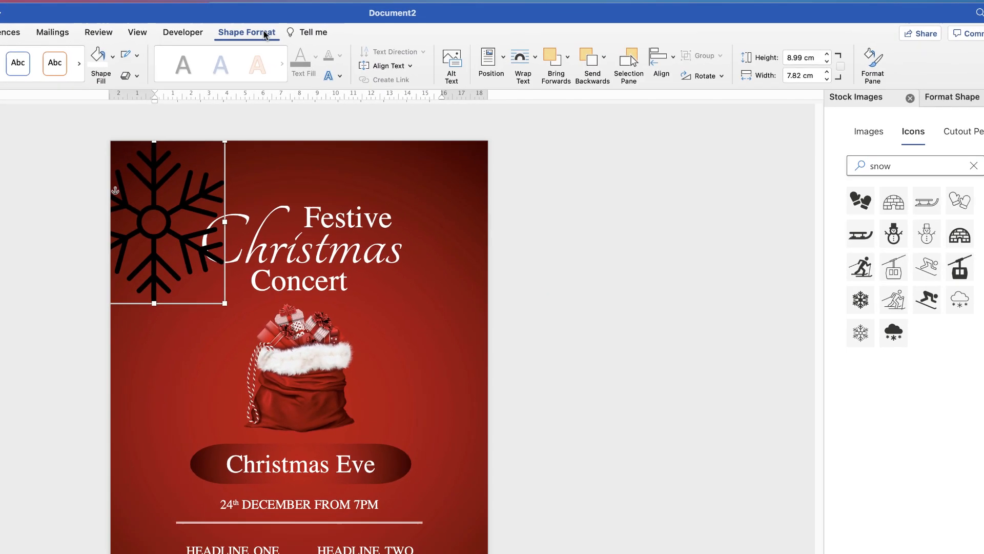
click(944, 102)
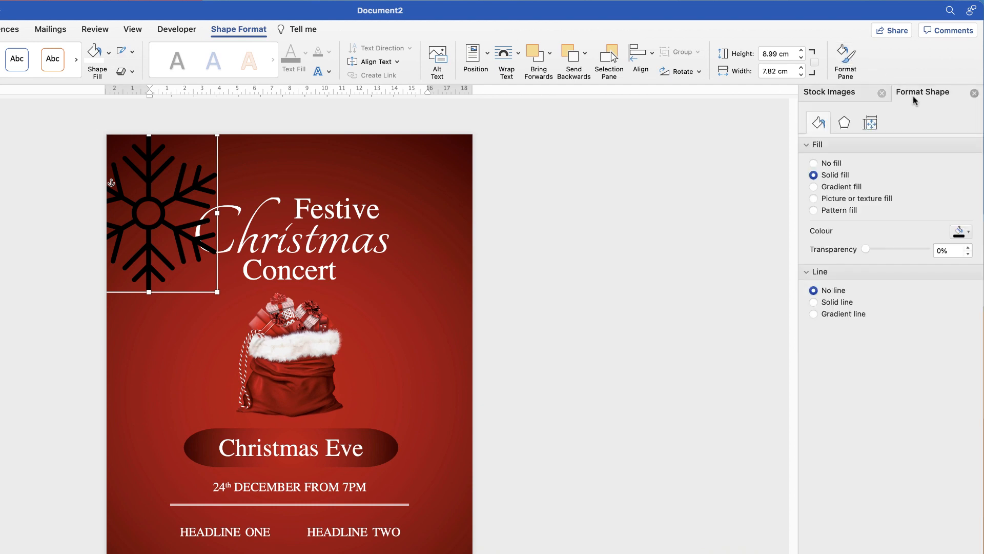
click(930, 97)
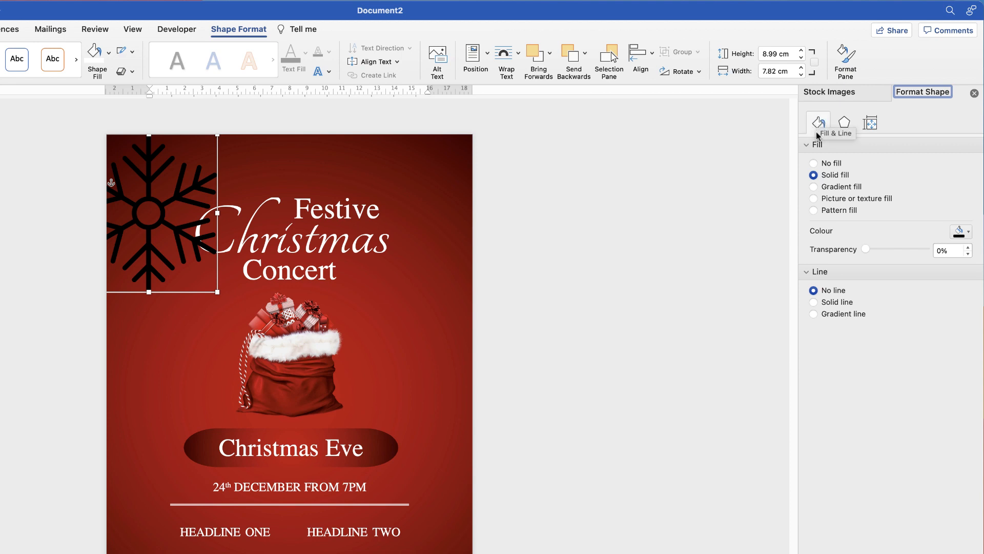
click(970, 235)
click(961, 266)
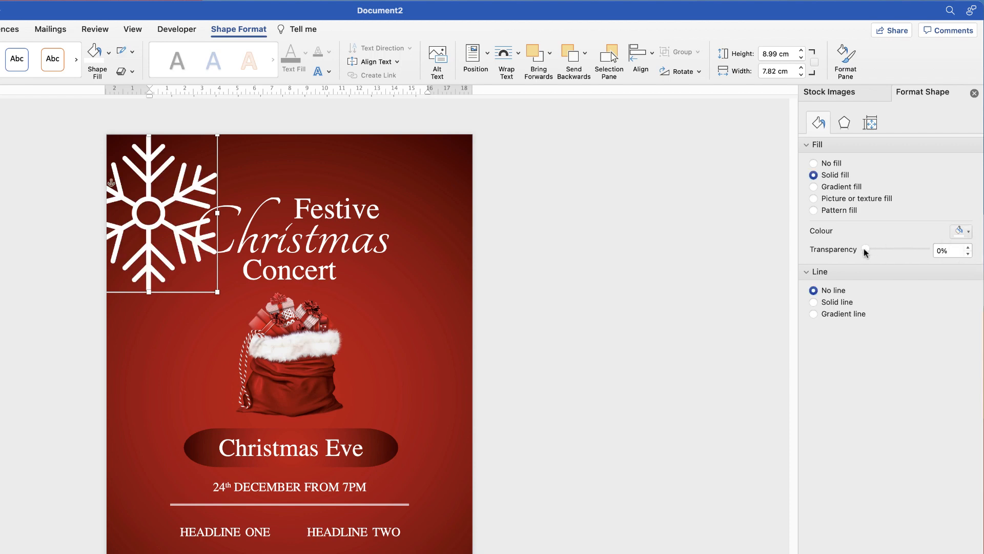
drag(870, 249, 918, 255)
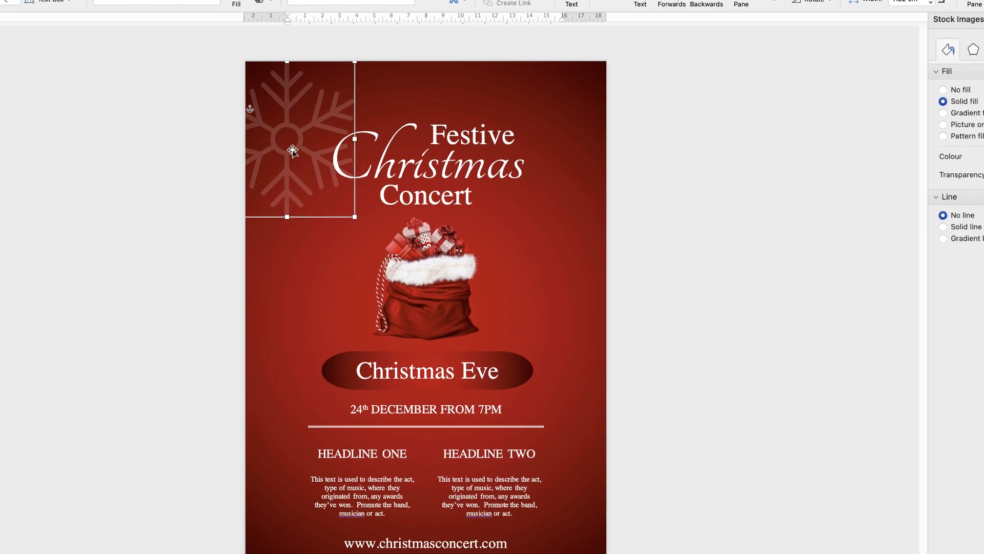
Step: Rotate the snowflake slightly anticlockwise and position it partly off the poster's top-left corner
drag(149, 209, 181, 236)
drag(383, 127, 383, 127)
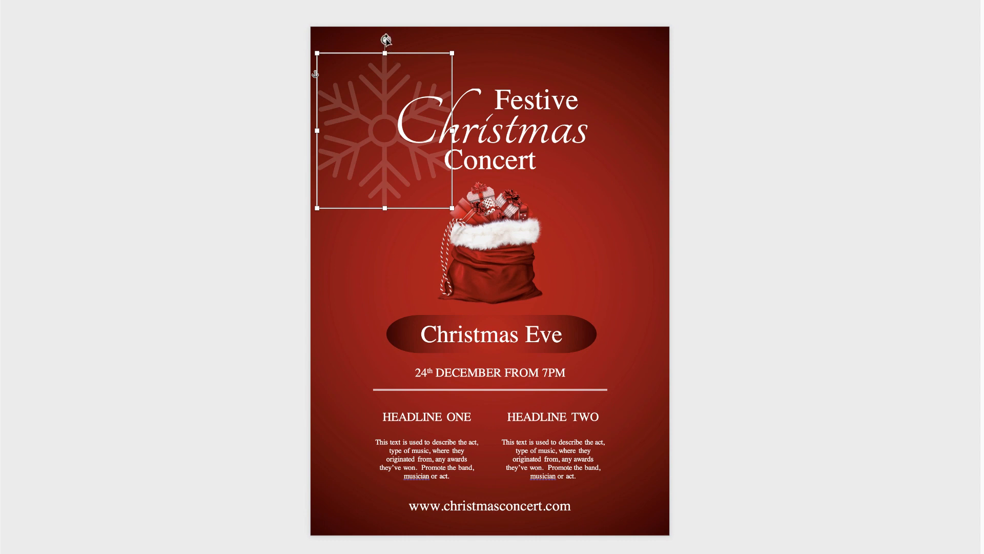
drag(384, 41, 356, 45)
drag(380, 143, 331, 56)
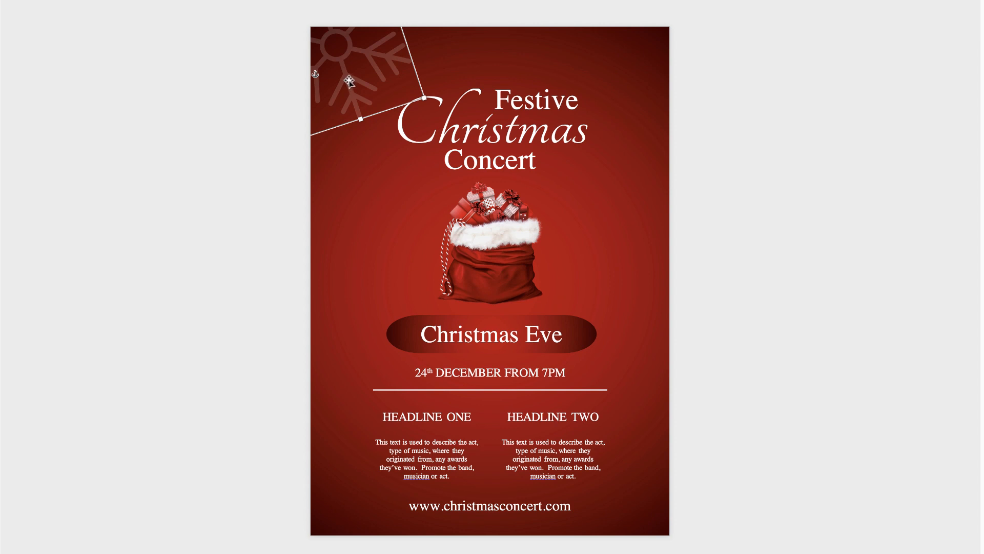
Step: Duplicate the snowflake onto the poster's right edge beside the gift sack and again into the bottom-left corner, then deselect it
drag(430, 152, 665, 278)
click(578, 278)
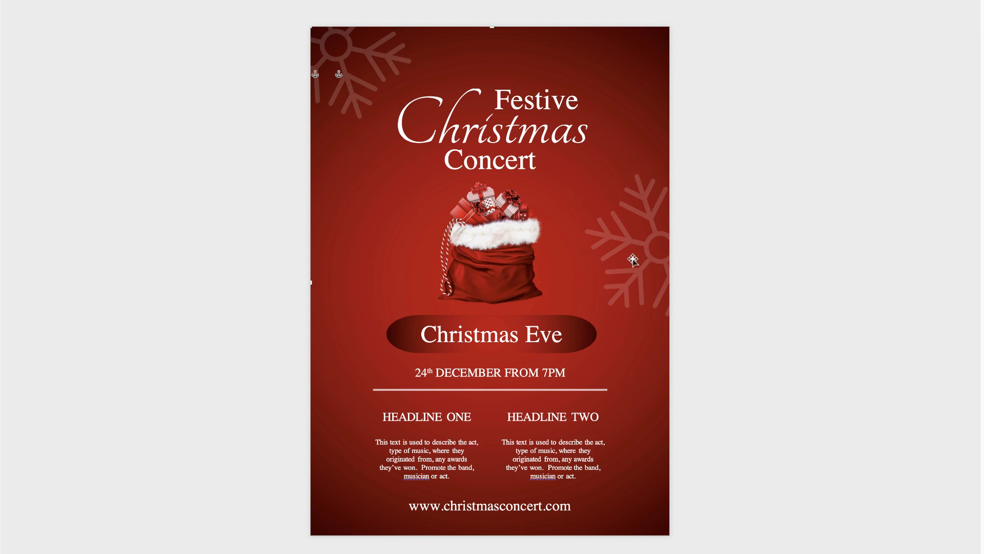
click(646, 242)
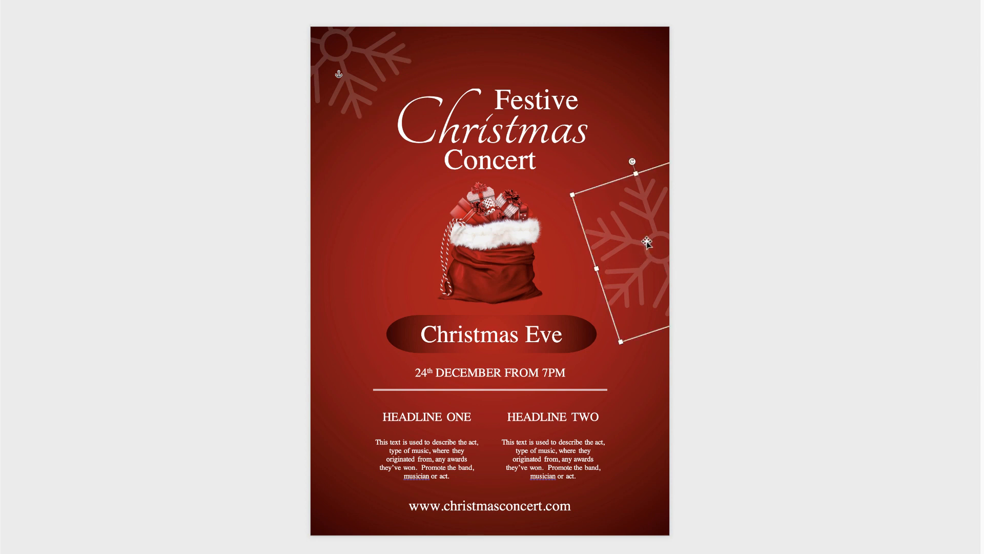
drag(648, 245, 713, 523)
click(632, 99)
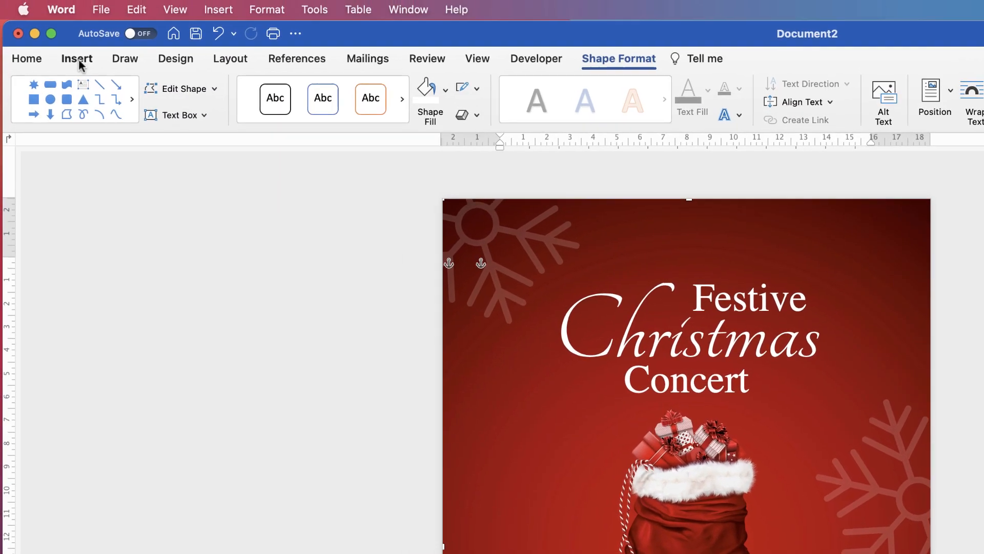
Step: Draw a circle with the Oval shape in the space between the poster's left edge and the gift sack
click(87, 62)
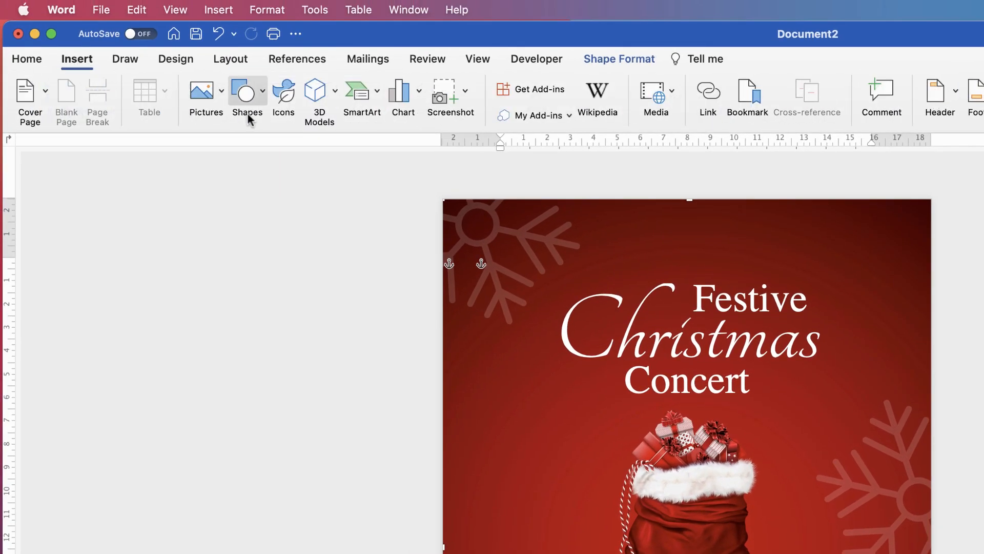
click(263, 94)
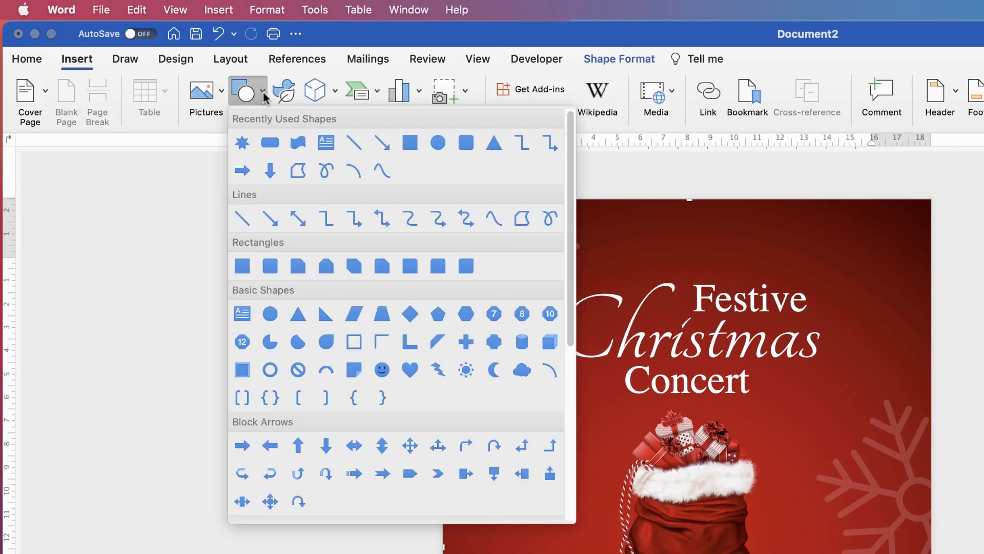
click(270, 313)
drag(489, 417, 534, 465)
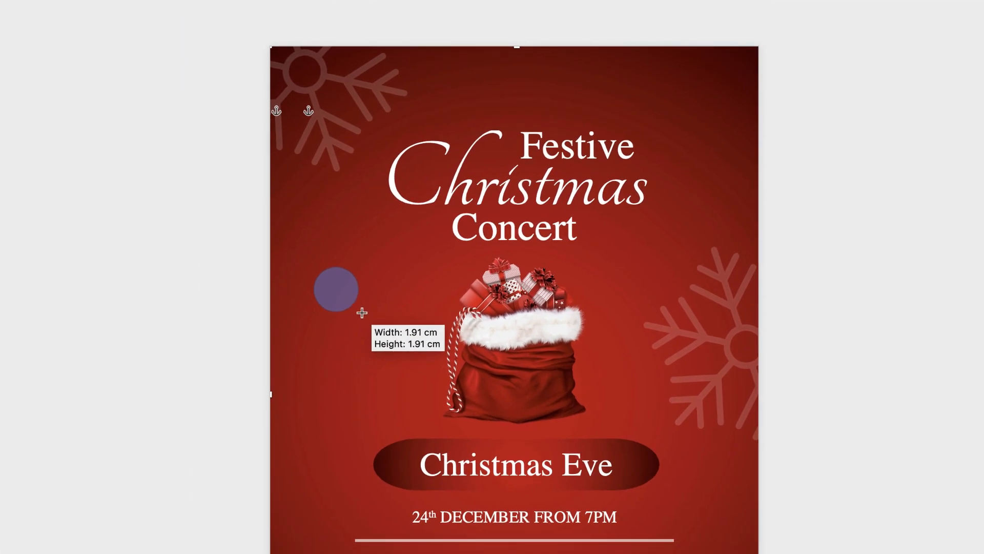
mouse_move(362, 312)
mouse_down()
mouse_move(376, 327)
mouse_move(365, 315)
mouse_move(376, 323)
mouse_move(373, 311)
mouse_move(399, 350)
mouse_move(363, 395)
mouse_move(424, 422)
mouse_move(422, 396)
mouse_move(358, 347)
mouse_move(334, 312)
mouse_move(381, 341)
mouse_move(404, 374)
mouse_move(426, 379)
mouse_up()
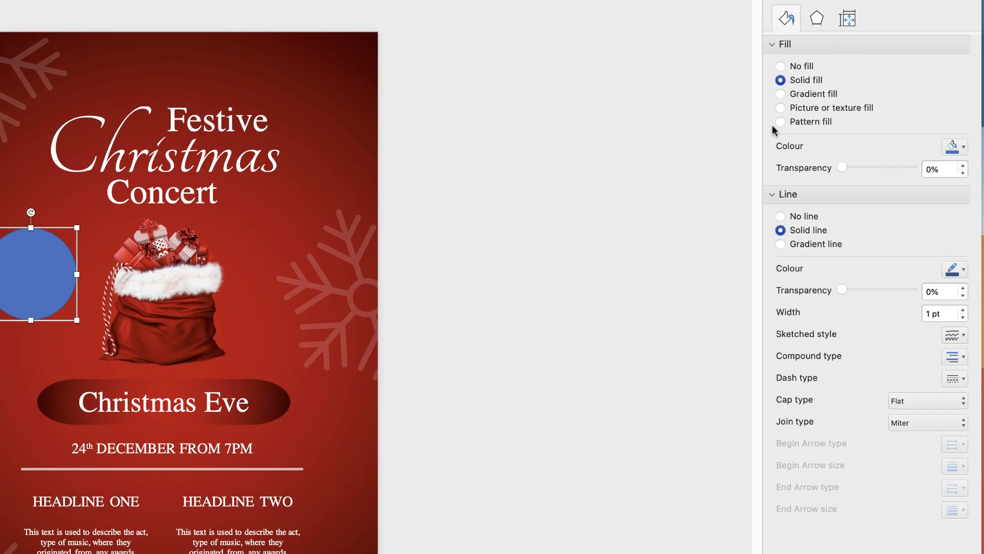
Step: Give the circle a radial gradient fill with a white stop at 0% and a red stop at 100%
click(770, 45)
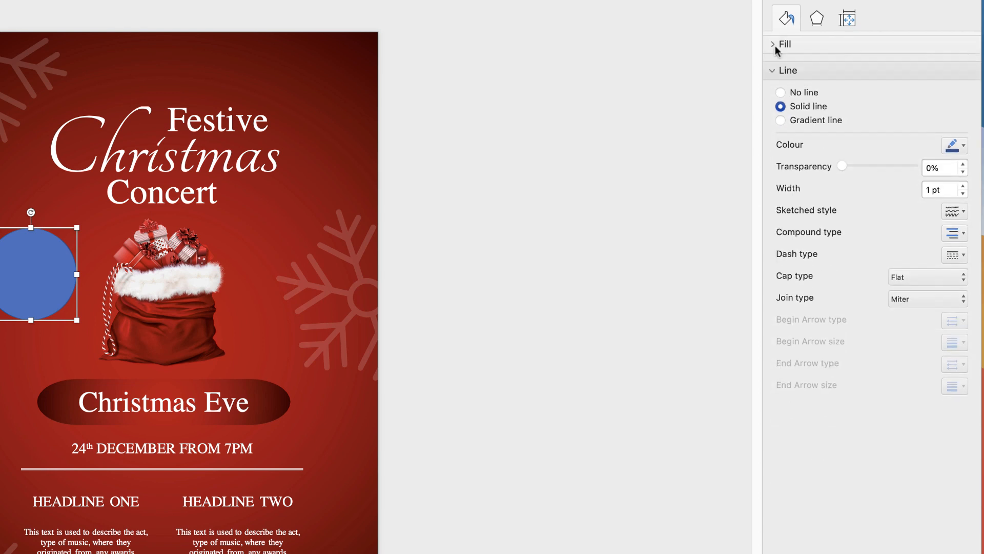
click(774, 62)
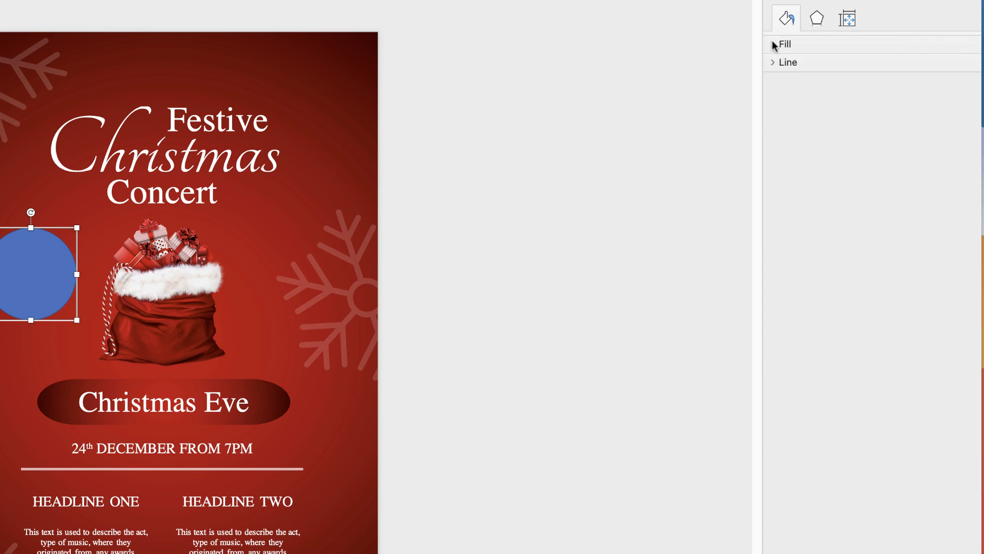
click(773, 45)
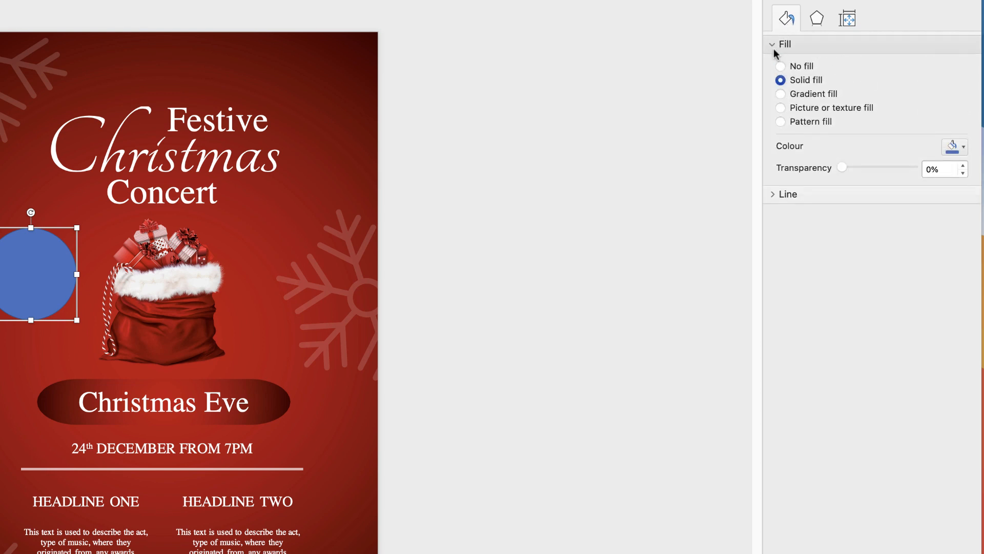
click(781, 95)
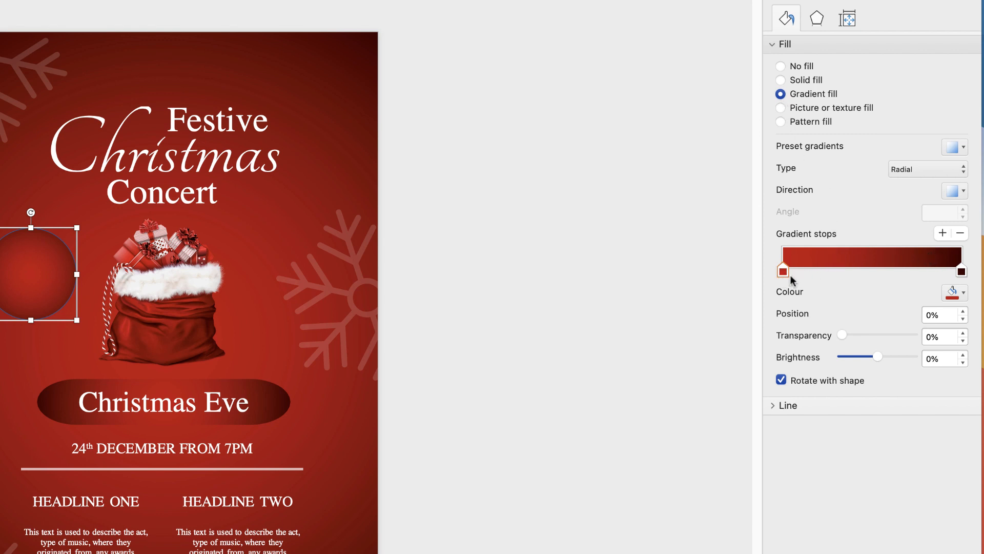
click(964, 293)
click(953, 332)
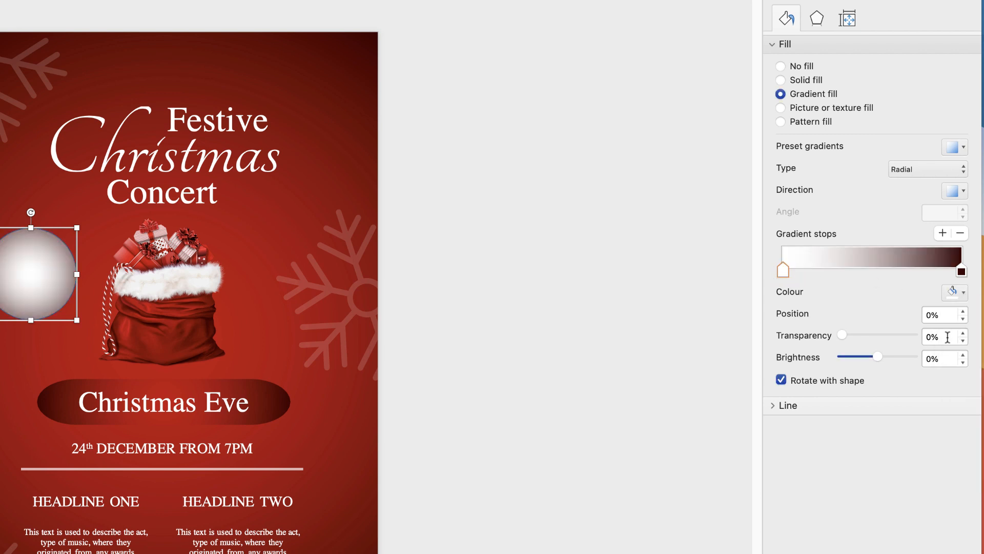
click(960, 271)
click(964, 296)
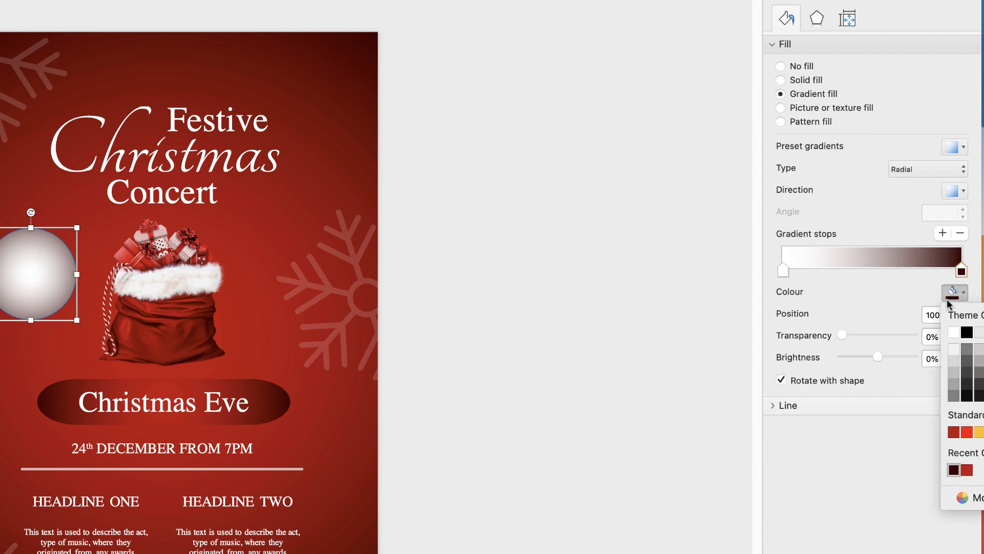
click(967, 470)
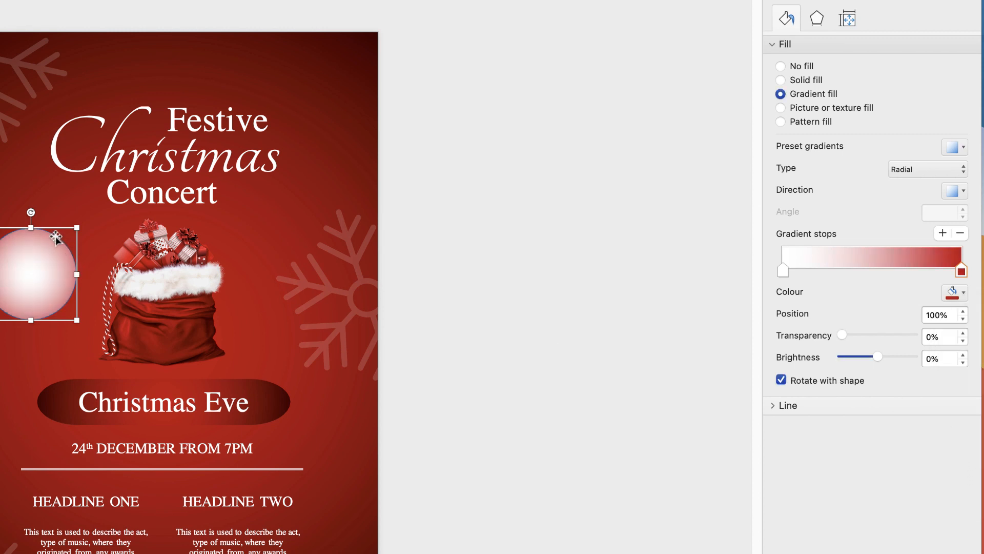
Step: Remove the circle's outline and shrink it proportionally to a small snowball
click(774, 406)
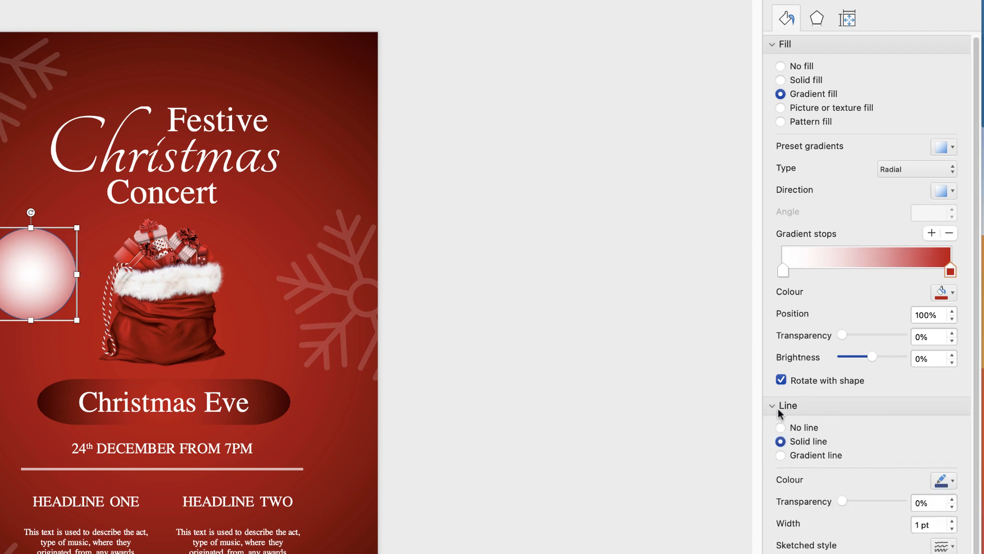
click(780, 427)
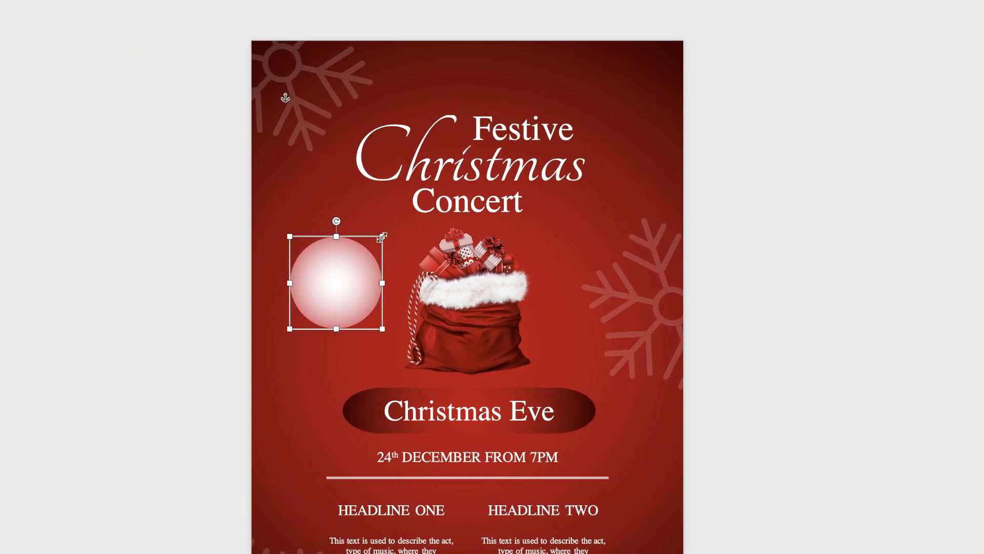
drag(382, 236, 317, 302)
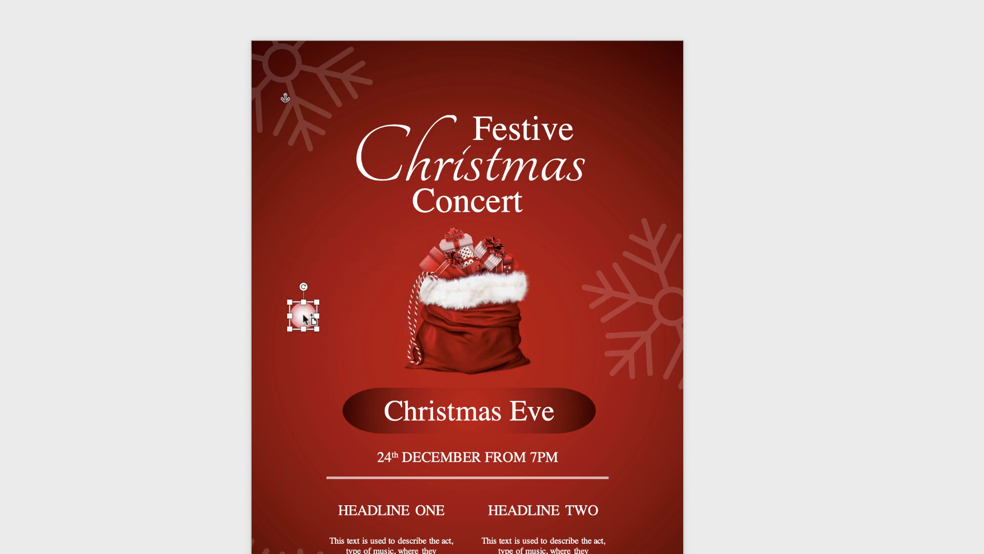
Step: Duplicate the snowball circle several times and scatter the copies around the title, gift sack and event details
drag(305, 319, 646, 112)
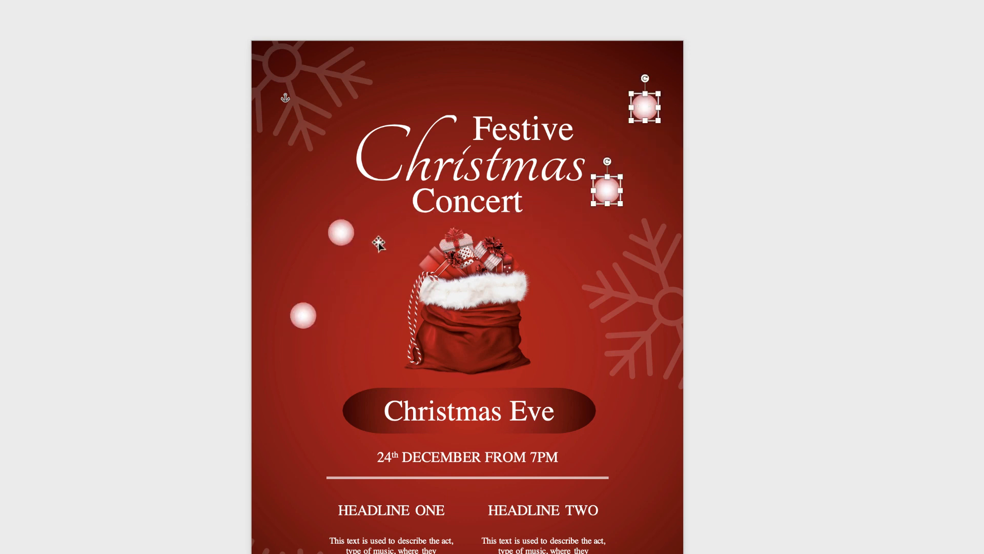
drag(604, 174, 288, 430)
drag(332, 365, 413, 77)
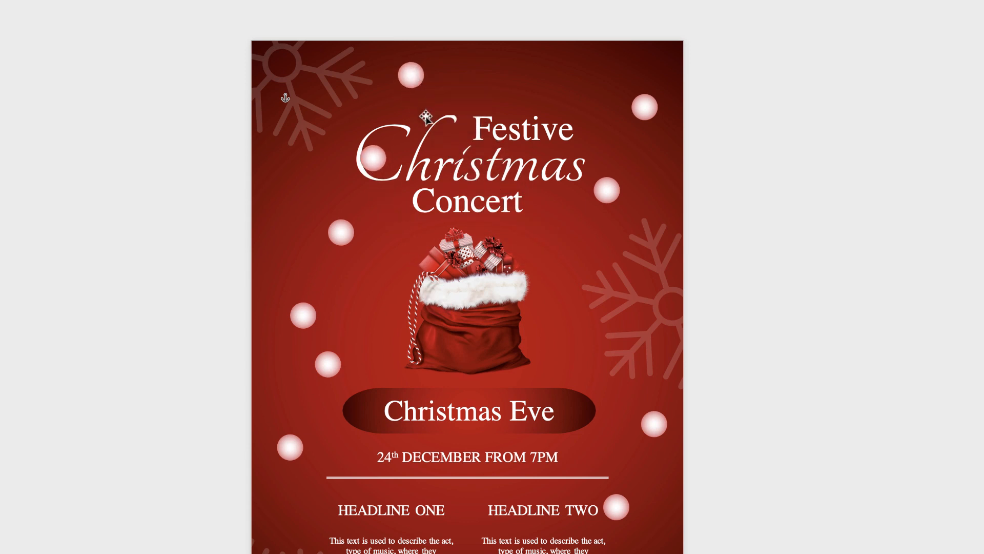
Step: Move the snowball overlapping the "C" of "Christmas" clear of the title, shrink it and select the neighbouring snowball for resizing
click(486, 75)
drag(375, 161, 303, 190)
click(341, 233)
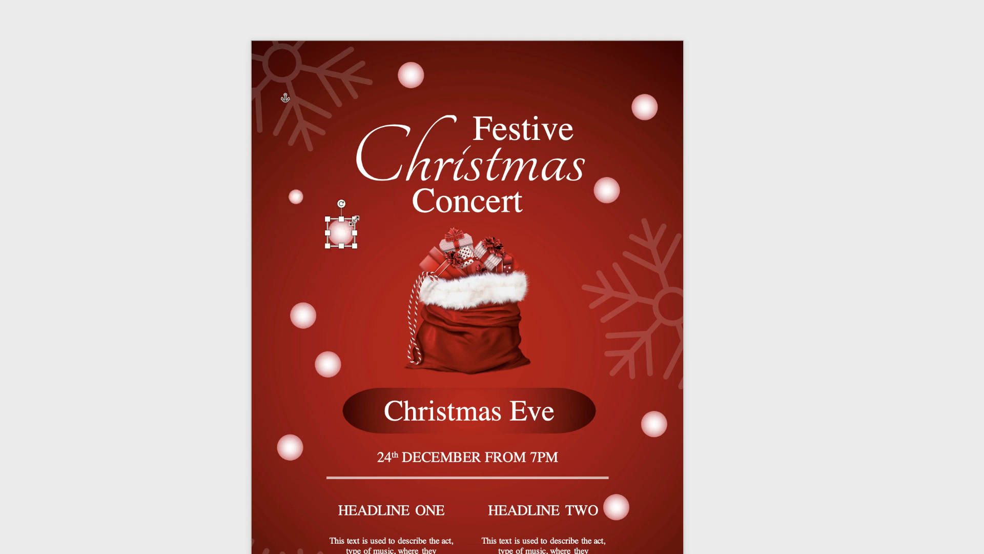